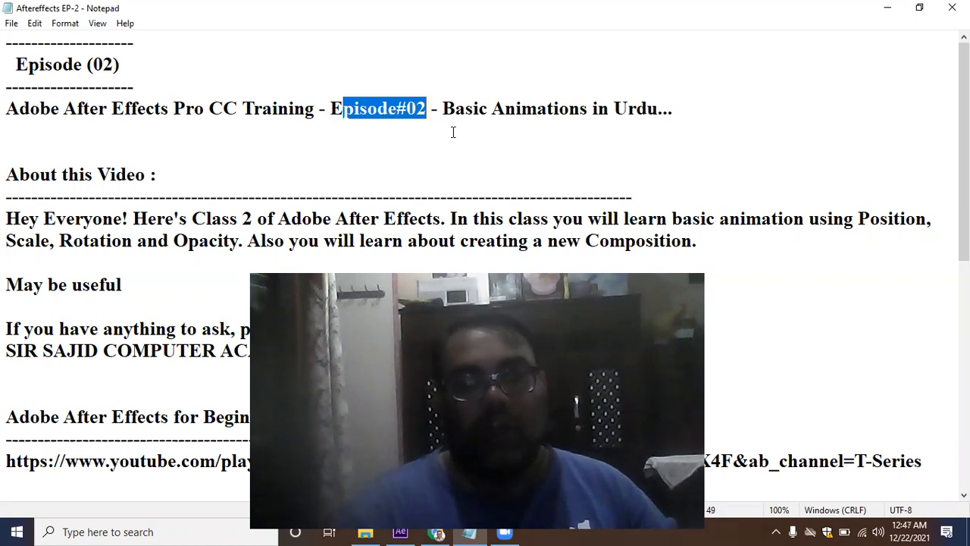
# Review the Episode#02 title and the description of the Position, Scale, Rotation and Opacity animation topics in the notes
pyautogui.click(451, 110)
pyautogui.moveTo(438, 107); pyautogui.dragTo(599, 110)
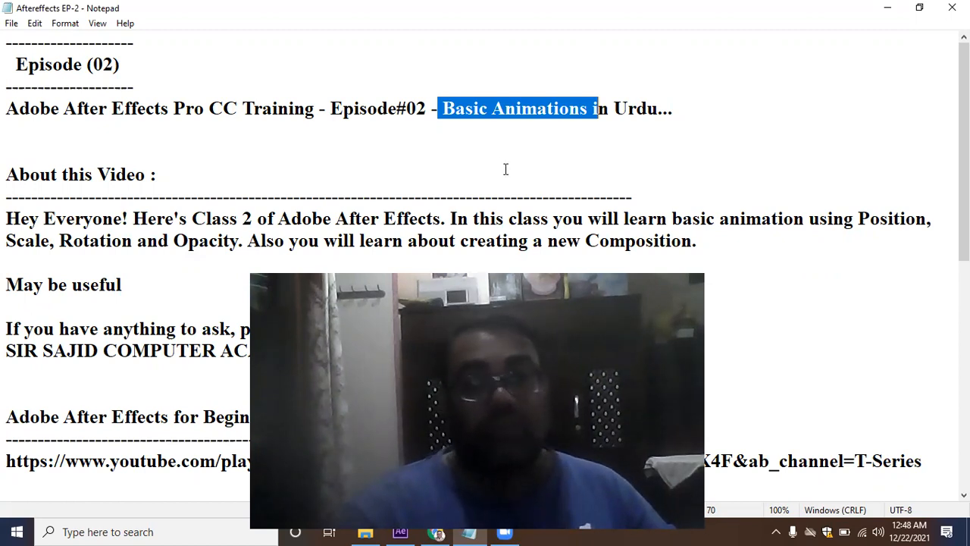
pyautogui.click(617, 222)
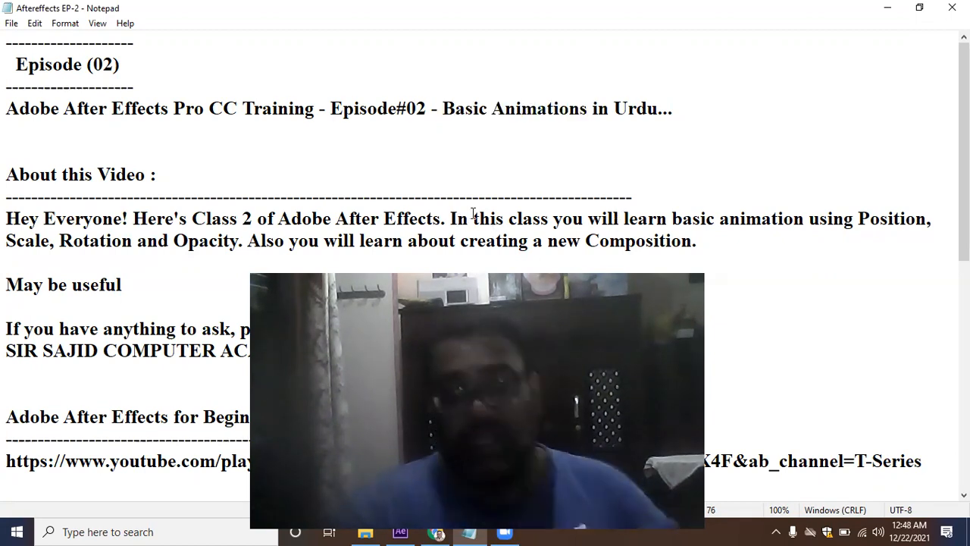
pyautogui.moveTo(728, 223); pyautogui.dragTo(908, 220)
pyautogui.click(869, 220)
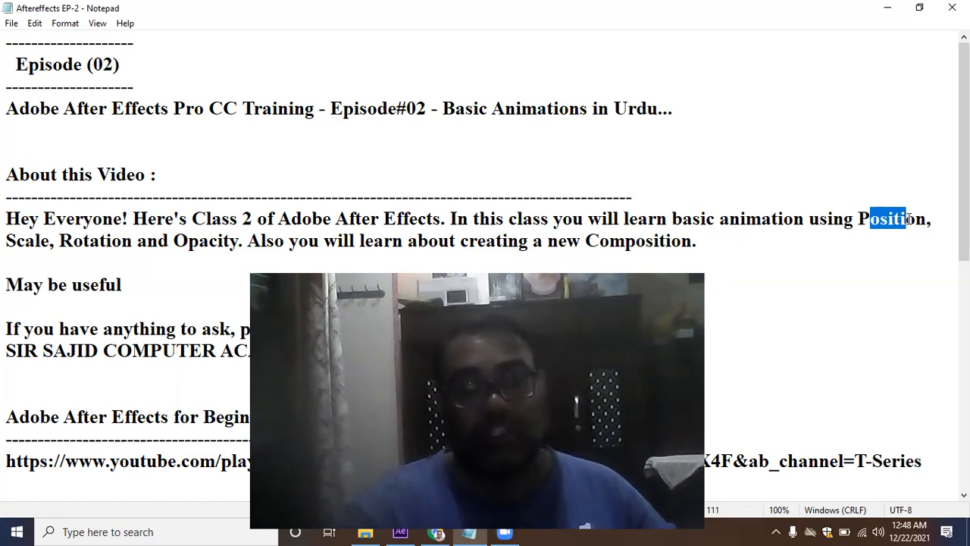
pyautogui.click(904, 218)
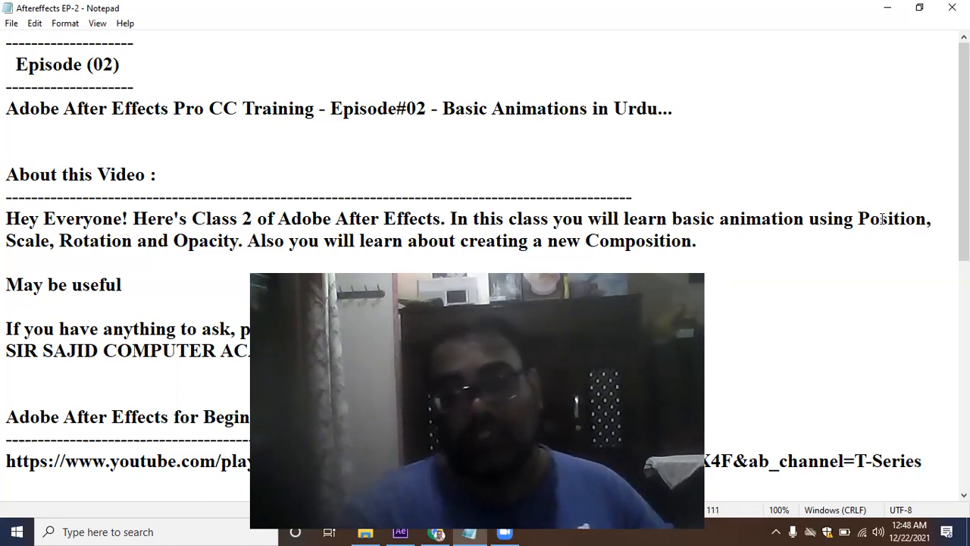
pyautogui.moveTo(879, 219); pyautogui.dragTo(907, 220)
pyautogui.moveTo(12, 240); pyautogui.dragTo(239, 241)
pyautogui.click(139, 241)
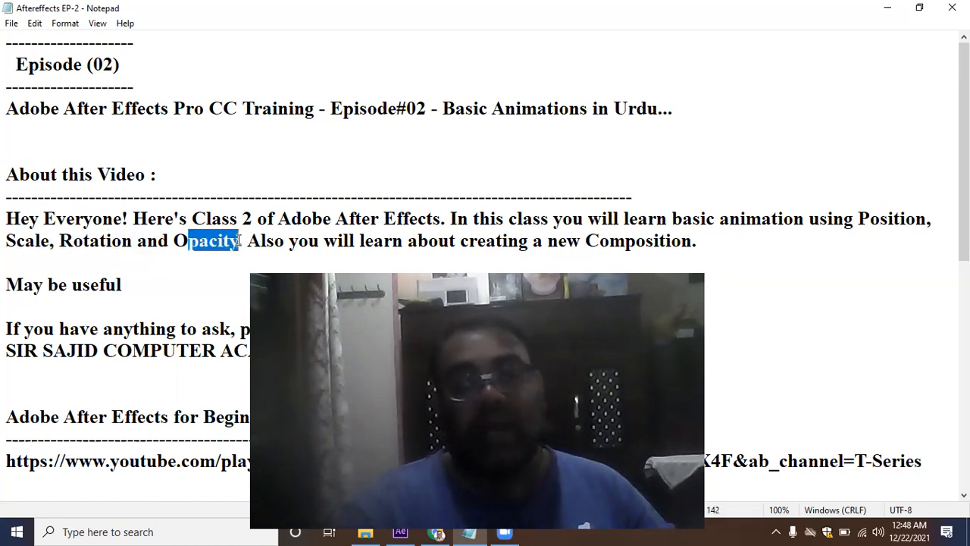
# Minimise the notes and the browser window and switch to After Effects
pyautogui.click(890, 10)
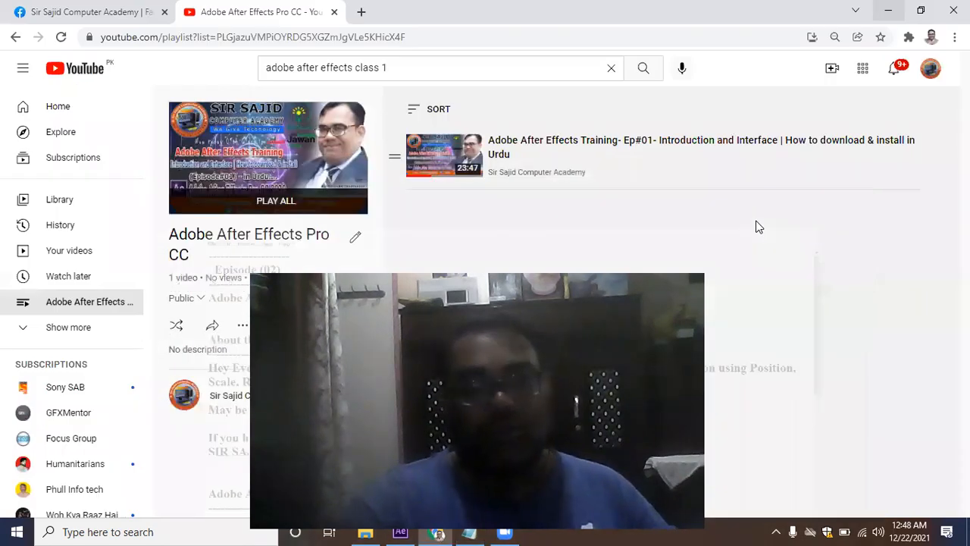
pyautogui.click(889, 10)
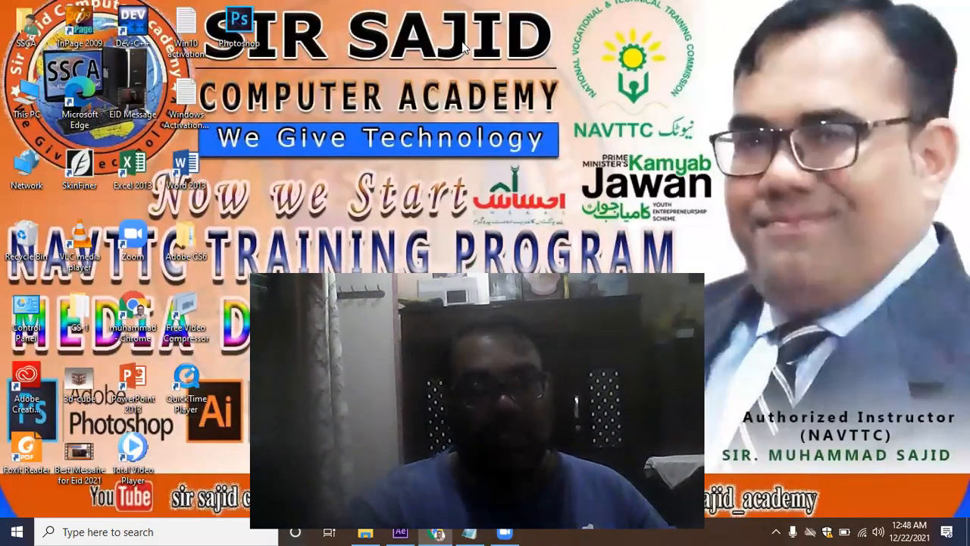
pyautogui.click(394, 530)
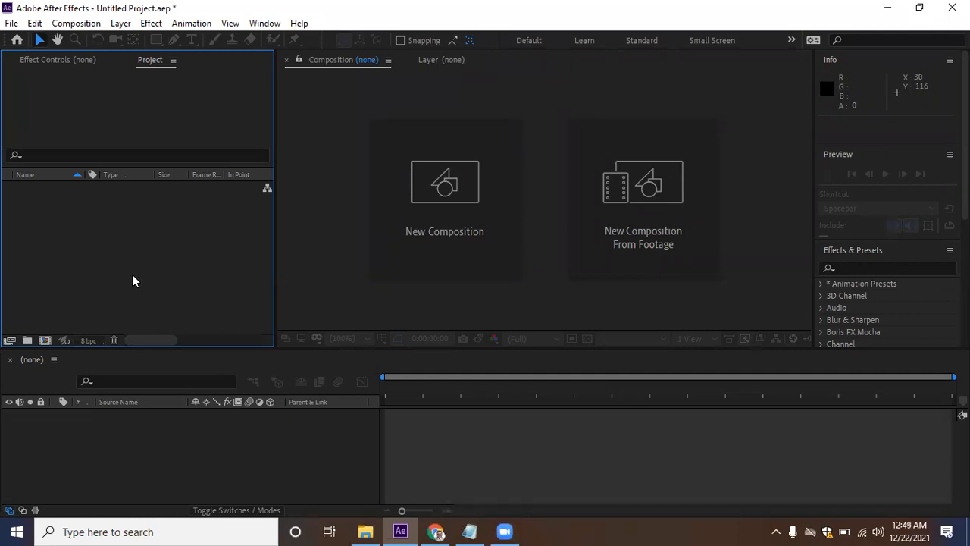
pyautogui.click(11, 22)
pyautogui.moveTo(43, 38)
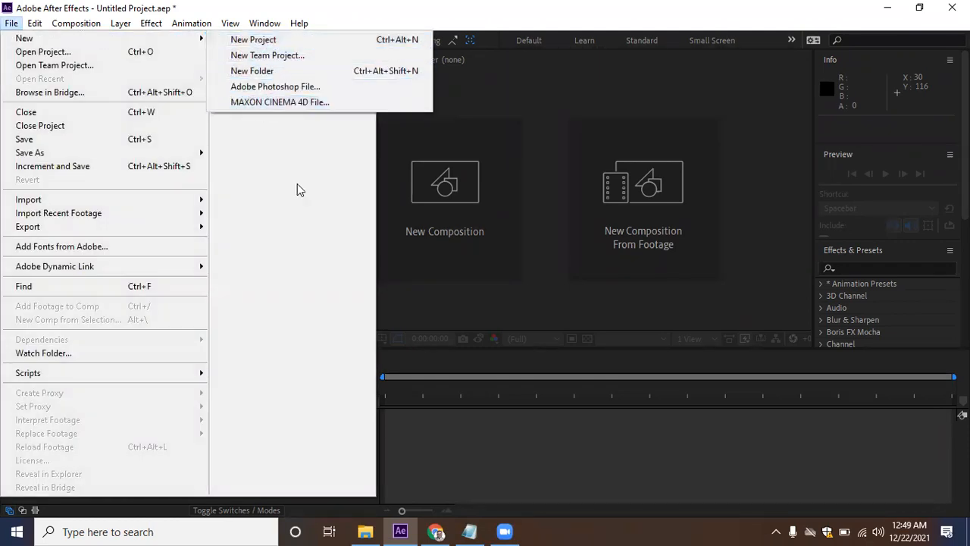
pyautogui.click(541, 400)
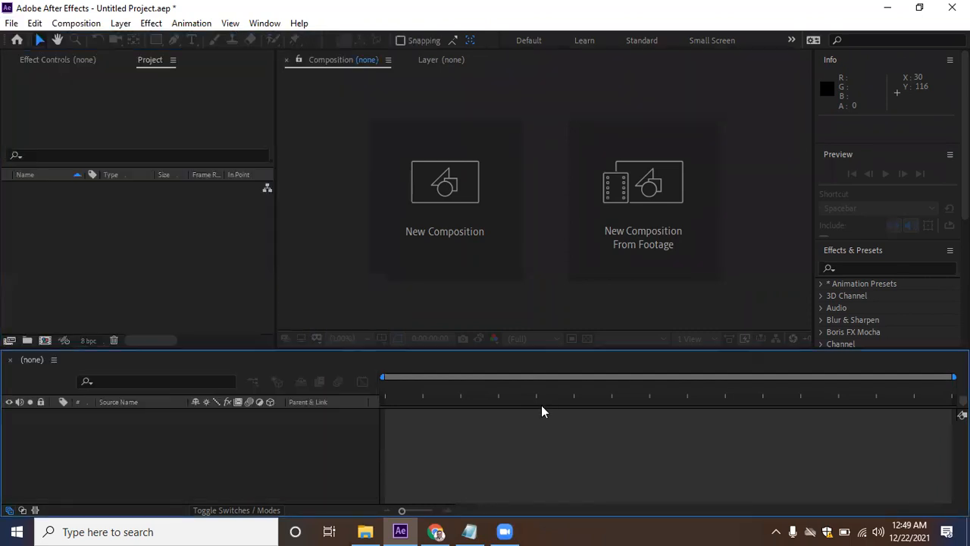
pyautogui.click(81, 247)
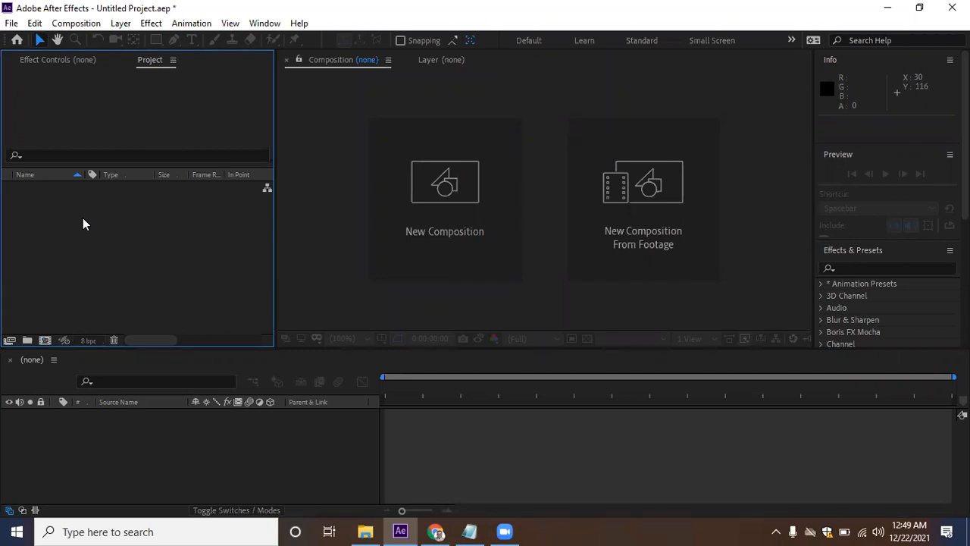
pyautogui.rightClick(84, 224)
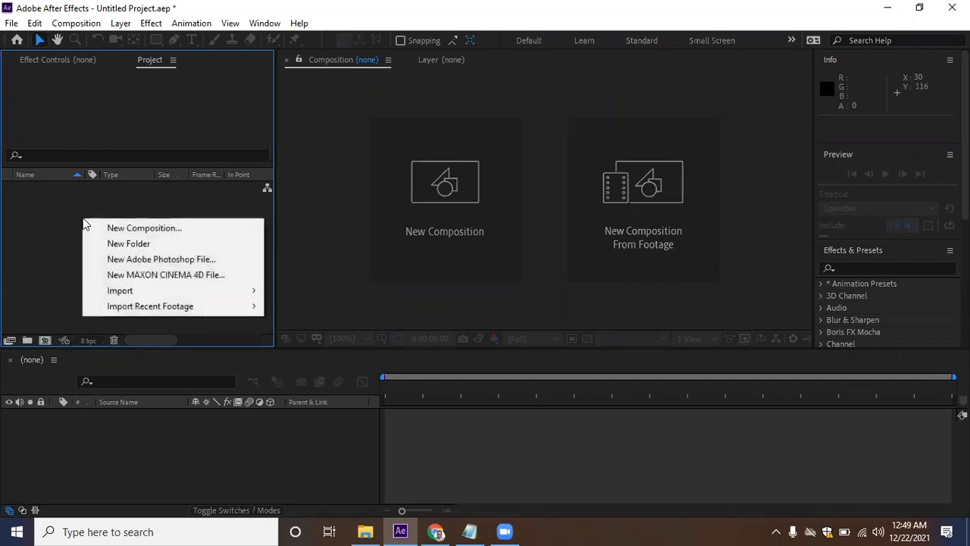
pyautogui.click(59, 214)
pyautogui.rightClick(60, 214)
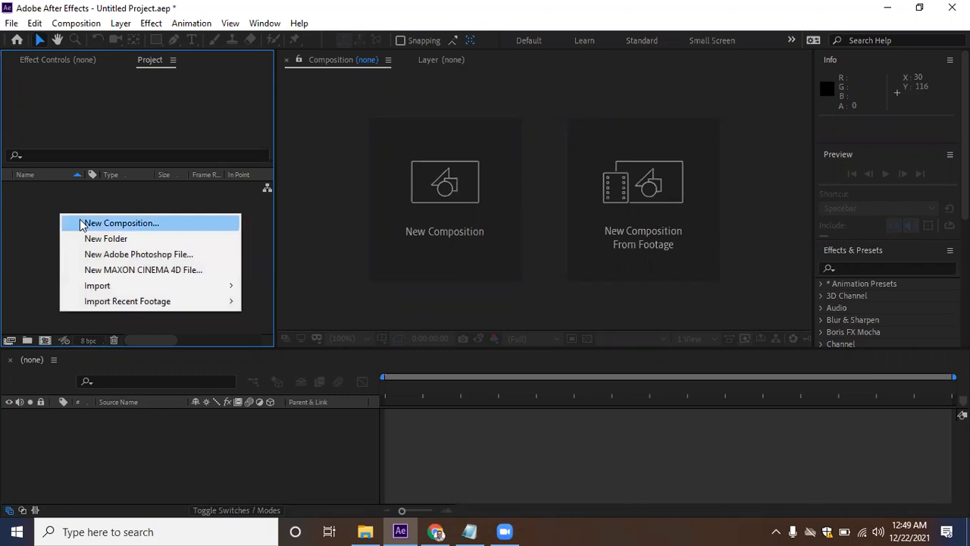
pyautogui.click(85, 223)
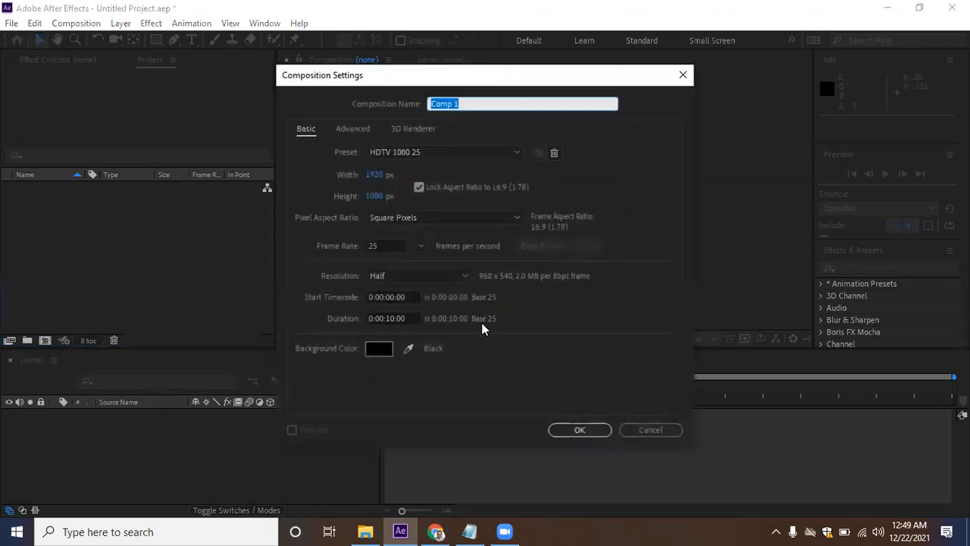
pyautogui.click(651, 429)
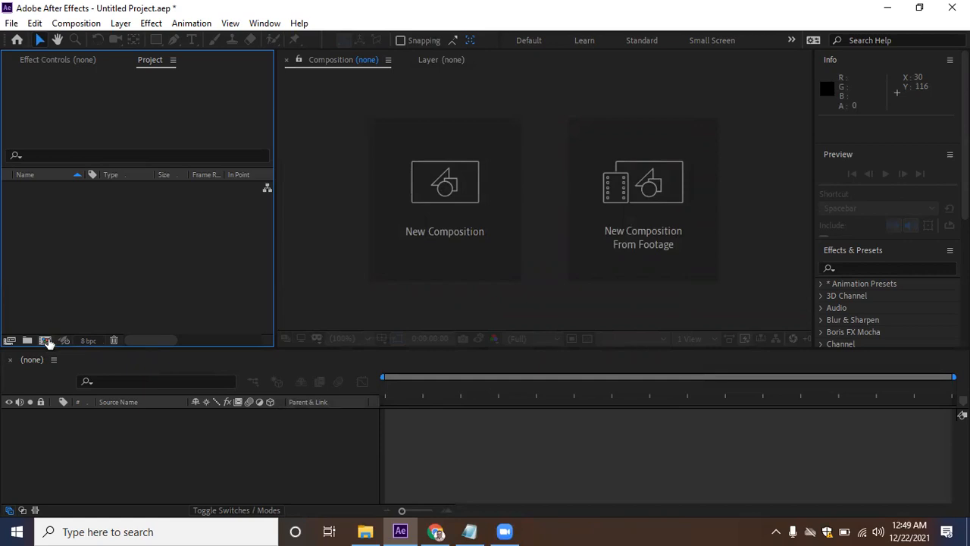
# Start a new composition and name it First Class-1
pyautogui.click(45, 341)
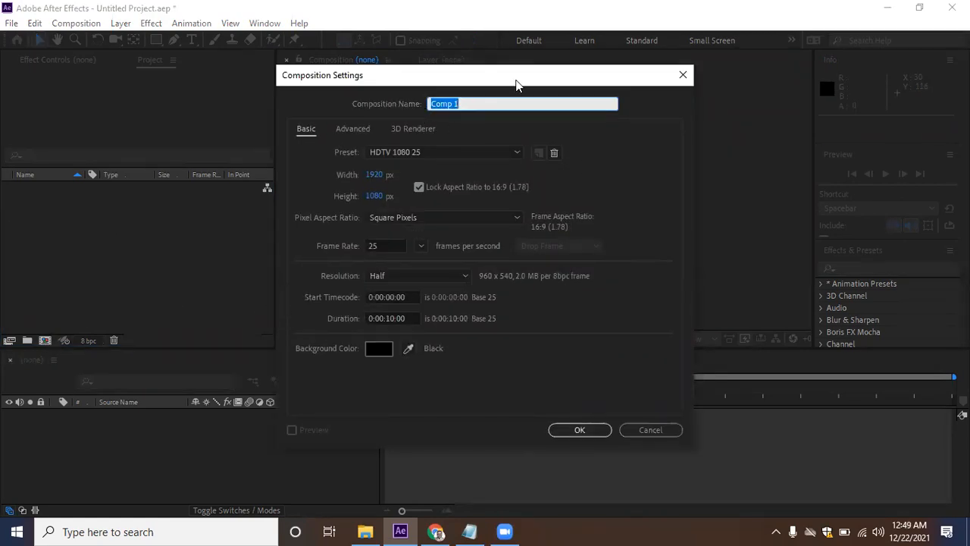
pyautogui.moveTo(484, 79); pyautogui.dragTo(516, 80)
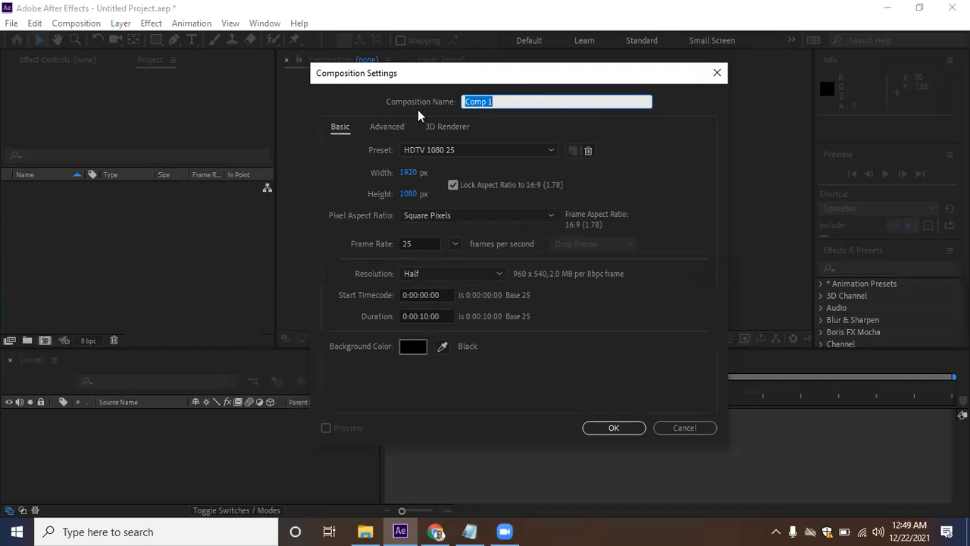
pyautogui.click(495, 102)
pyautogui.press('BackSpace')
pyautogui.press('BackSpace')
pyautogui.press('BackSpace')
pyautogui.press('BackSpace')
pyautogui.press('BackSpace')
pyautogui.press('BackSpace')
pyautogui.write('First Class-1')
# Choose the HDTV 1080 25 preset for the composition
pyautogui.click(551, 150)
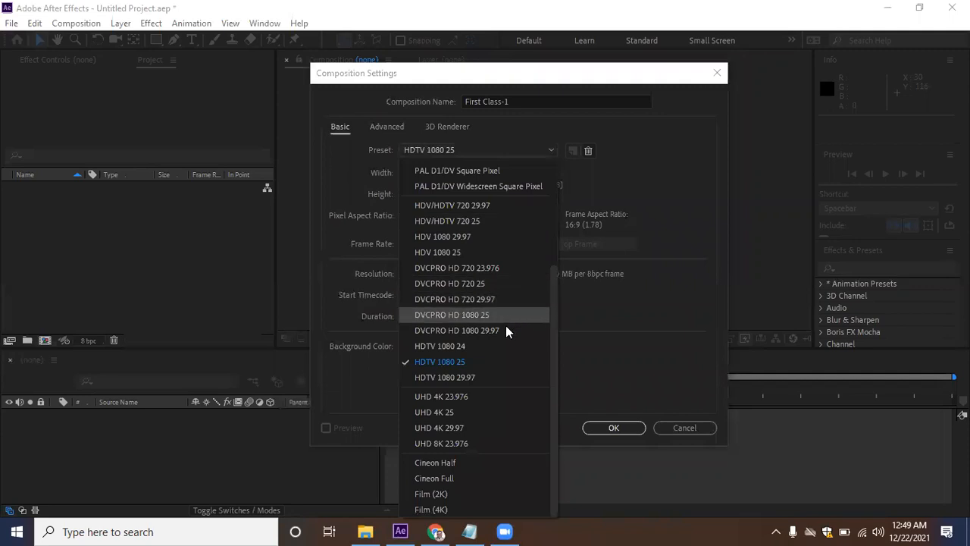
pyautogui.moveTo(550, 309)
pyautogui.mouseDown()
pyautogui.moveTo(553, 250)
pyautogui.moveTo(560, 301)
pyautogui.mouseUp()
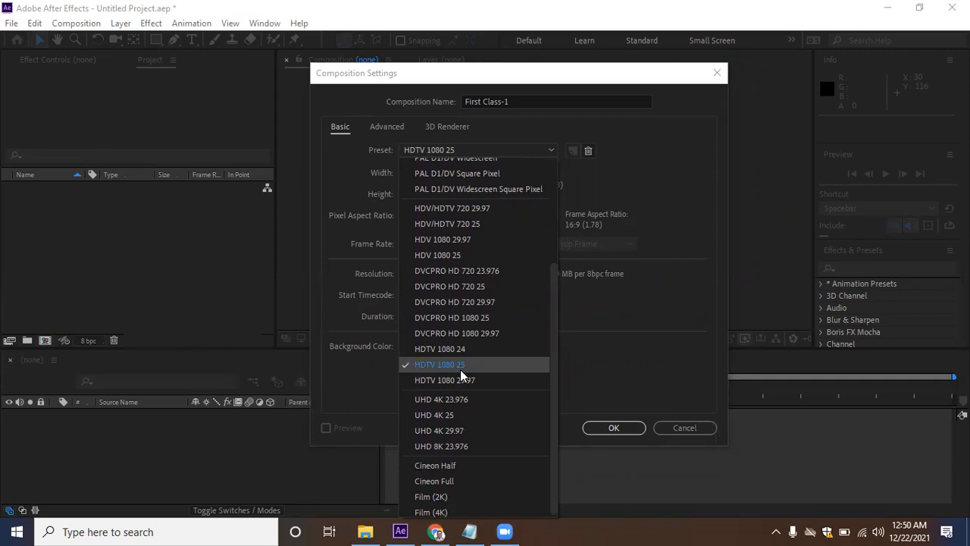
pyautogui.click(460, 369)
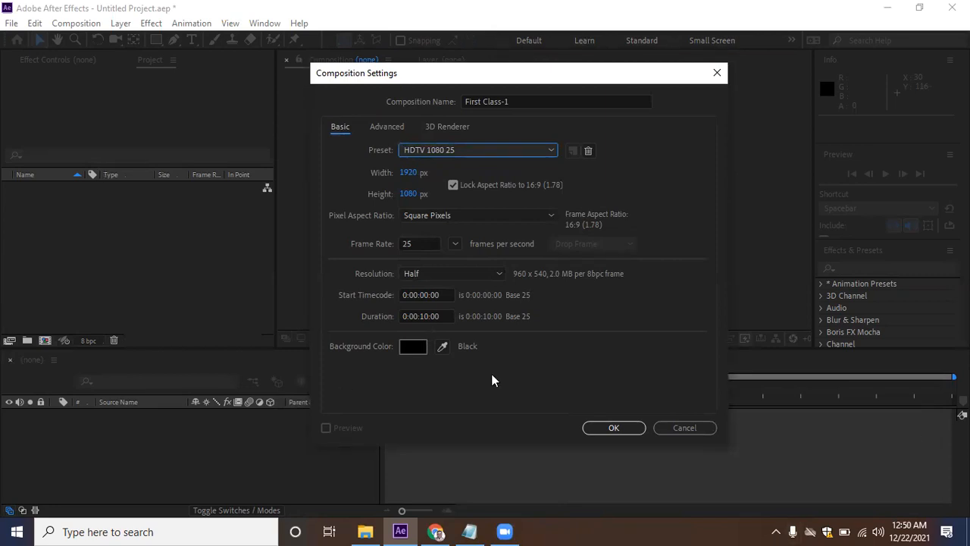
# Select Half resolution for the composition and check its start timecode and duration
pyautogui.moveTo(607, 79); pyautogui.dragTo(375, 170)
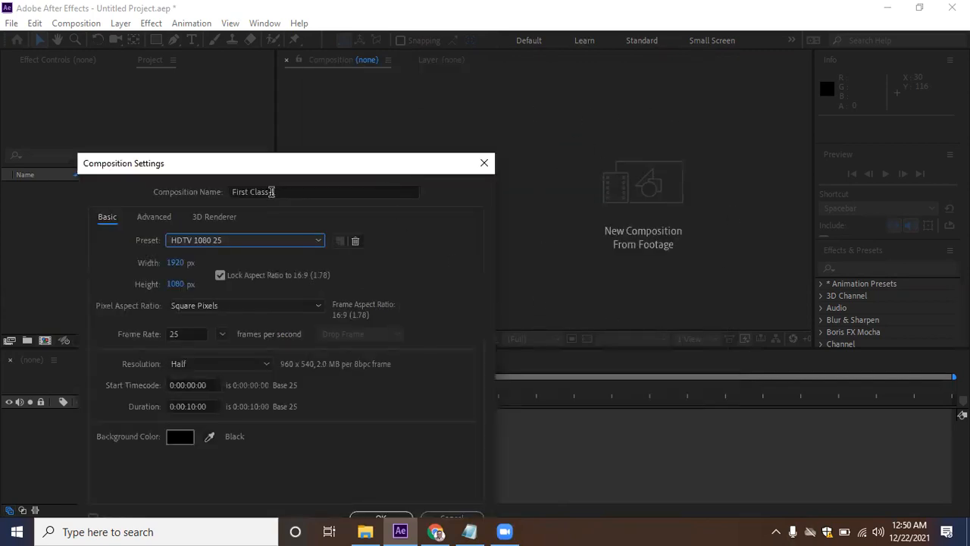
pyautogui.moveTo(292, 162); pyautogui.dragTo(473, 85)
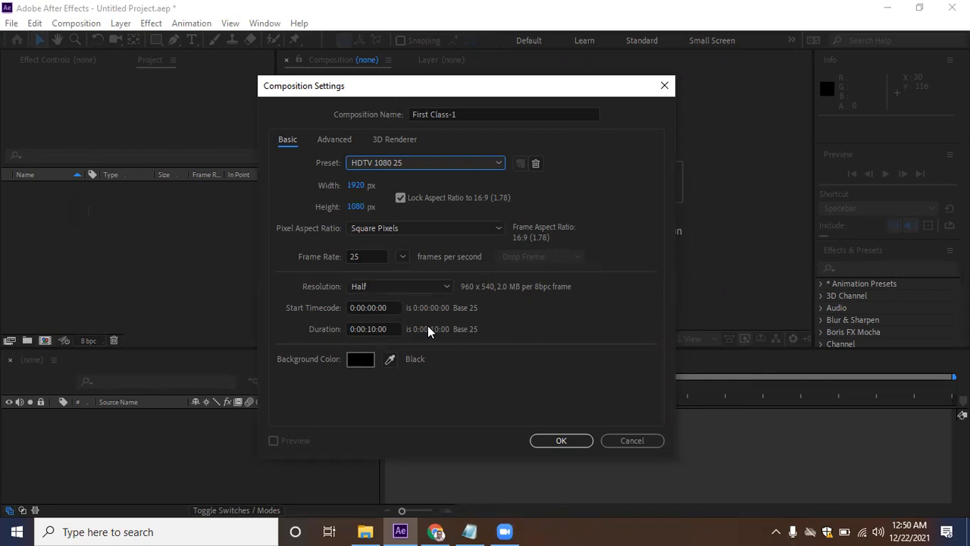
pyautogui.click(443, 285)
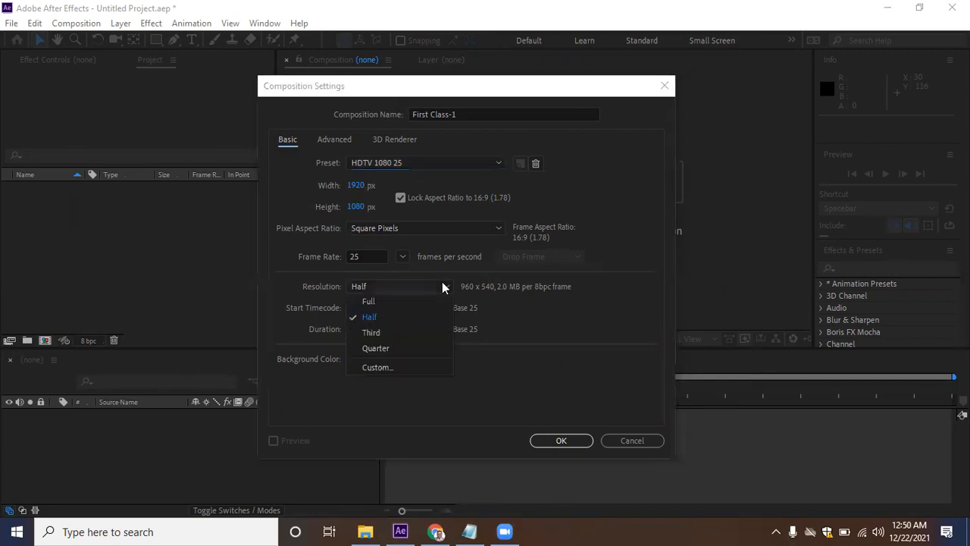
pyautogui.click(370, 315)
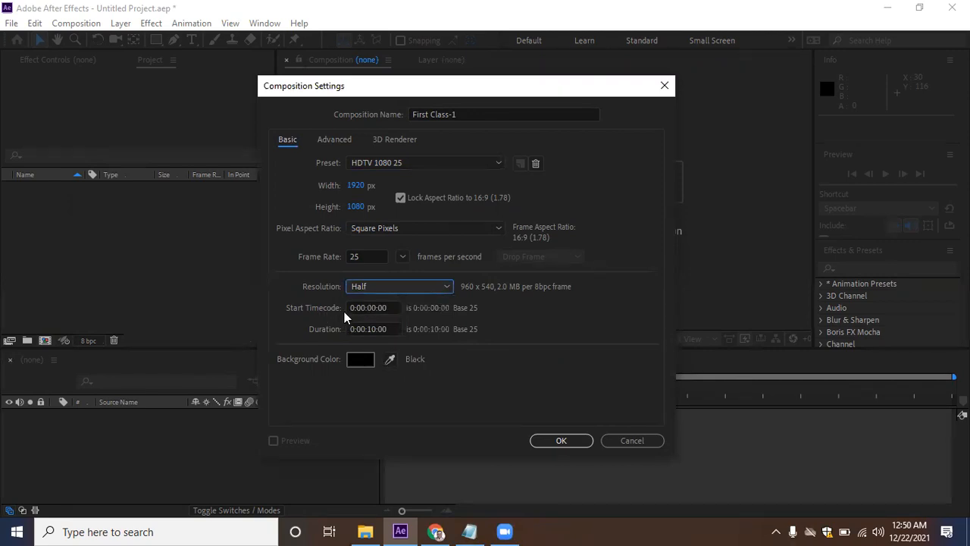
pyautogui.click(373, 308)
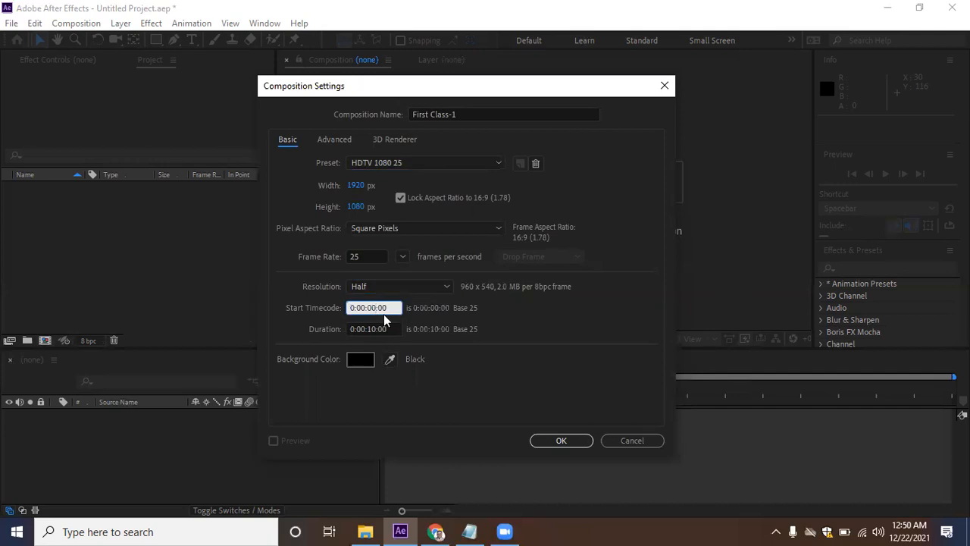
pyautogui.click(374, 329)
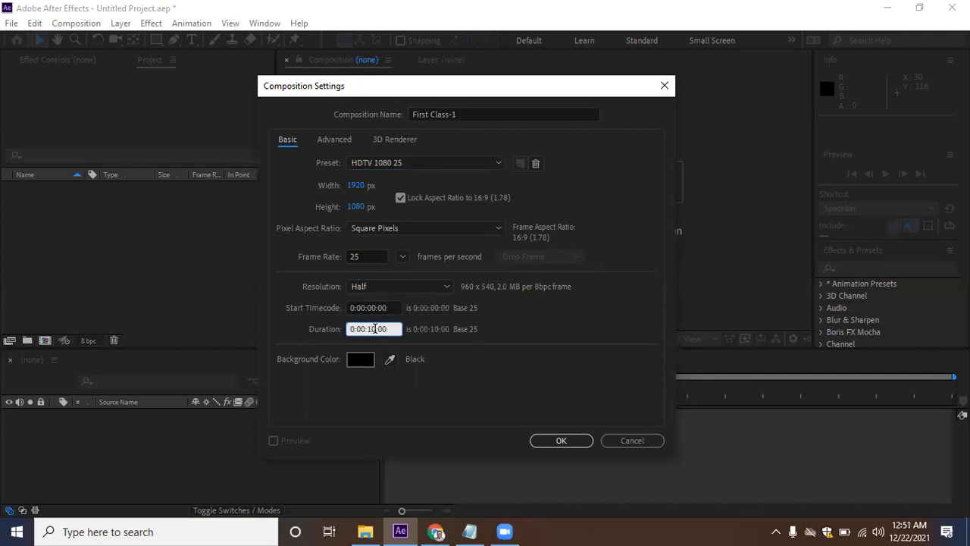
pyautogui.click(366, 328)
# Set the composition's background color to red (C21111)
pyautogui.click(367, 379)
pyautogui.click(367, 367)
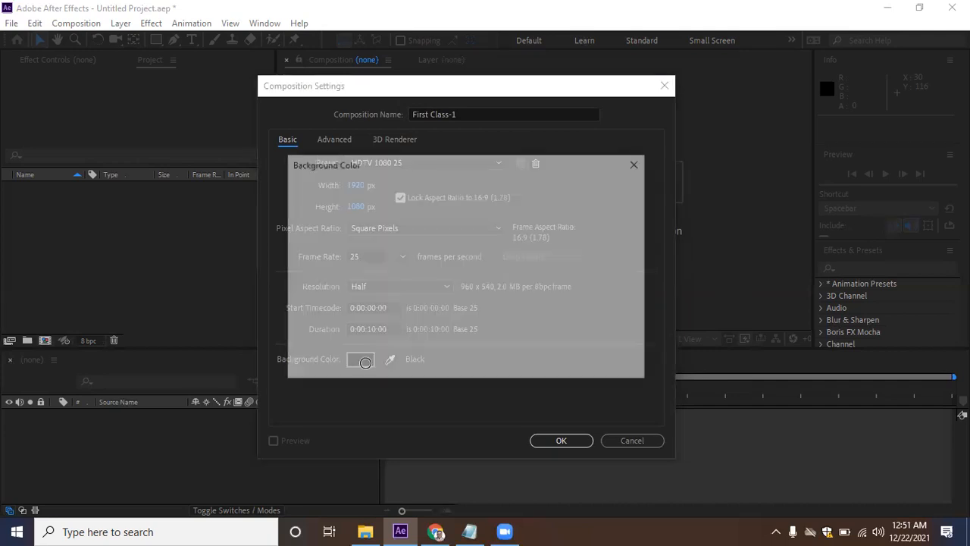
pyautogui.moveTo(433, 278); pyautogui.dragTo(463, 240)
pyautogui.moveTo(464, 274); pyautogui.dragTo(462, 230)
pyautogui.click(608, 190)
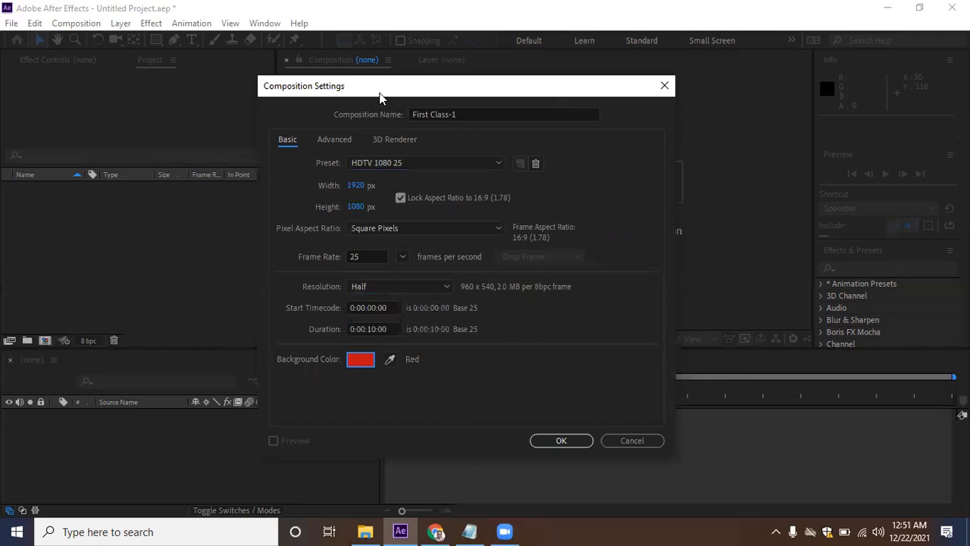
# Set the composition's background color to black (000000) and create the composition
pyautogui.moveTo(381, 96); pyautogui.dragTo(407, 57)
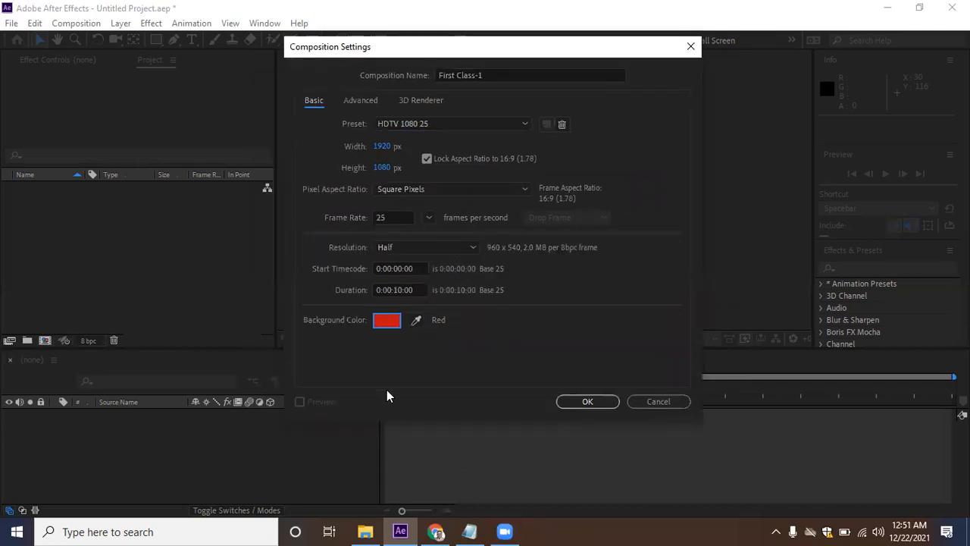
pyautogui.click(386, 320)
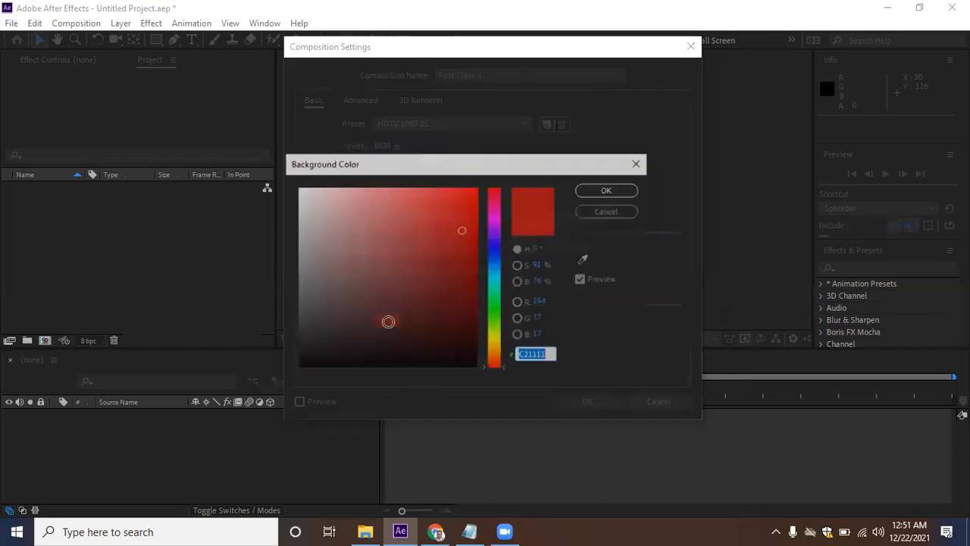
pyautogui.click(476, 366)
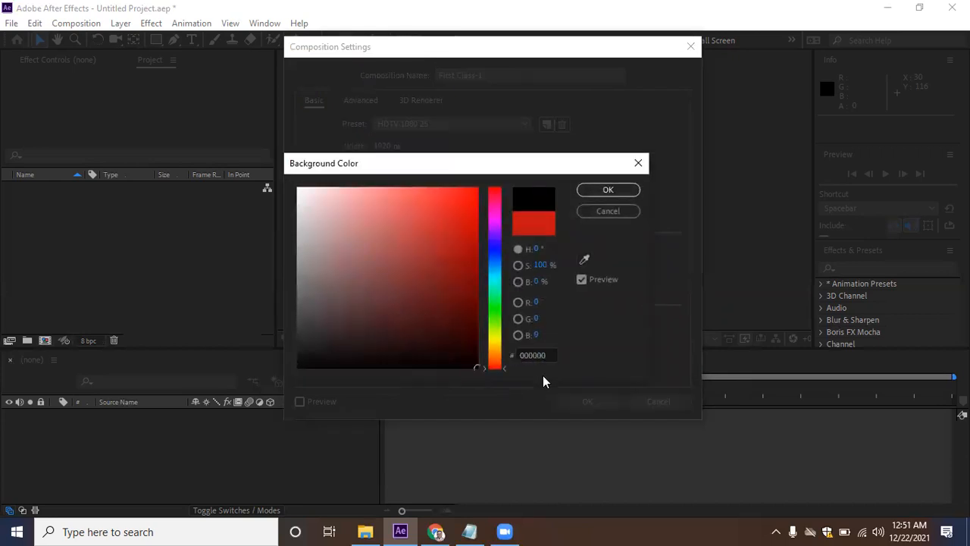
pyautogui.click(611, 190)
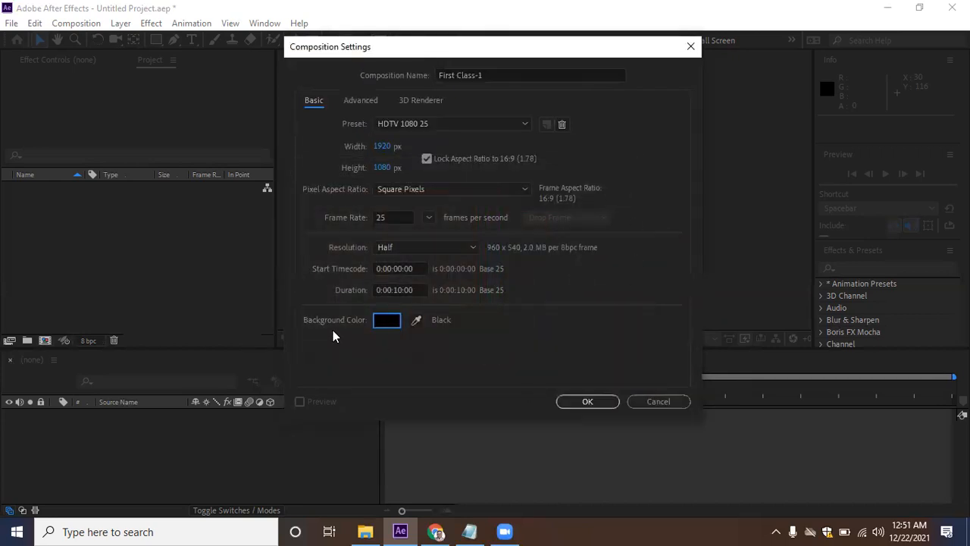
pyautogui.click(573, 401)
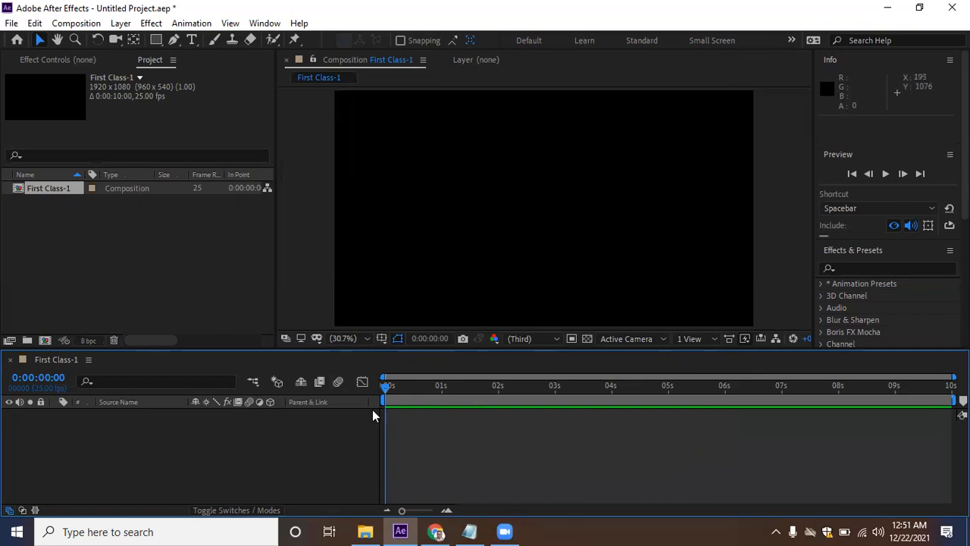
# Import the orange flower image Daco_4741565.png from the Downloads folder into the project as footage
pyautogui.moveTo(388, 391)
pyautogui.mouseDown()
pyautogui.moveTo(647, 407)
pyautogui.moveTo(392, 402)
pyautogui.moveTo(386, 387)
pyautogui.mouseUp()
pyautogui.click(148, 283)
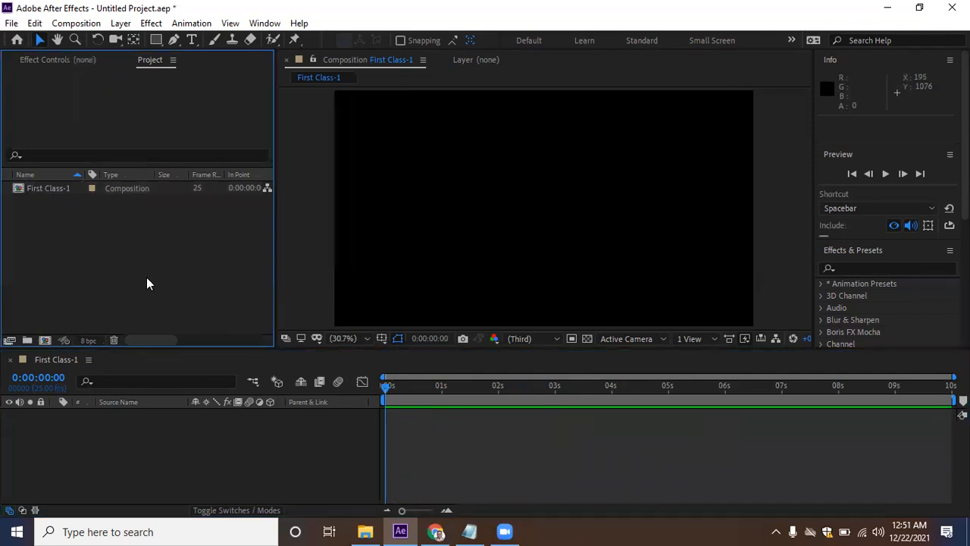
pyautogui.rightClick(158, 239)
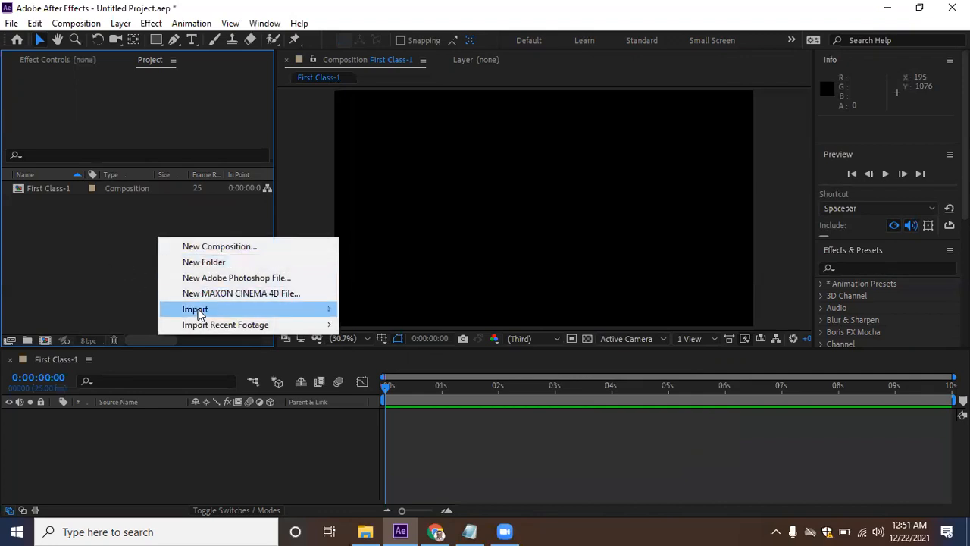
pyautogui.moveTo(195, 311)
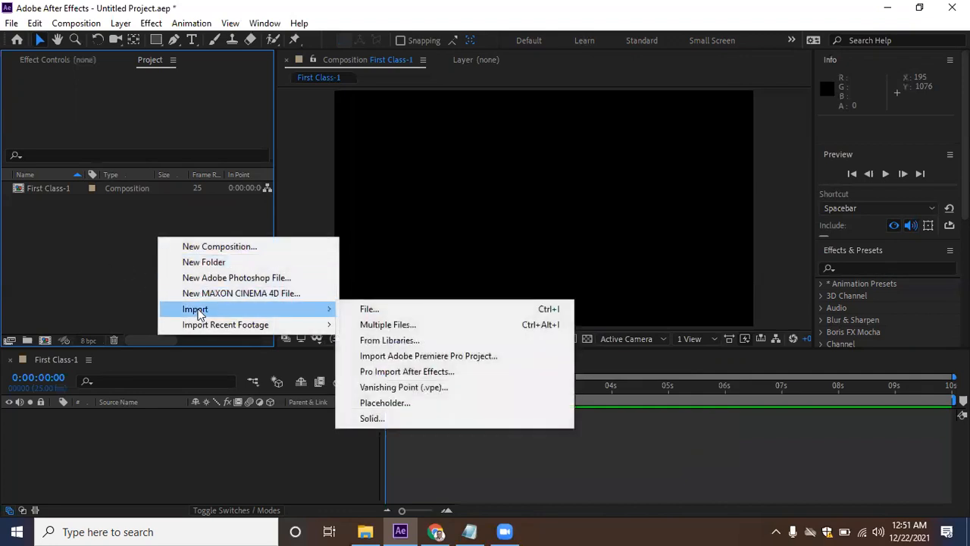
pyautogui.click(95, 259)
pyautogui.doubleClick(95, 259)
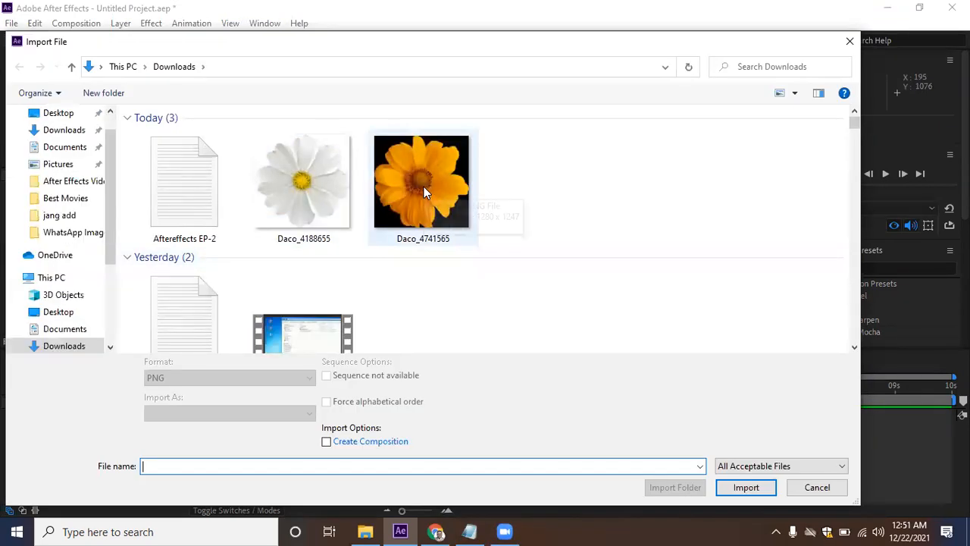
pyautogui.click(436, 210)
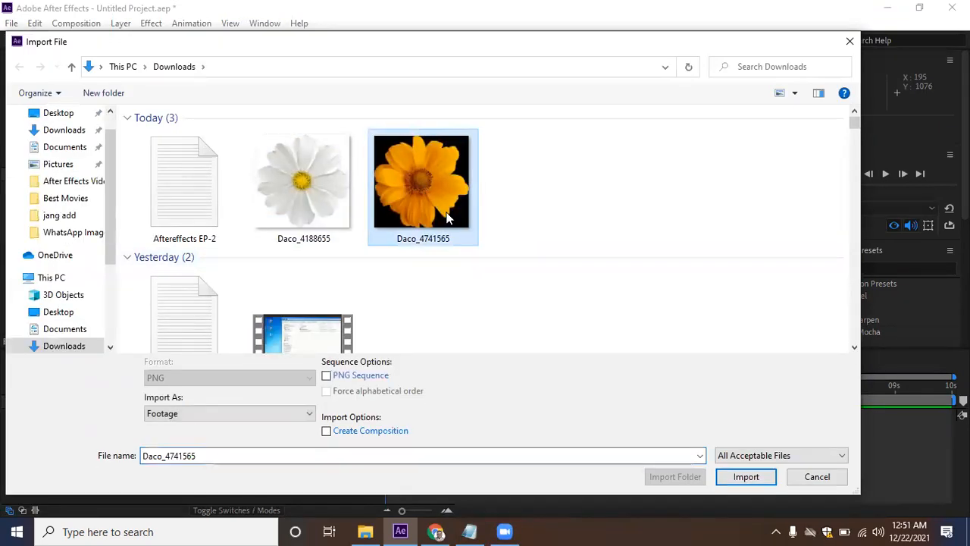
pyautogui.click(732, 477)
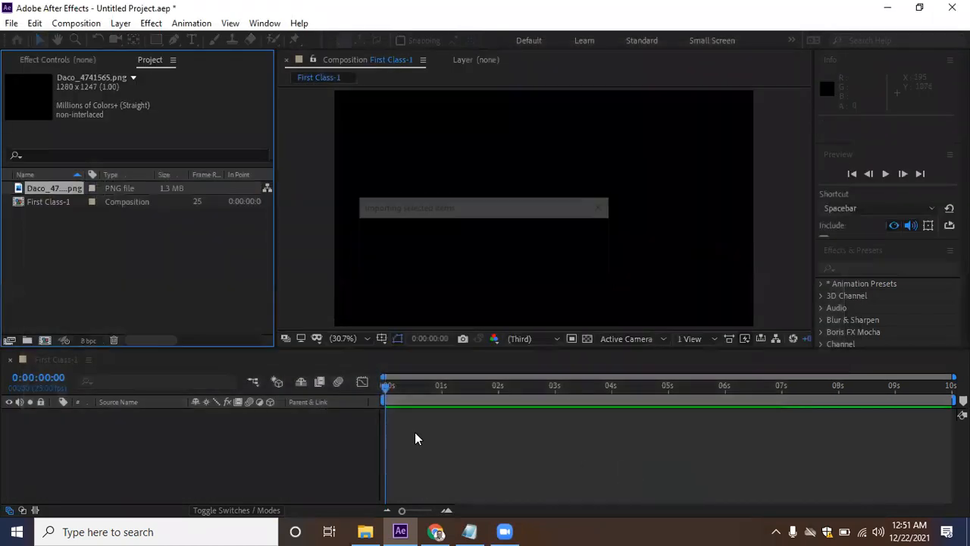
pyautogui.click(67, 267)
pyautogui.click(60, 190)
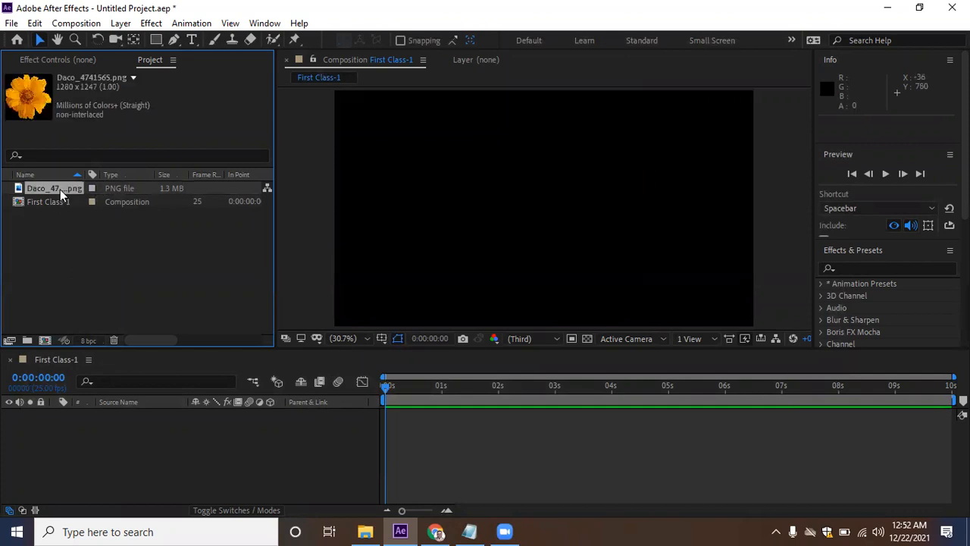
# Try placing the flower image directly in the composition view, and delete the added layer each time
pyautogui.moveTo(37, 189); pyautogui.dragTo(554, 222)
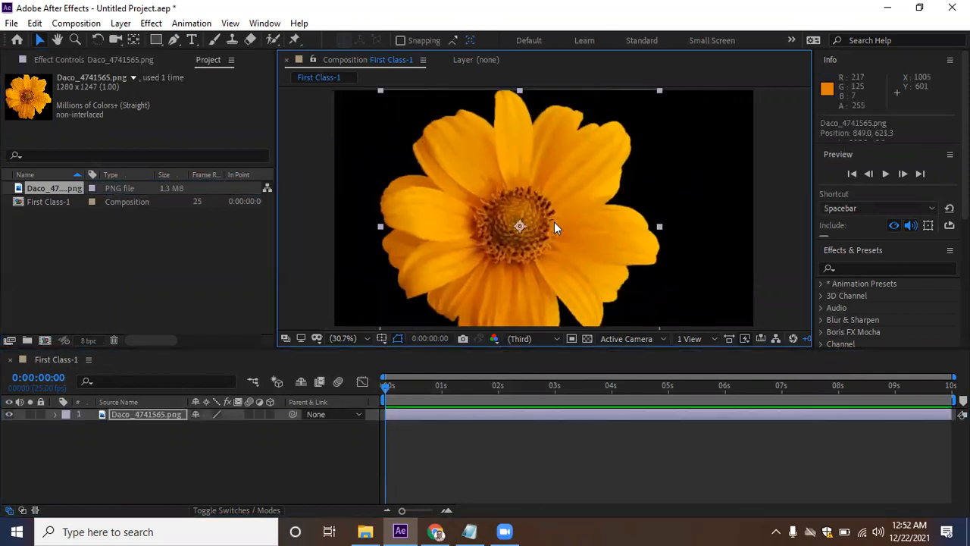
pyautogui.press('Delete')
pyautogui.moveTo(57, 188); pyautogui.dragTo(552, 215)
pyautogui.press('Delete')
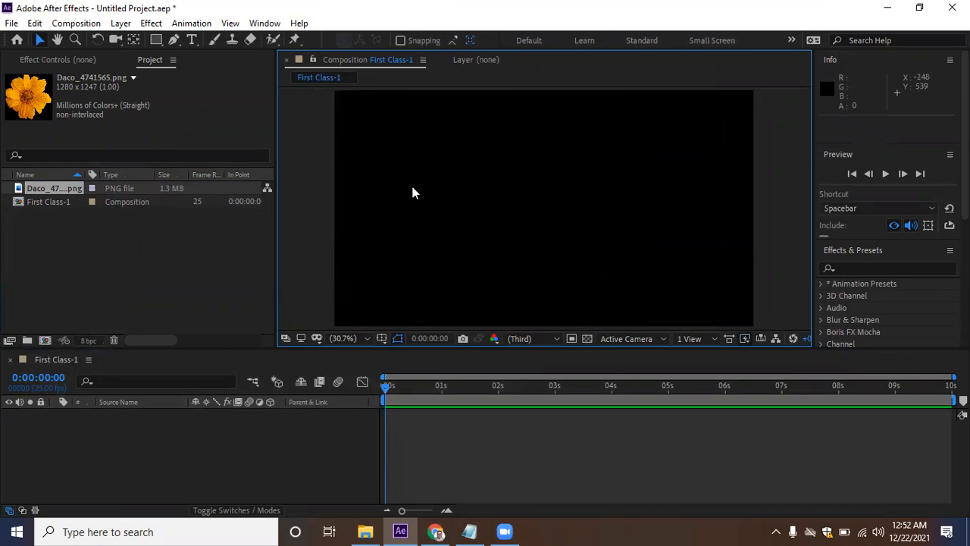
# Add Daco_4741565.png as a layer in the First Class-1 timeline and keep the current time at 0:00:00:00
pyautogui.click(363, 338)
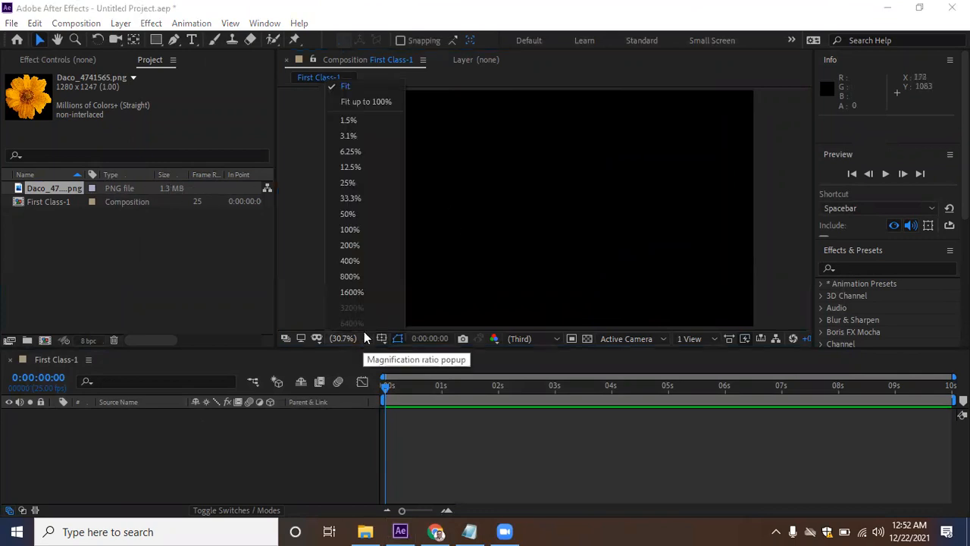
pyautogui.click(359, 93)
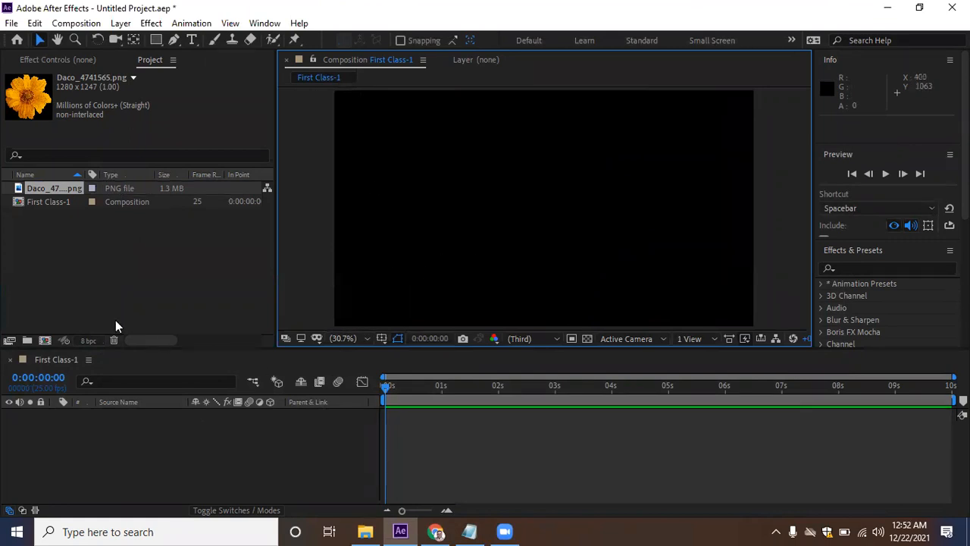
pyautogui.moveTo(44, 187); pyautogui.dragTo(102, 419)
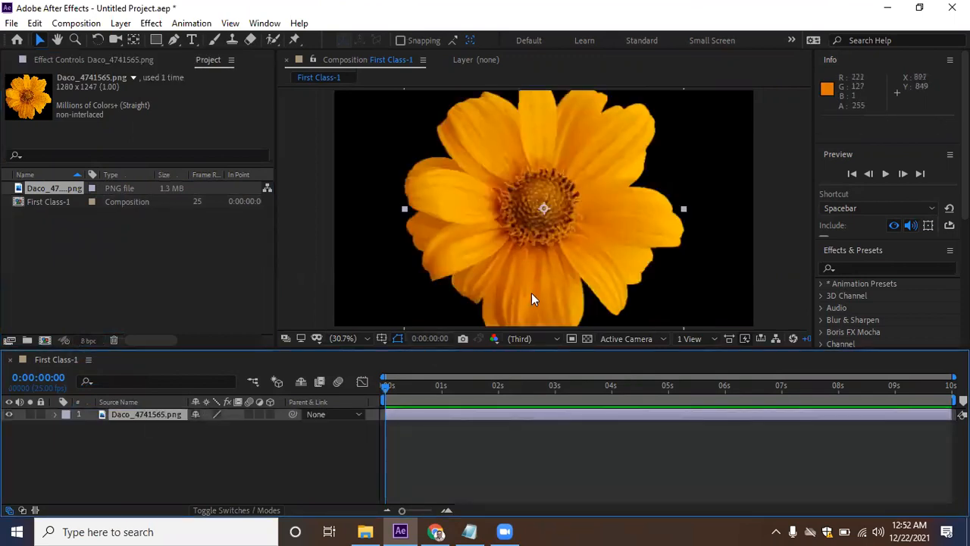
pyautogui.moveTo(392, 385)
pyautogui.mouseDown()
pyautogui.moveTo(487, 388)
pyautogui.moveTo(400, 388)
pyautogui.moveTo(469, 388)
pyautogui.moveTo(432, 385)
pyautogui.moveTo(431, 413)
pyautogui.moveTo(437, 388)
pyautogui.moveTo(450, 391)
pyautogui.moveTo(412, 386)
pyautogui.moveTo(462, 388)
pyautogui.moveTo(413, 383)
pyautogui.moveTo(547, 386)
pyautogui.moveTo(390, 388)
pyautogui.mouseUp()
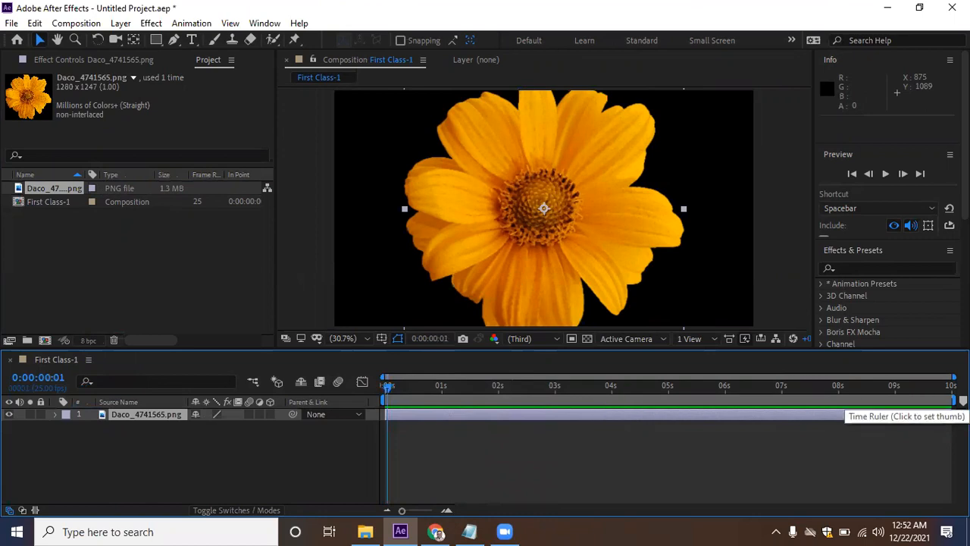
pyautogui.moveTo(391, 386)
pyautogui.mouseDown()
pyautogui.moveTo(402, 383)
pyautogui.moveTo(380, 385)
pyautogui.mouseUp()
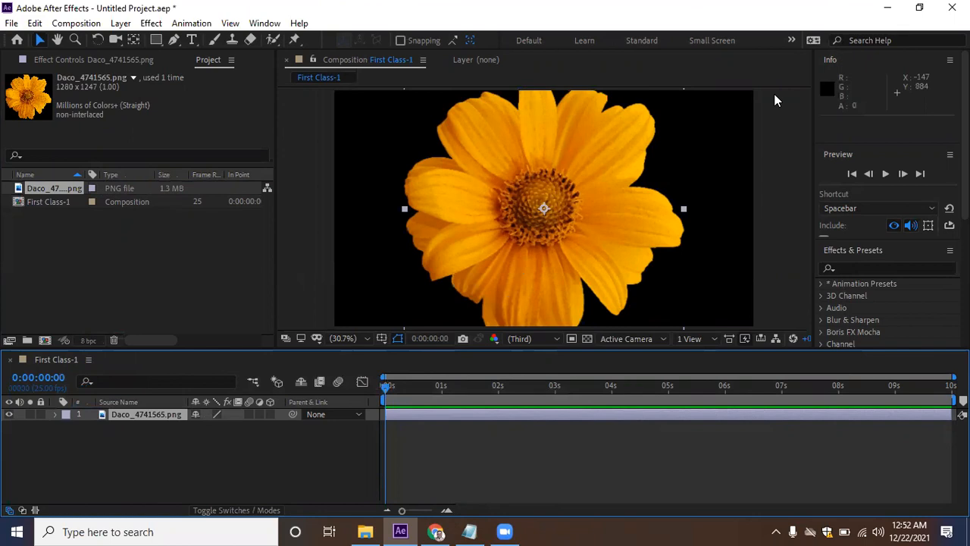
# Nudge the flower to about 992.5, 530.2 in the frame and switch its layer visibility off and back on
pyautogui.moveTo(529, 201)
pyautogui.mouseDown()
pyautogui.moveTo(541, 192)
pyautogui.moveTo(510, 191)
pyautogui.moveTo(525, 194)
pyautogui.mouseUp()
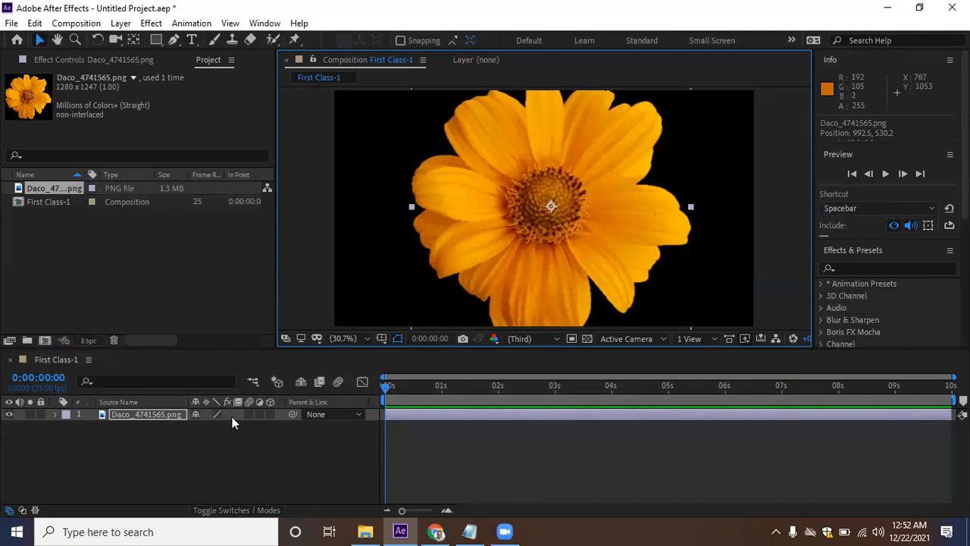
pyautogui.click(8, 414)
pyautogui.click(9, 414)
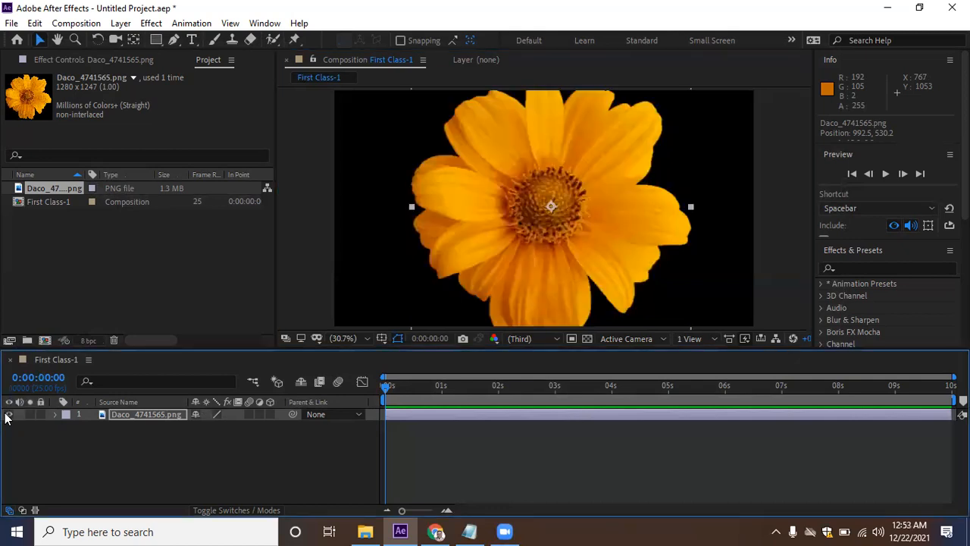
# Expand the flower layer's Transform properties in the timeline
pyautogui.click(44, 414)
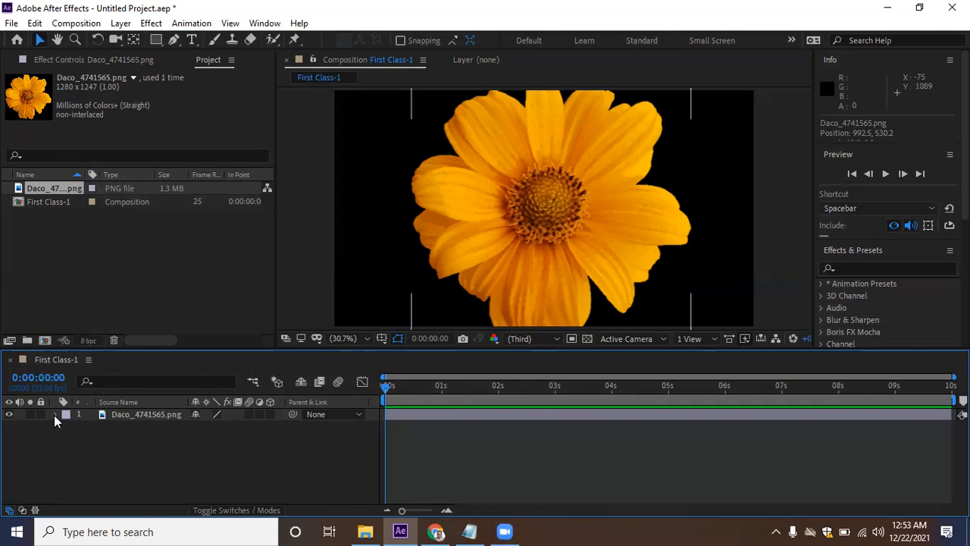
pyautogui.click(54, 414)
pyautogui.click(67, 427)
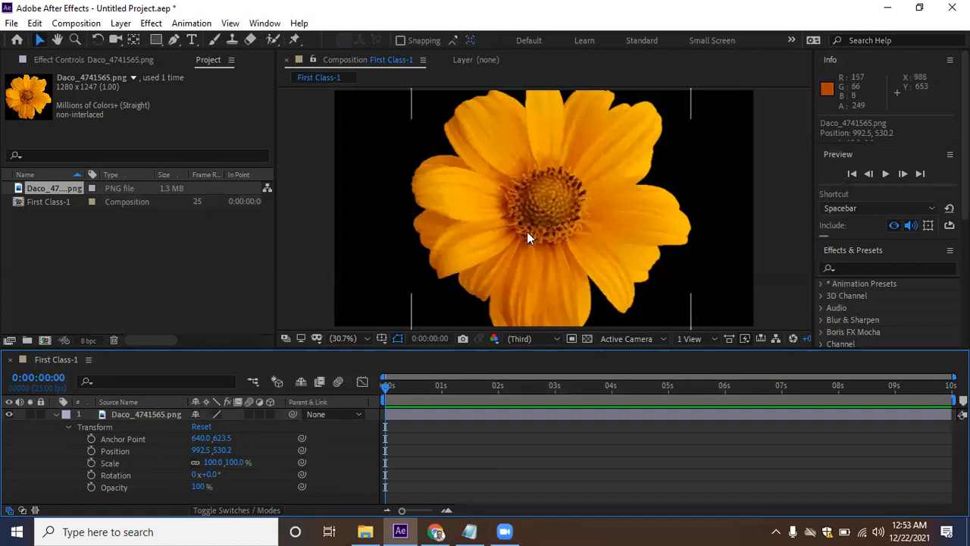
# Move the flower across the frame toward one side and back to a position of about 1034.8, 546.5
pyautogui.click(591, 239)
pyautogui.moveTo(592, 239); pyautogui.dragTo(615, 247)
pyautogui.rightClick(612, 247)
pyautogui.click(580, 226)
pyautogui.moveTo(605, 208); pyautogui.dragTo(401, 209)
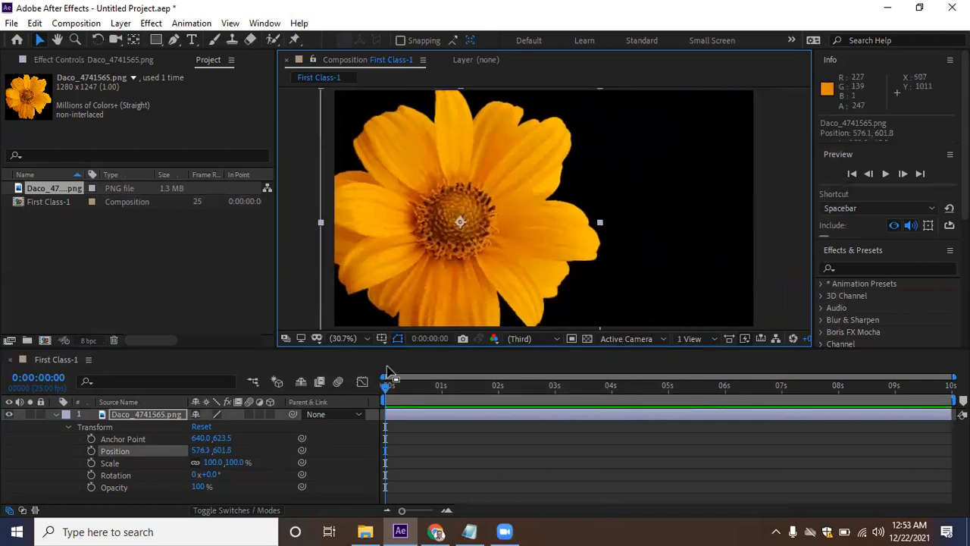
pyautogui.moveTo(400, 270); pyautogui.dragTo(533, 260)
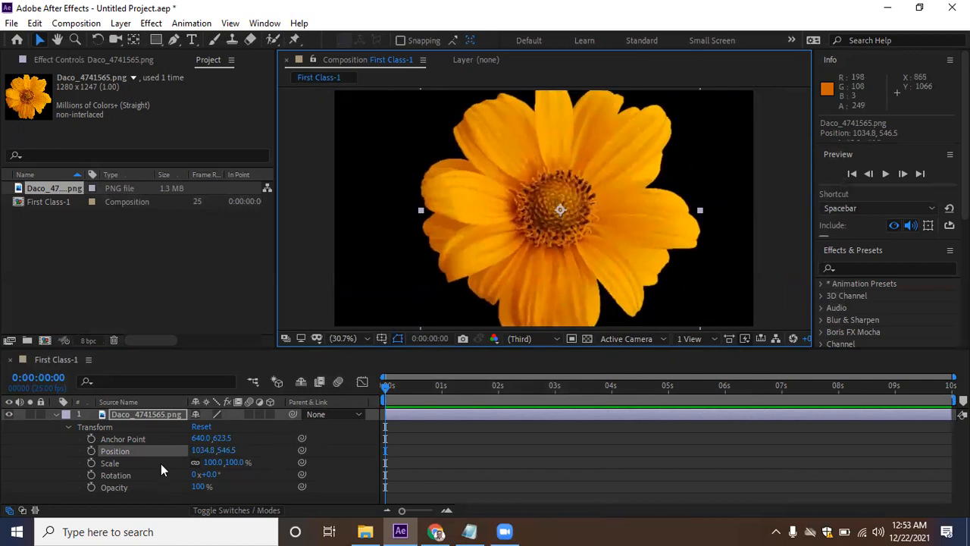
# Scale the flower down to about 84% with its corner handle and recenter it at about 1021.8, 533.5
pyautogui.moveTo(641, 205); pyautogui.dragTo(640, 162)
pyautogui.moveTo(697, 305); pyautogui.dragTo(680, 287)
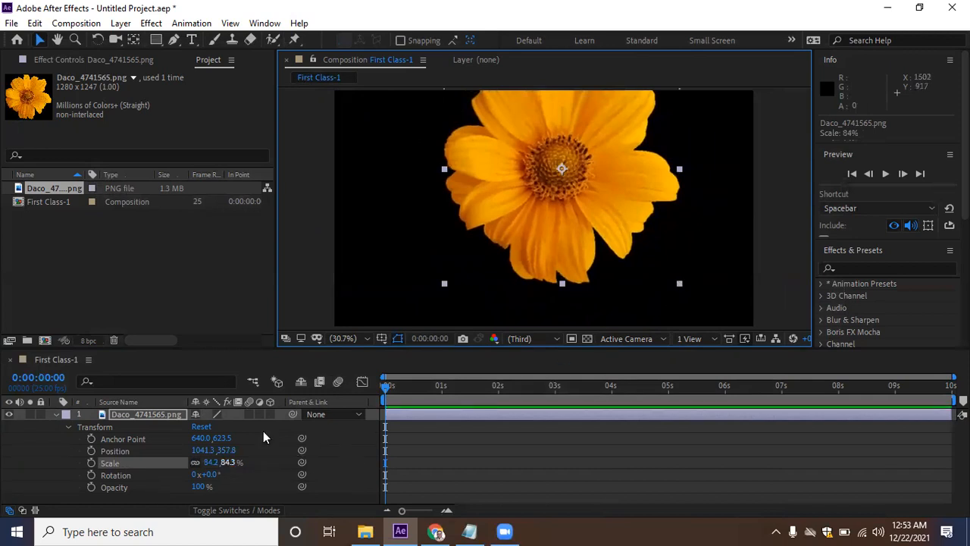
pyautogui.moveTo(590, 213); pyautogui.dragTo(583, 253)
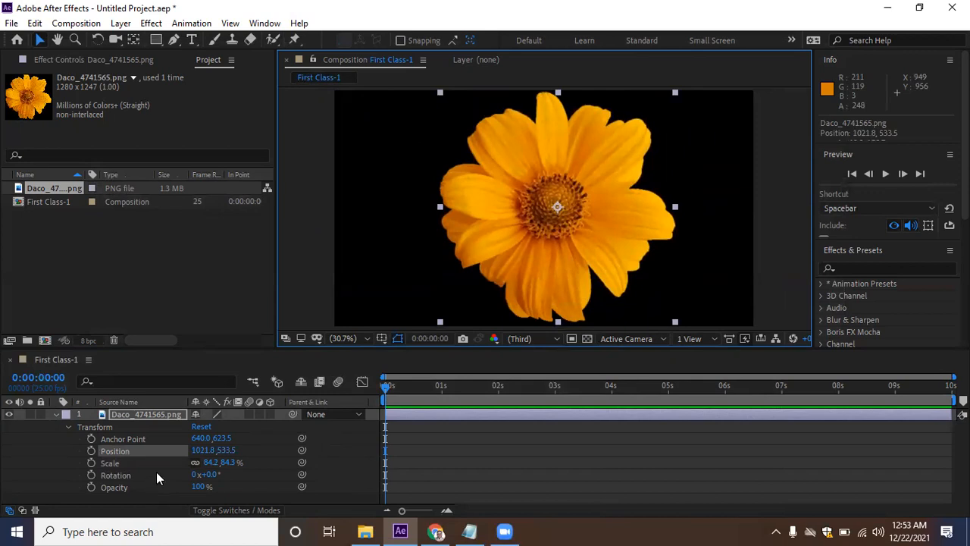
# Fine-tune the flower's Position, by value and directly in the frame, to about 994.3, 543.0
pyautogui.click(205, 450)
pyautogui.press('Return')
pyautogui.moveTo(196, 453); pyautogui.dragTo(250, 465)
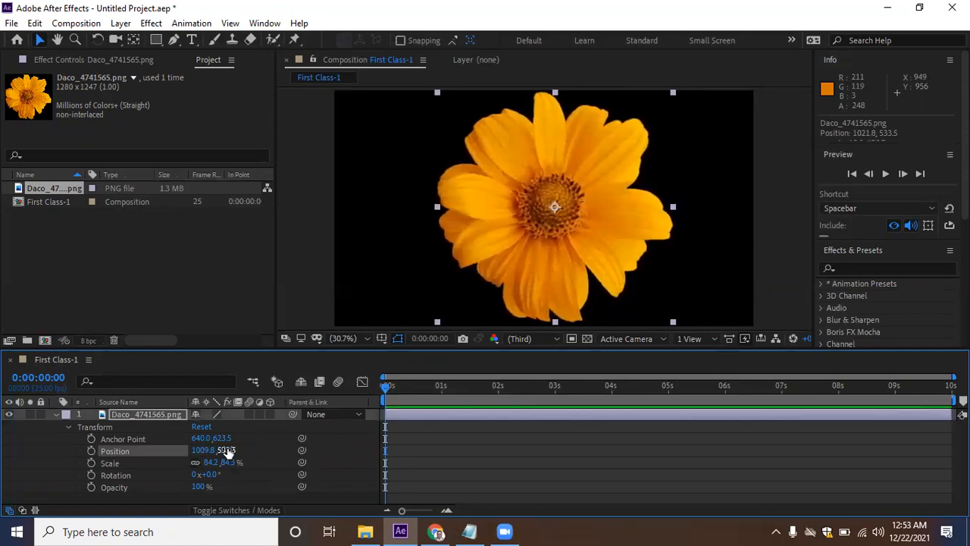
pyautogui.moveTo(201, 455); pyautogui.dragTo(229, 458)
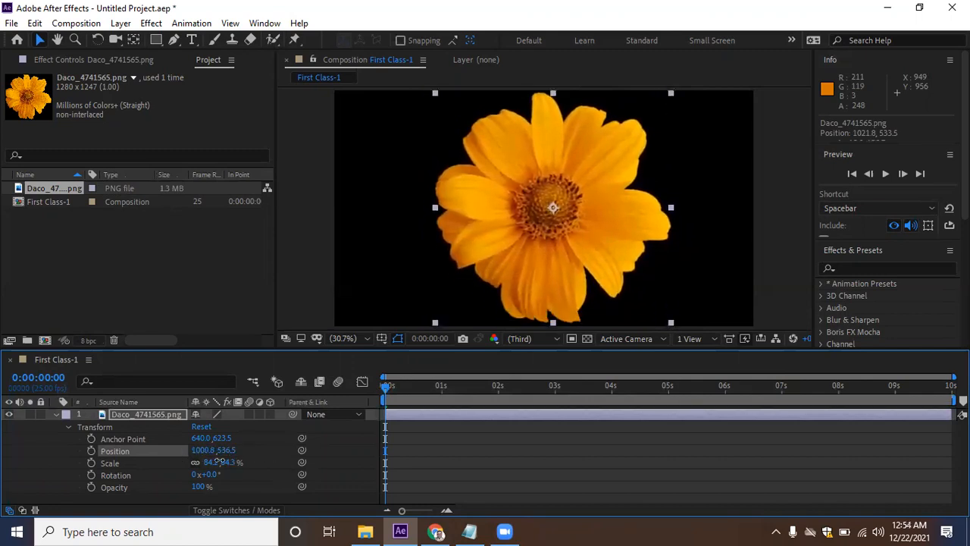
pyautogui.click(533, 250)
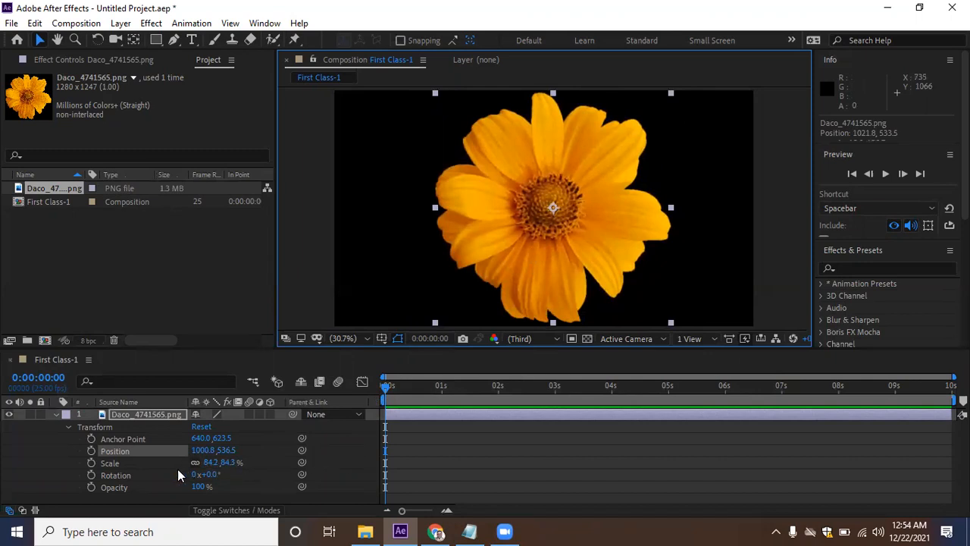
pyautogui.moveTo(537, 270)
pyautogui.mouseDown()
pyautogui.moveTo(518, 271)
pyautogui.moveTo(528, 260)
pyautogui.mouseUp()
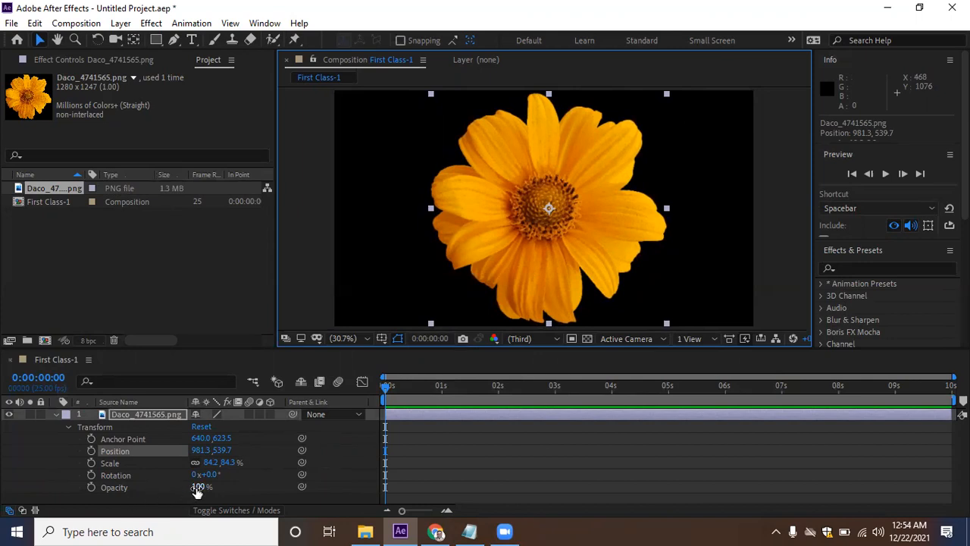
pyautogui.moveTo(583, 254); pyautogui.dragTo(585, 252)
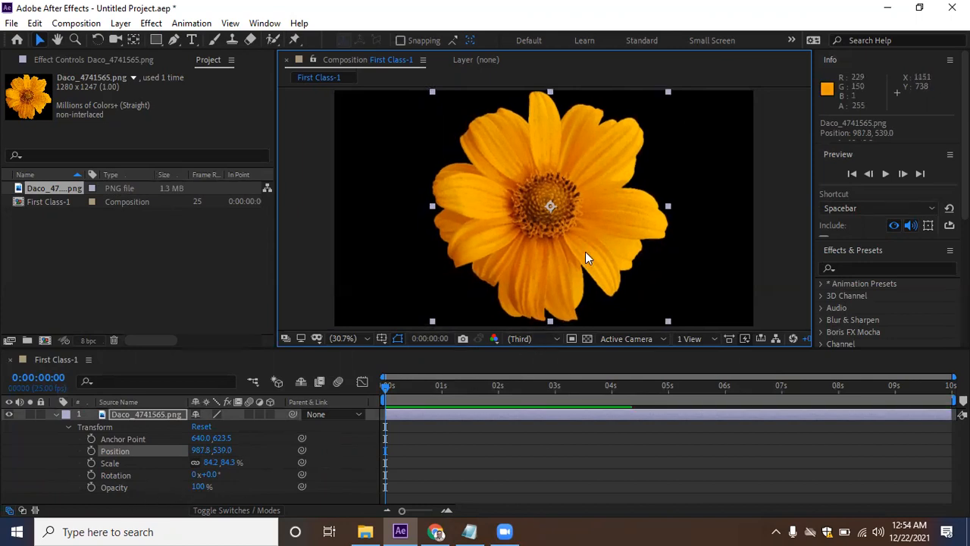
pyautogui.moveTo(515, 254); pyautogui.dragTo(516, 254)
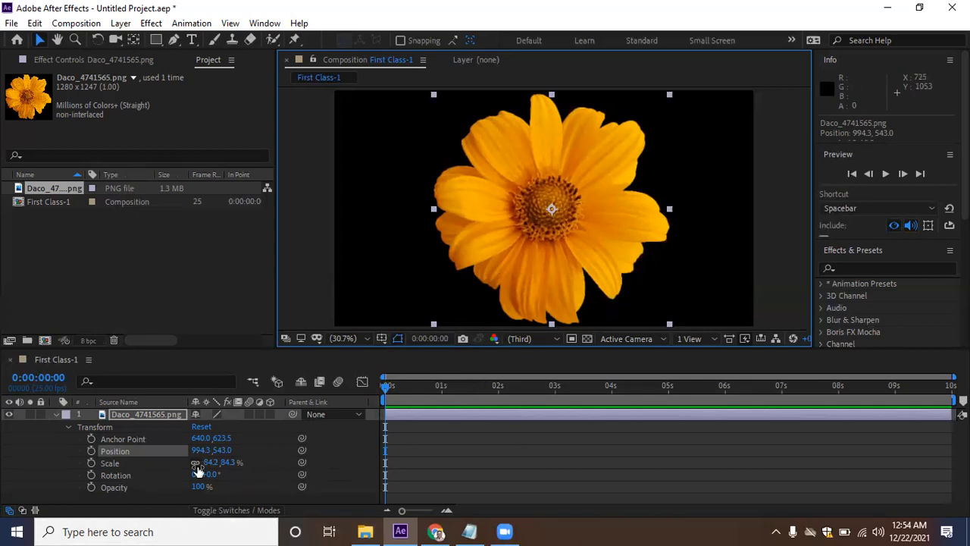
# Try Scale keyframing at 0:00:00:00, move the current time to 0:00:01:00 and back, and turn the keyframing off
pyautogui.click(112, 463)
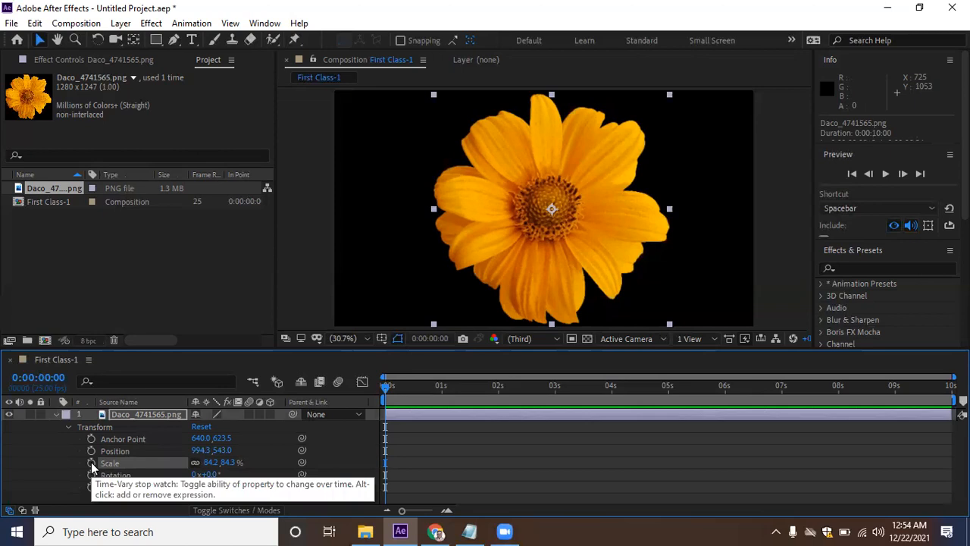
pyautogui.click(91, 462)
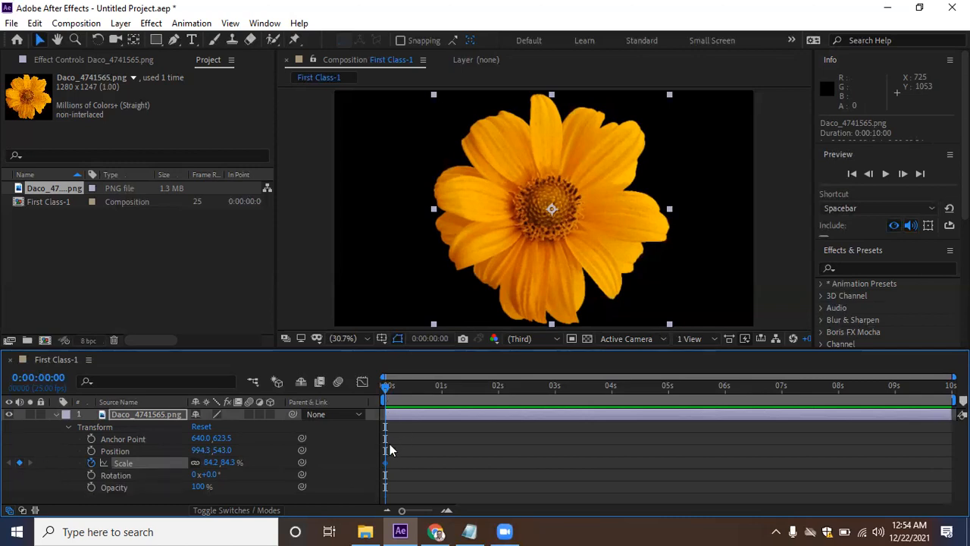
pyautogui.click(91, 462)
pyautogui.click(91, 462)
pyautogui.moveTo(382, 387); pyautogui.dragTo(440, 388)
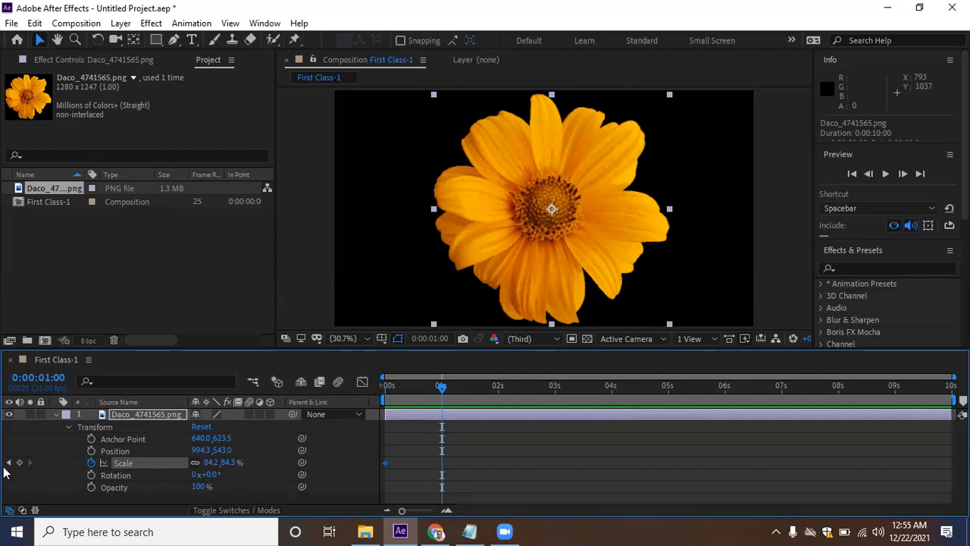
pyautogui.moveTo(417, 392); pyautogui.dragTo(361, 392)
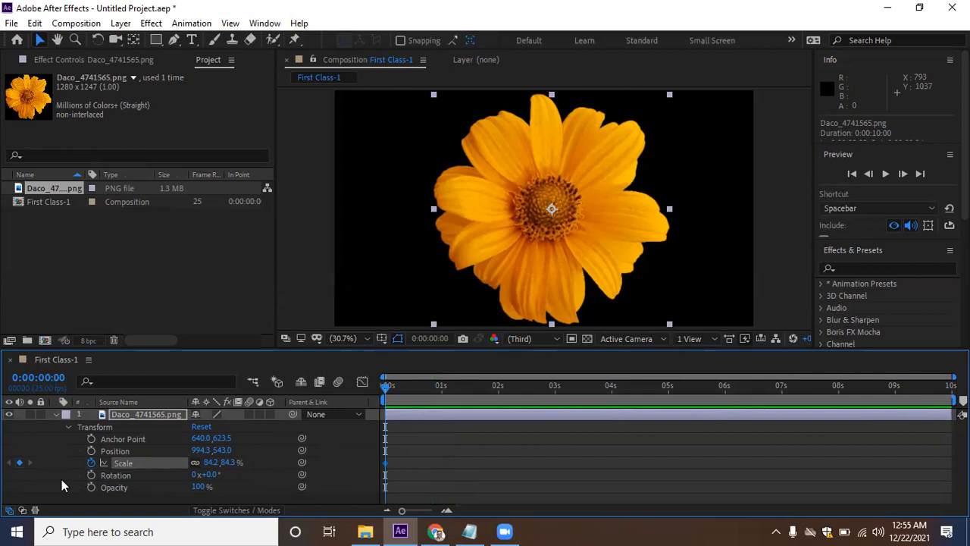
pyautogui.click(90, 463)
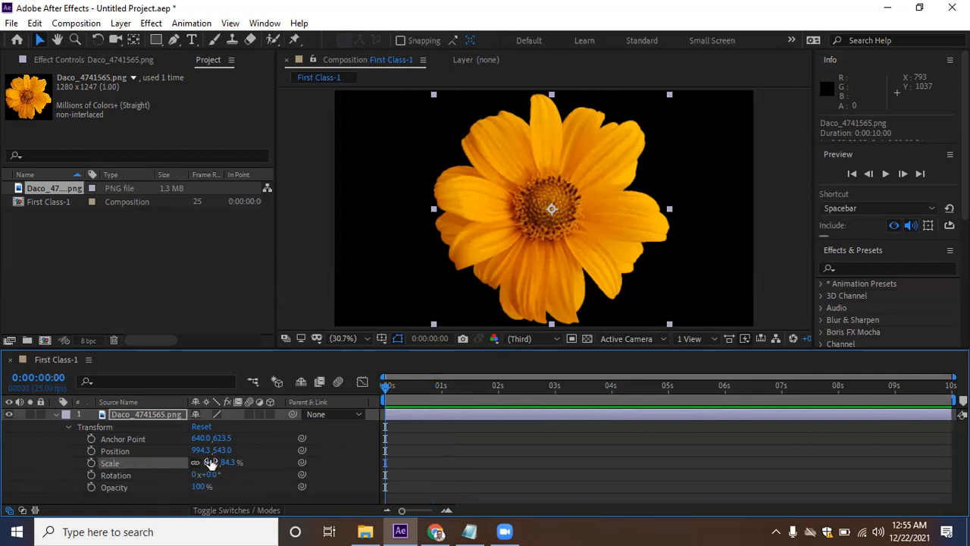
# Shrink the flower to about 77% with linked Scale, and with the proportions unlinked stretch it to about 108.2, 158.3%
pyautogui.moveTo(217, 462)
pyautogui.mouseDown()
pyautogui.moveTo(243, 462)
pyautogui.moveTo(199, 470)
pyautogui.moveTo(218, 466)
pyautogui.moveTo(207, 469)
pyautogui.mouseUp()
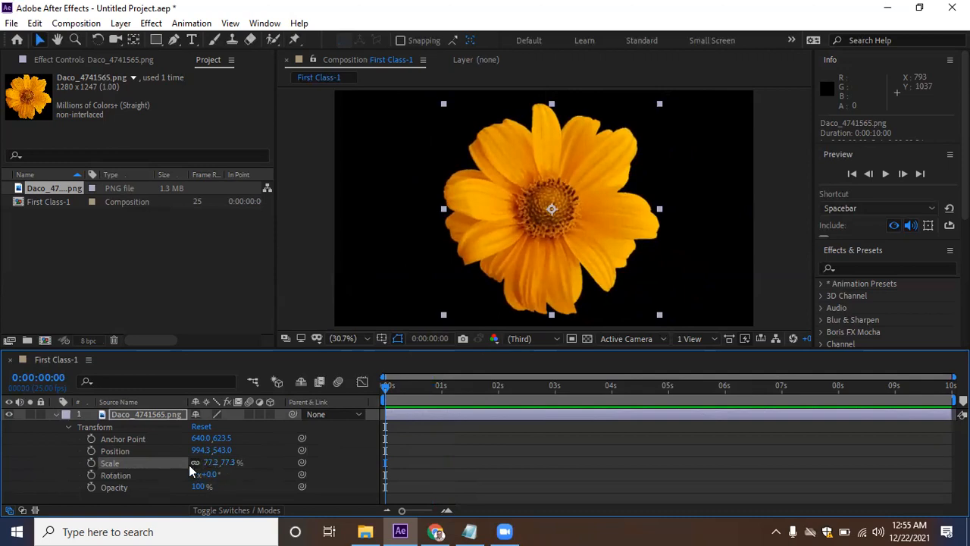
pyautogui.click(193, 462)
pyautogui.moveTo(211, 469); pyautogui.dragTo(275, 466)
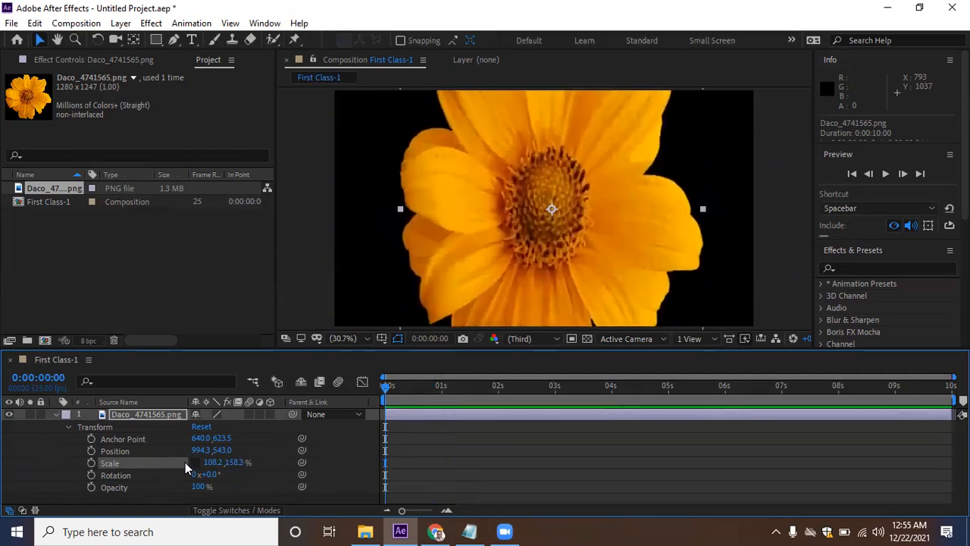
# Undo the unlinked stretch of the flower and enlarge it by its corner handle to about 95.0, 97.7%
pyautogui.hotkey('ctrl', 'z')
pyautogui.hotkey('ctrl', 'z')
pyautogui.hotkey('ctrl', 'z')
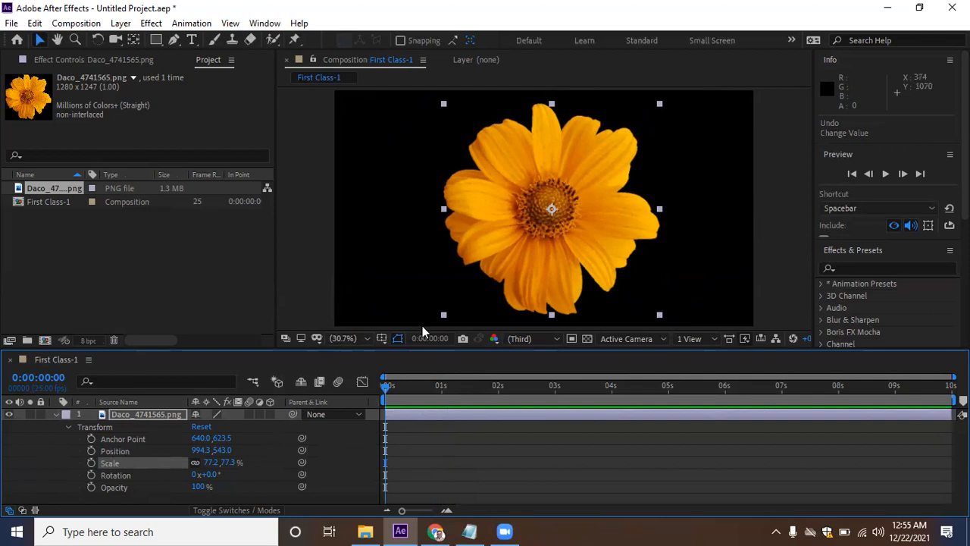
pyautogui.moveTo(444, 319); pyautogui.dragTo(415, 356)
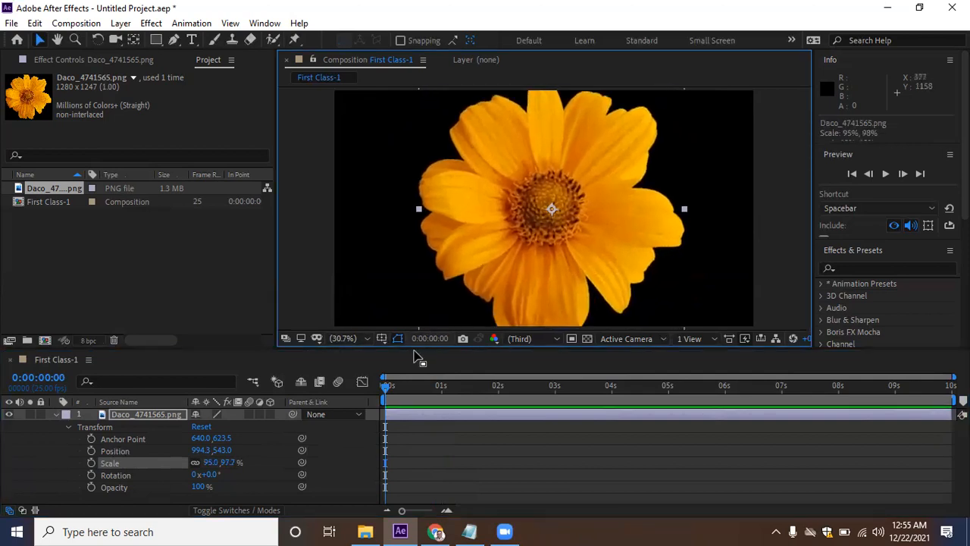
# Keyframe the flower's Scale at 0:00:00:00 and set it to 0% at 0:00:01:00
pyautogui.click(91, 462)
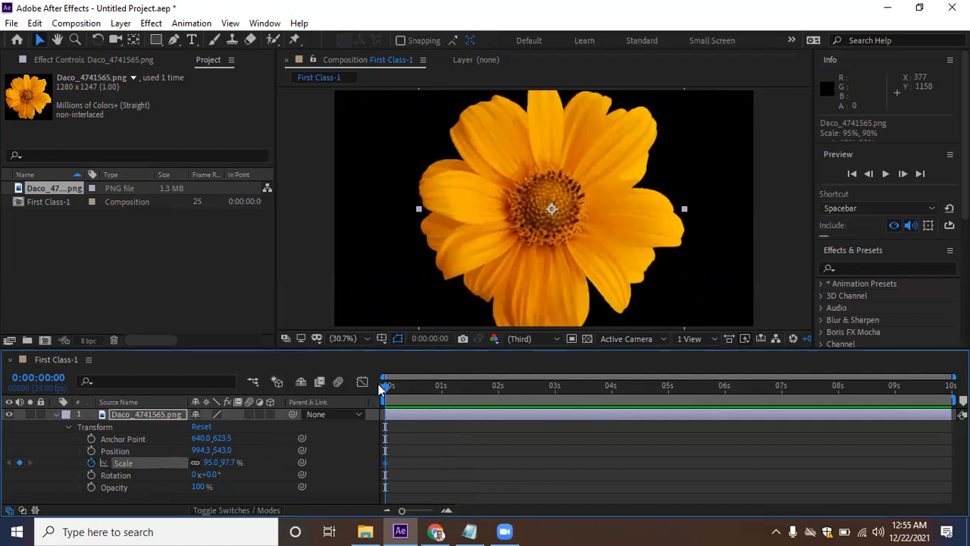
pyautogui.moveTo(387, 385); pyautogui.dragTo(445, 385)
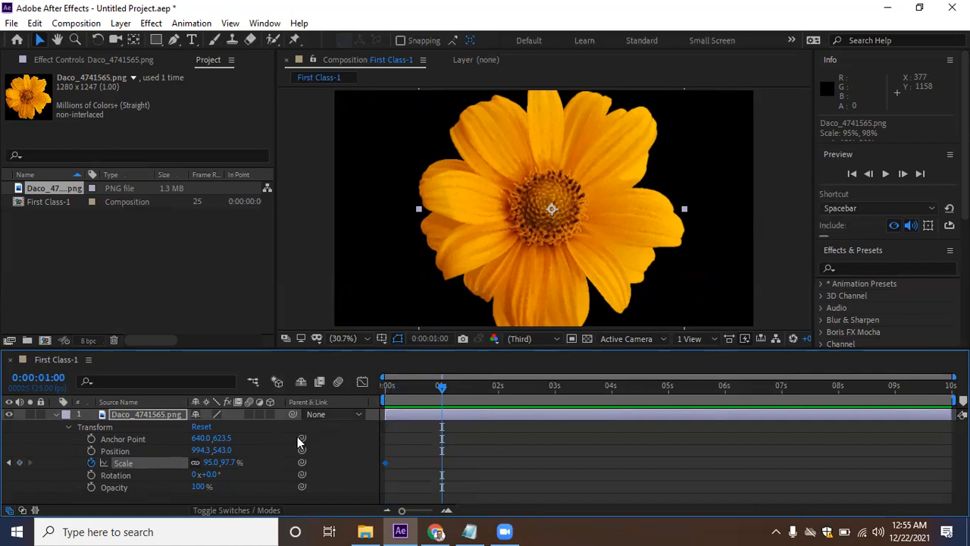
pyautogui.click(209, 464)
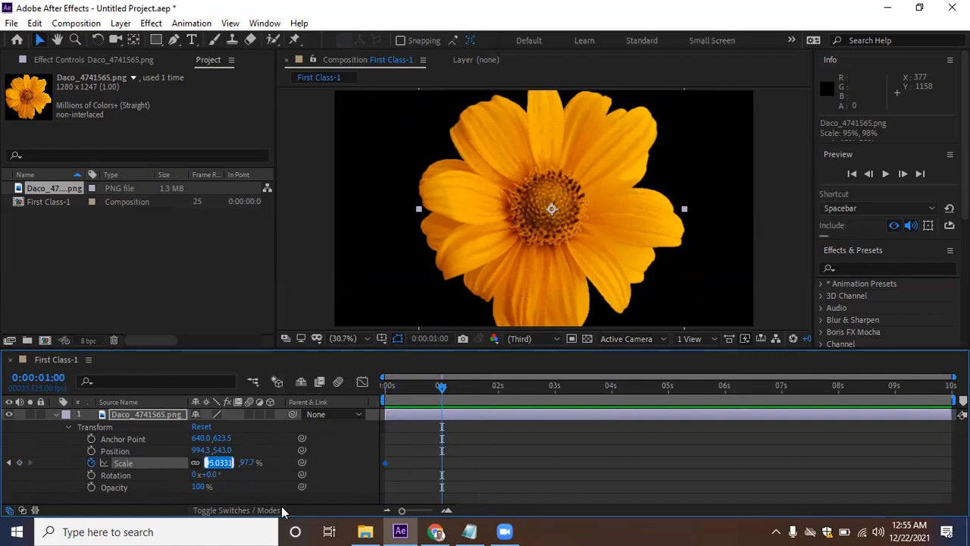
pyautogui.write('0')
pyautogui.press('Return')
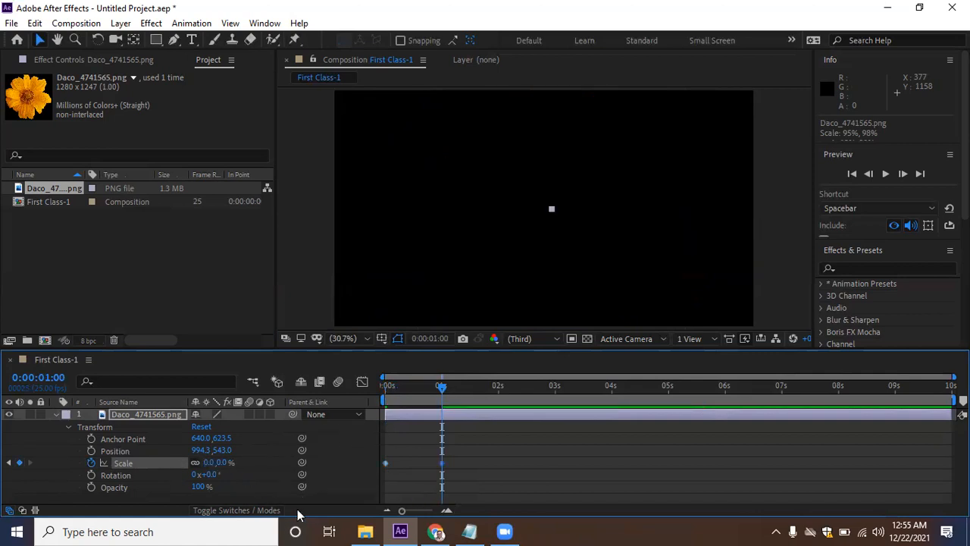
# Preview the flower's shrinking animation from 0:00:00:00 three times, returning to the start after each playback
pyautogui.moveTo(439, 390); pyautogui.dragTo(367, 394)
pyautogui.moveTo(476, 530)
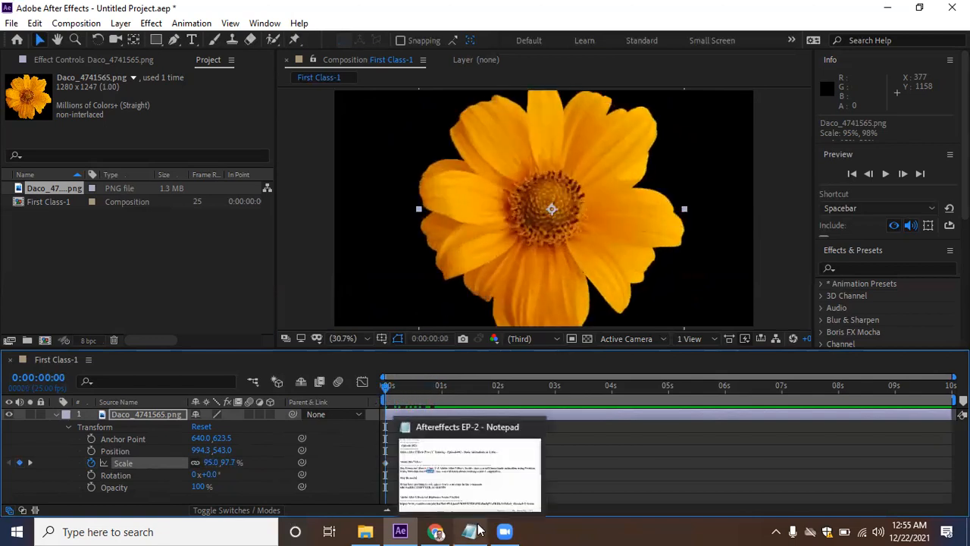
pyautogui.press('space')
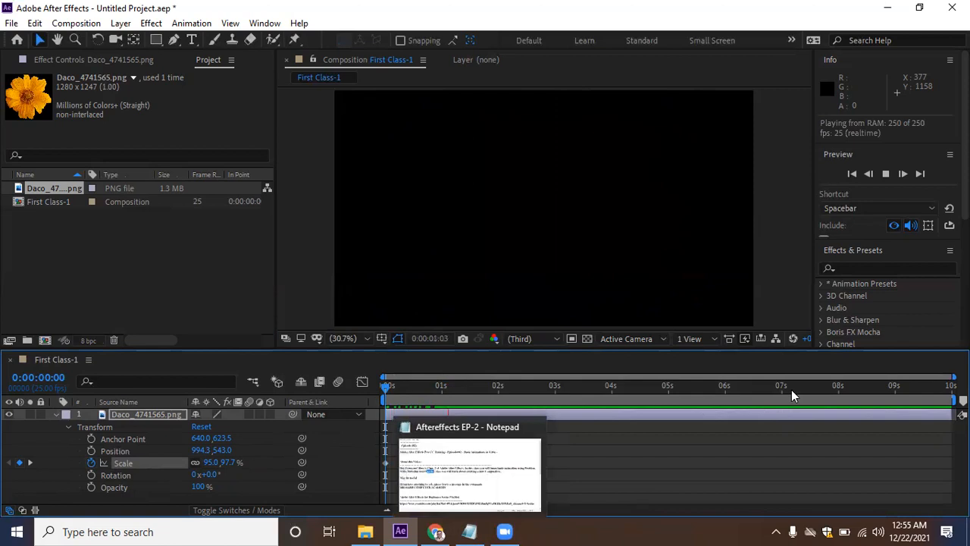
pyautogui.press('space')
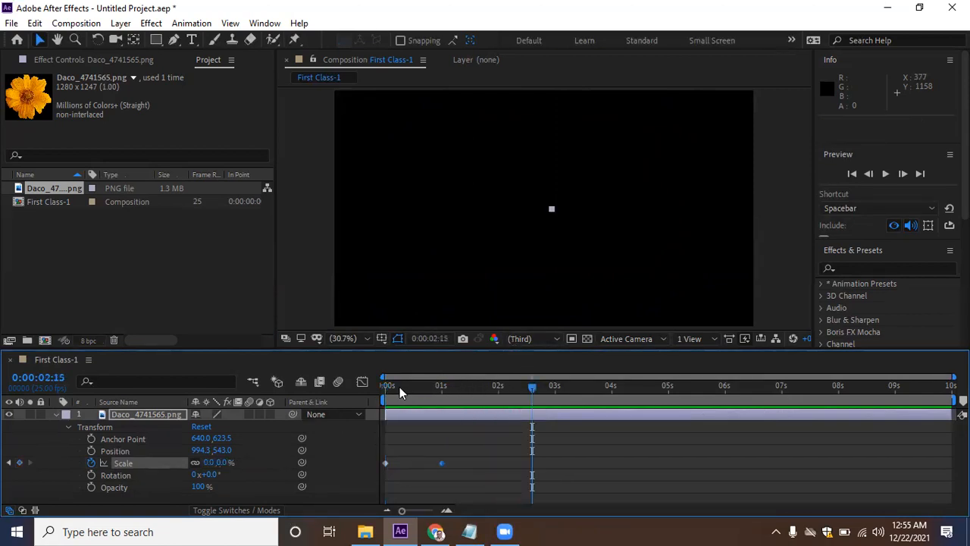
pyautogui.moveTo(533, 389); pyautogui.dragTo(384, 429)
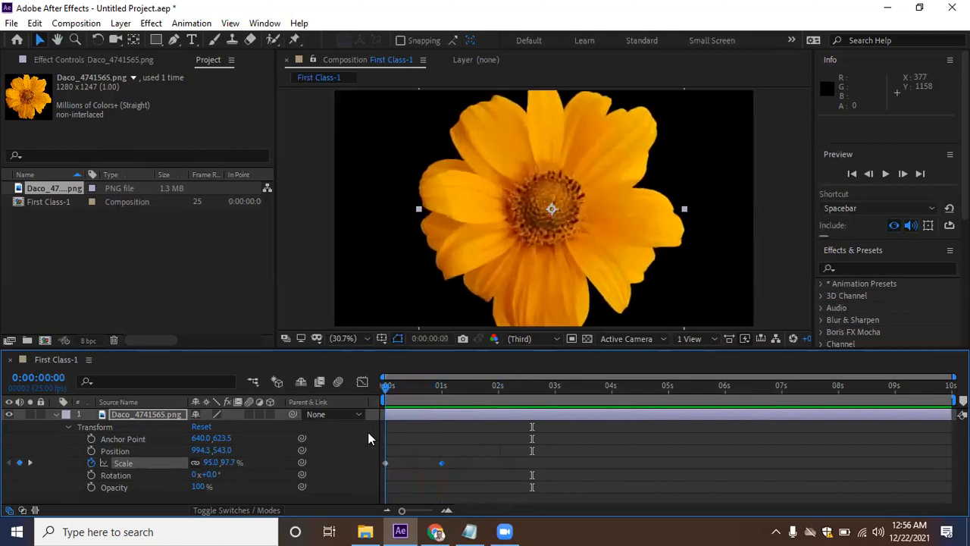
pyautogui.press('space')
pyautogui.moveTo(500, 530)
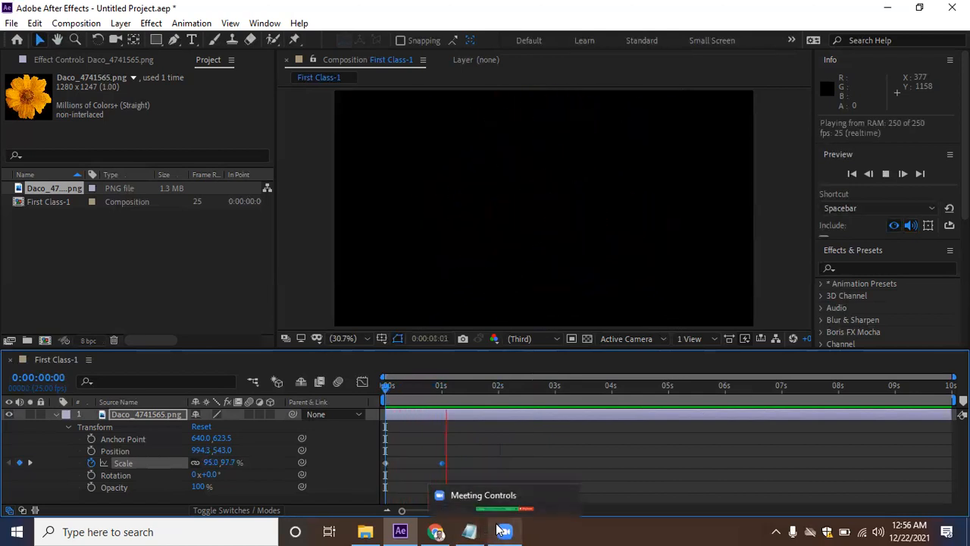
pyautogui.press('space')
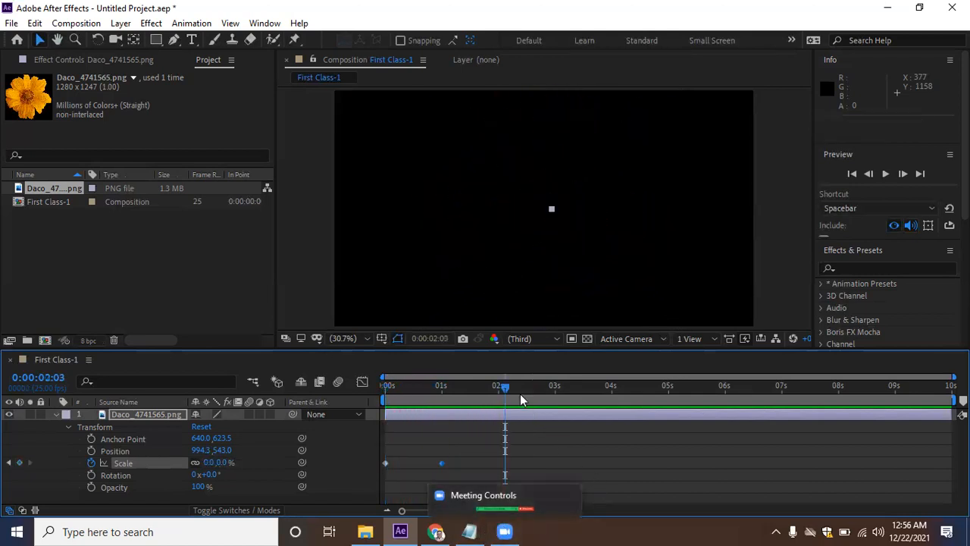
pyautogui.moveTo(506, 394); pyautogui.dragTo(375, 394)
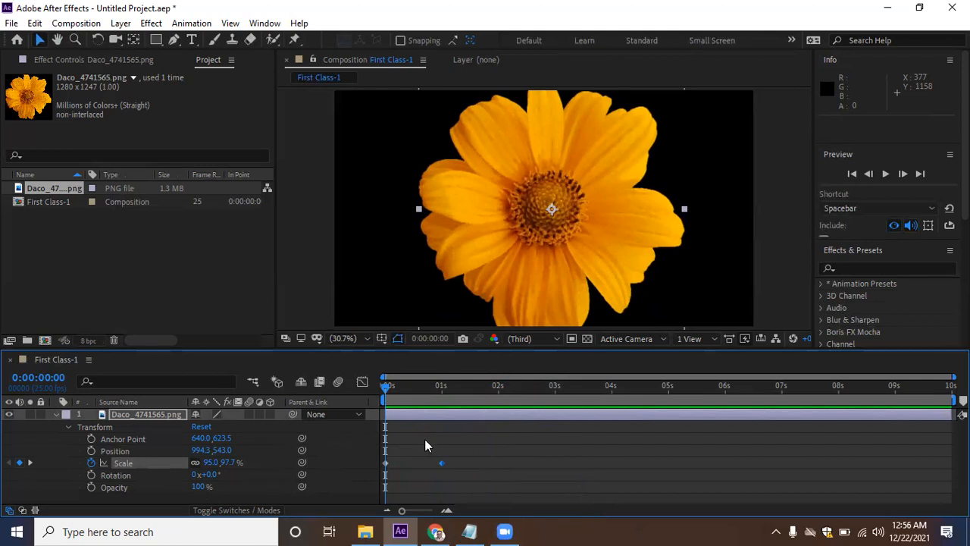
pyautogui.press('space')
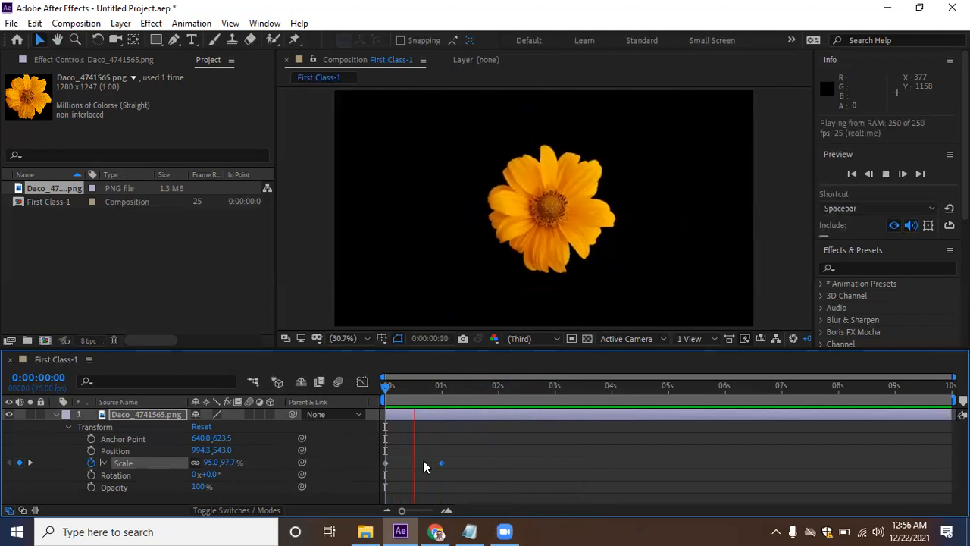
pyautogui.press('space')
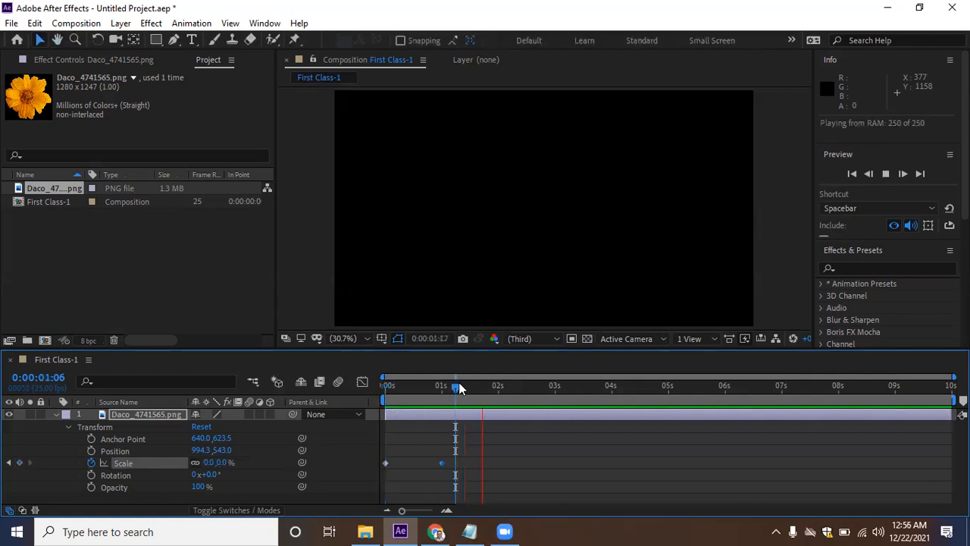
pyautogui.moveTo(454, 390); pyautogui.dragTo(366, 396)
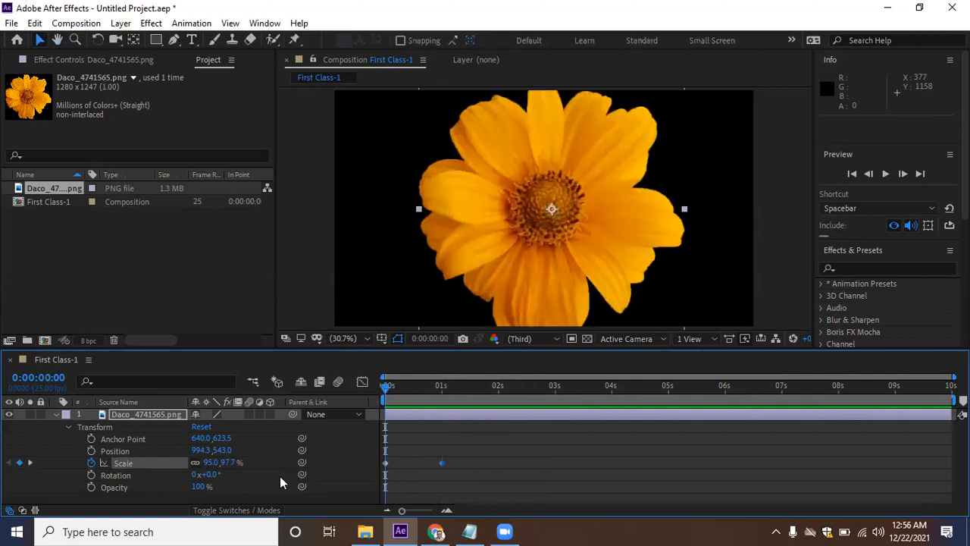
# Turn off Scale keyframing and set the flower's Scale to 0% at 0:00:00:00
pyautogui.click(90, 463)
pyautogui.click(212, 462)
pyautogui.write('0')
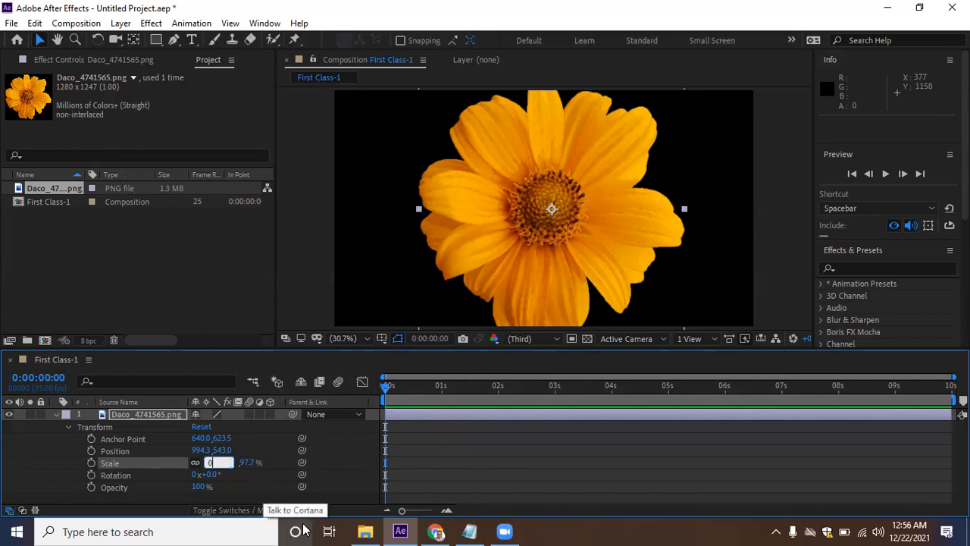
pyautogui.press('Return')
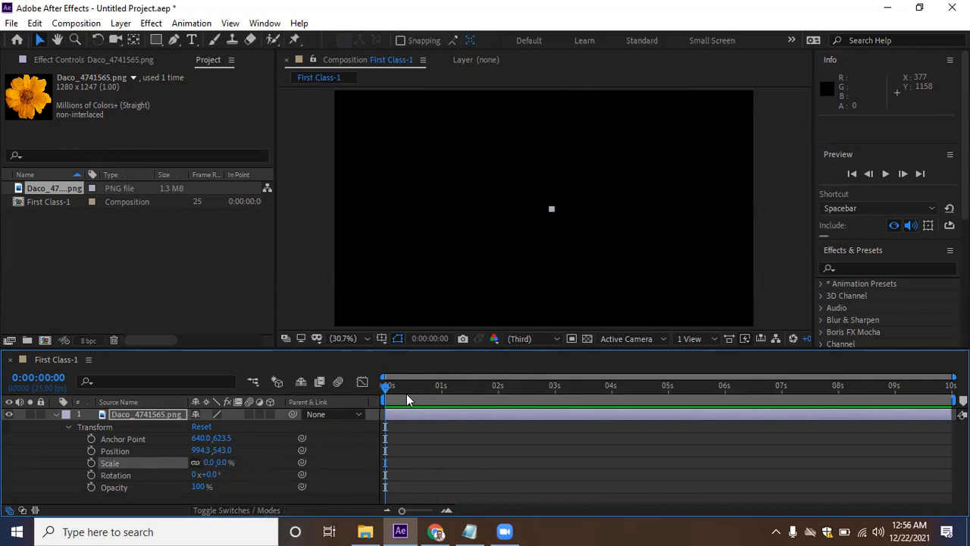
# Try setting Scale to 100% at 0:00:01:00 without keyframing, and return to 0:00:00:00
pyautogui.moveTo(385, 391); pyautogui.dragTo(441, 391)
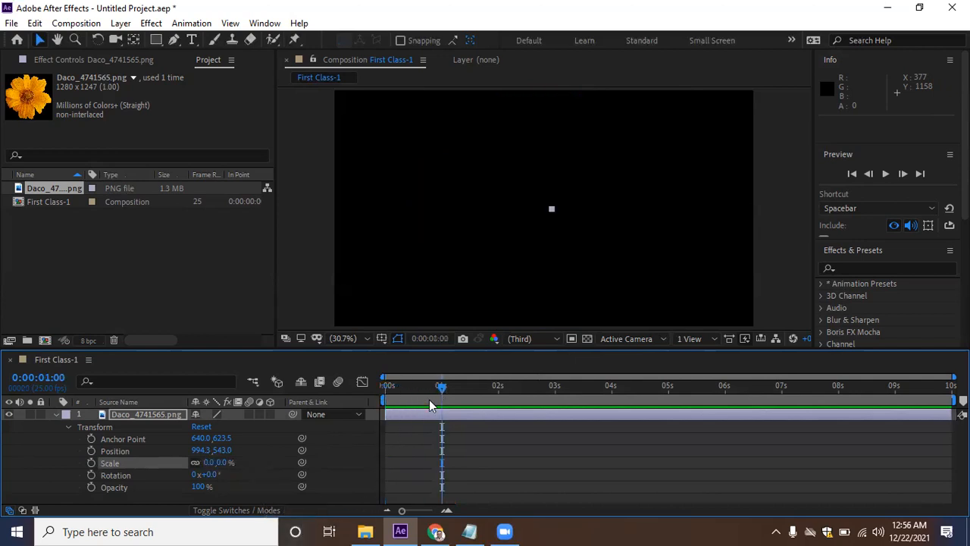
pyautogui.click(203, 462)
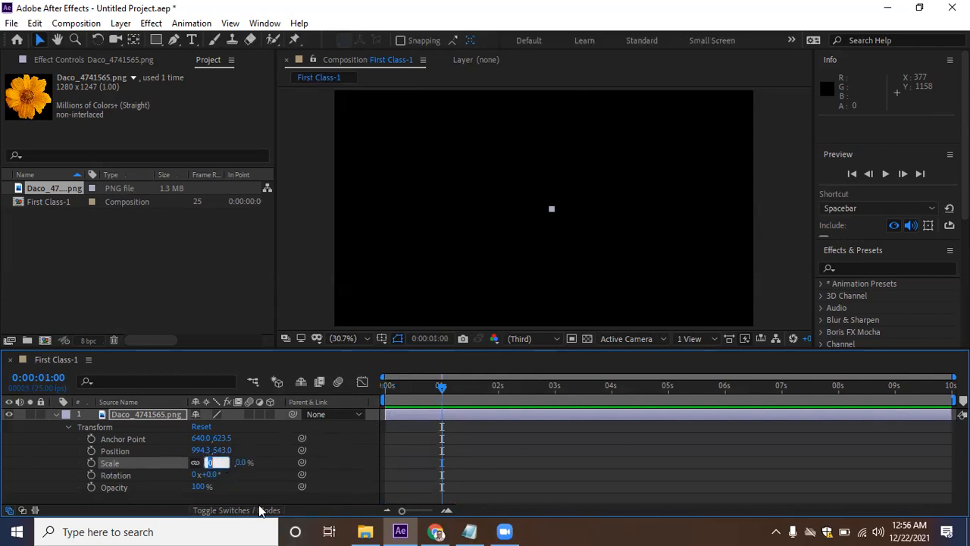
pyautogui.write('100')
pyautogui.press('Return')
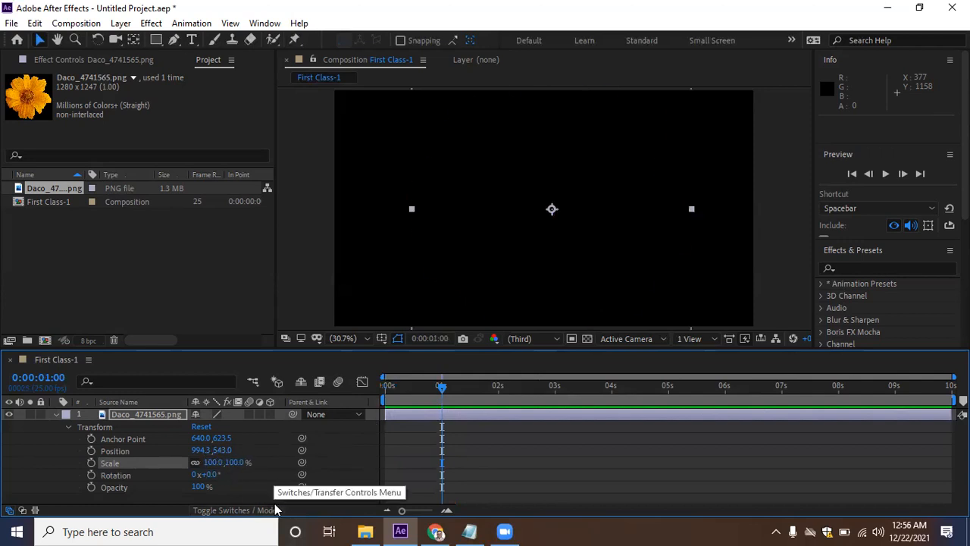
pyautogui.moveTo(436, 388); pyautogui.dragTo(370, 385)
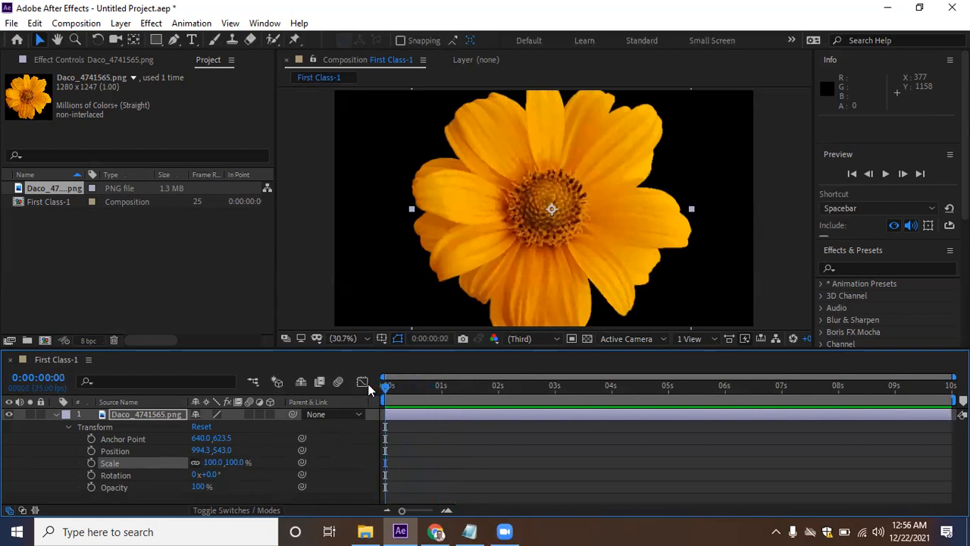
# Keyframe the flower's Scale at 0% at 0:00:00:00 and at 100% at 0:00:01:01
pyautogui.click(89, 462)
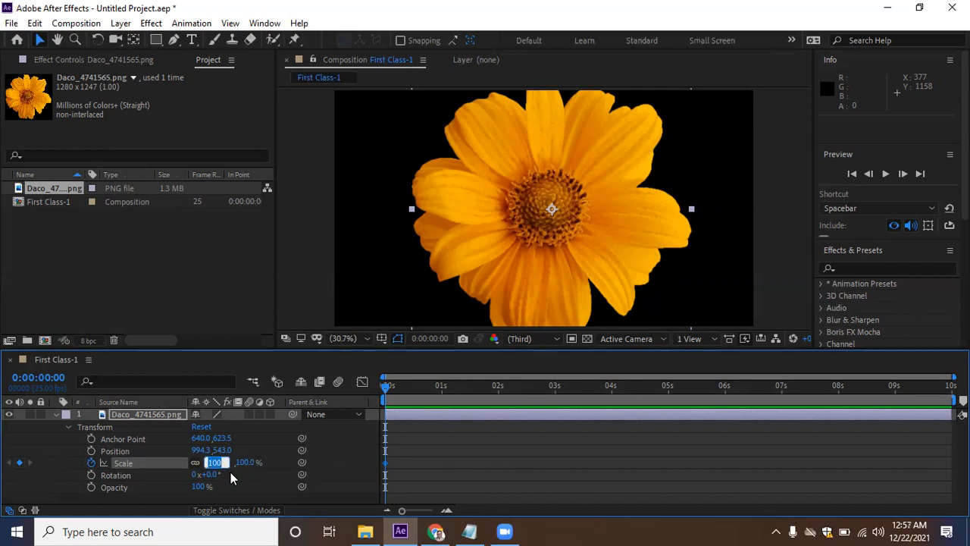
pyautogui.press('Return')
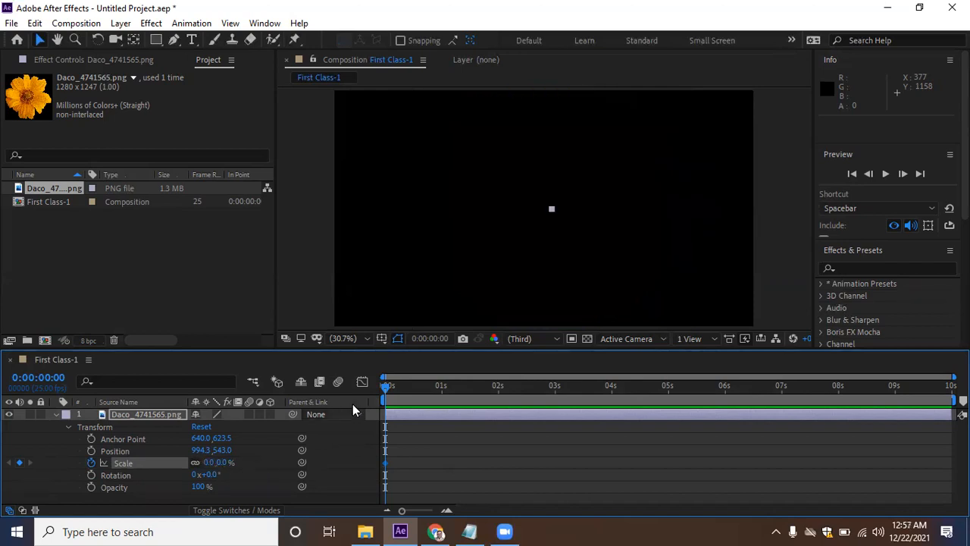
pyautogui.moveTo(385, 386); pyautogui.dragTo(443, 385)
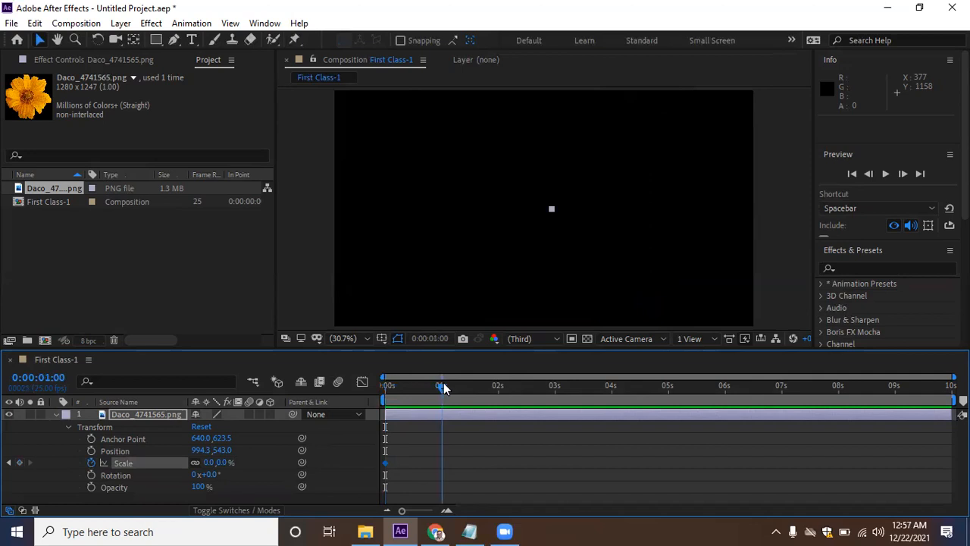
pyautogui.click(205, 462)
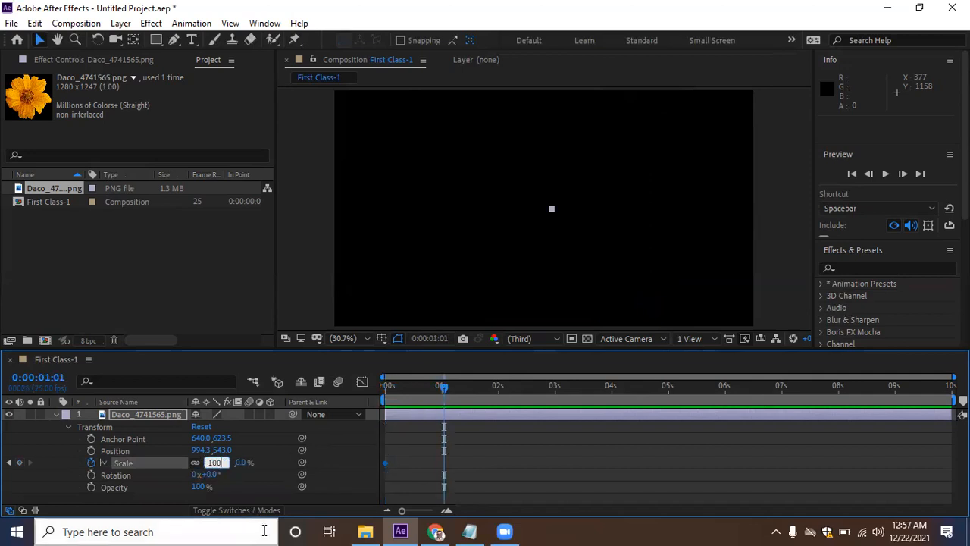
pyautogui.write('100')
pyautogui.press('Return')
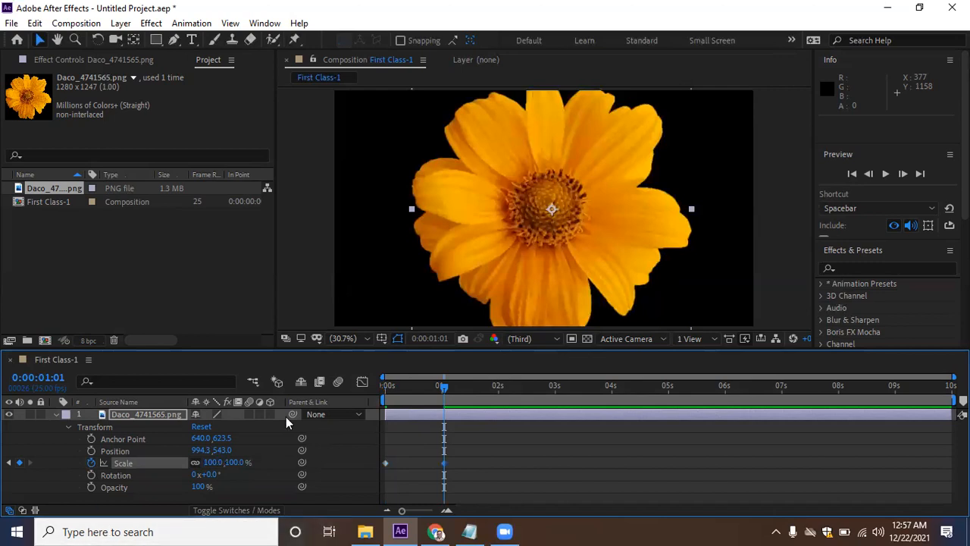
# Preview the flower's growing animation from the beginning and return to 0:00:00:00
pyautogui.moveTo(443, 386); pyautogui.dragTo(369, 392)
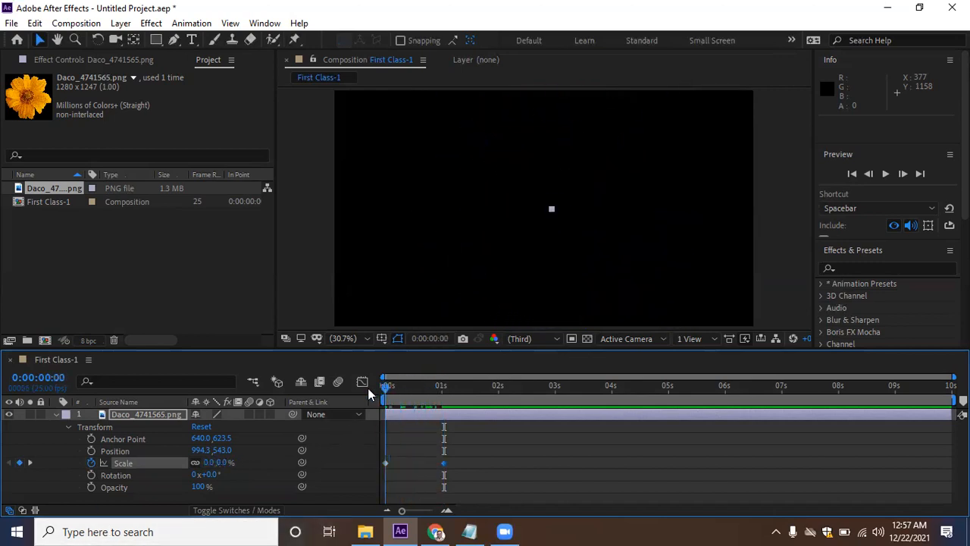
pyautogui.press('space')
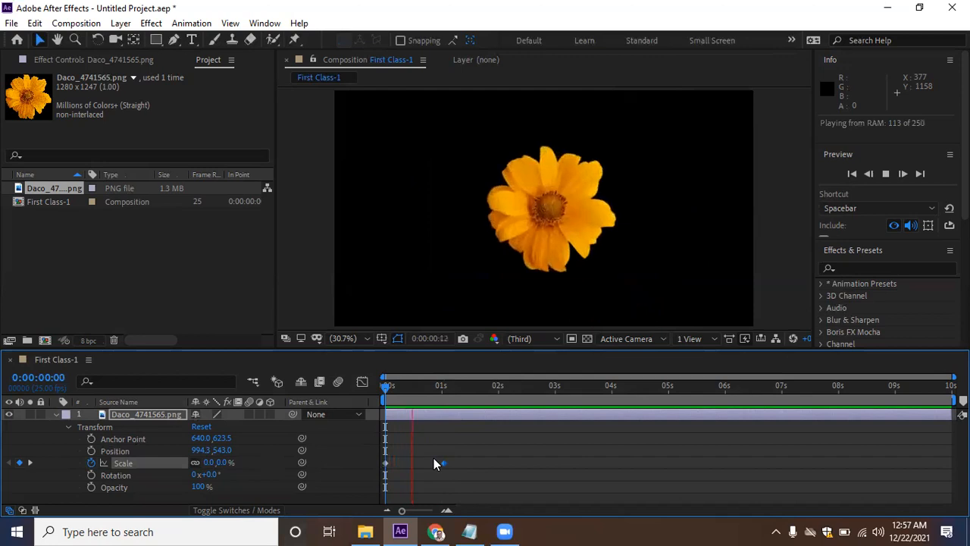
pyautogui.press('space')
pyautogui.moveTo(449, 387); pyautogui.dragTo(385, 405)
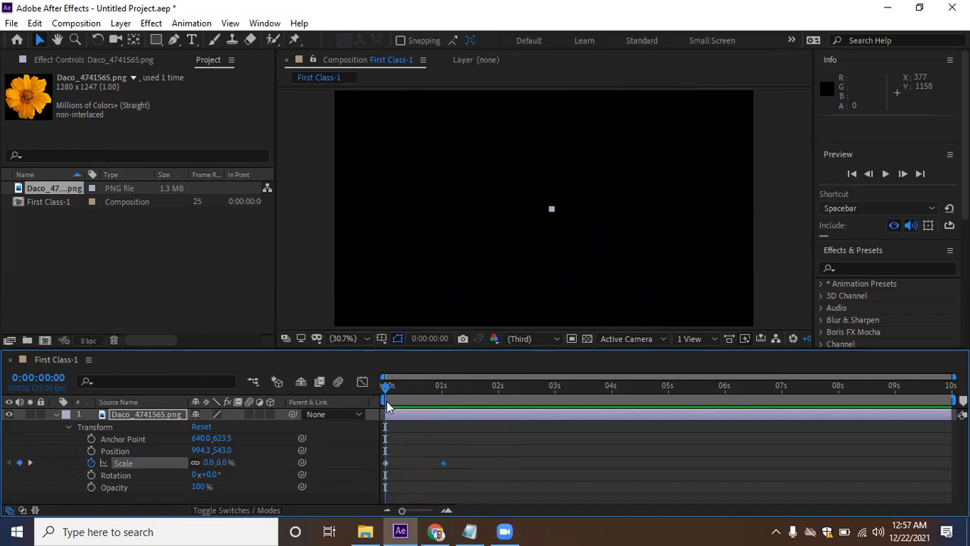
# Enable Rotation keyframing at 0:00:00:00, and compare the frames at the two Scale keyframes before returning to the start
pyautogui.click(90, 475)
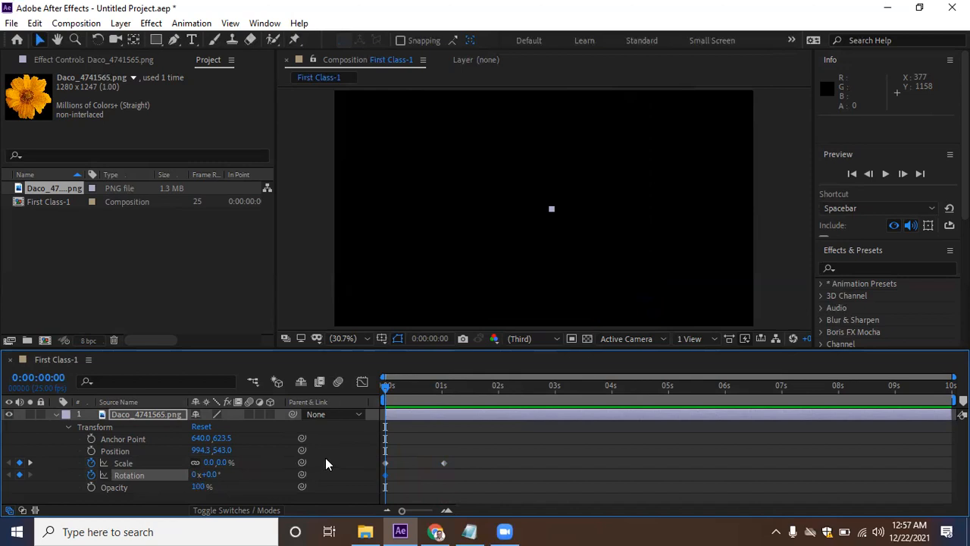
pyautogui.click(30, 463)
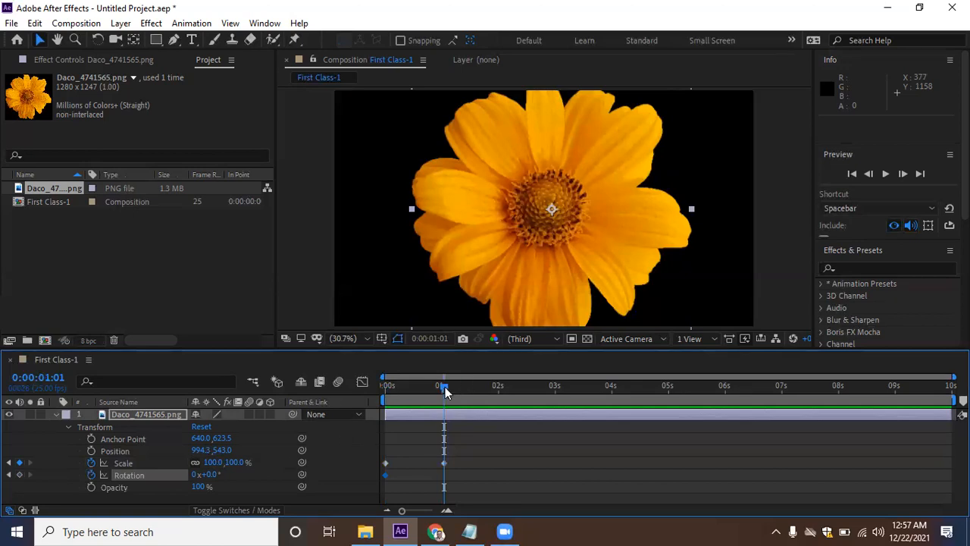
pyautogui.moveTo(445, 387); pyautogui.dragTo(379, 391)
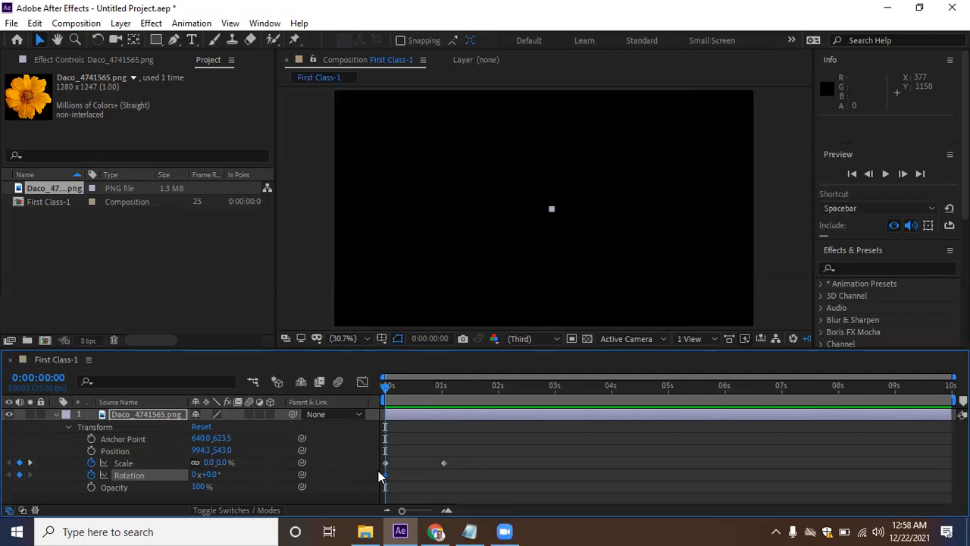
pyautogui.click(31, 463)
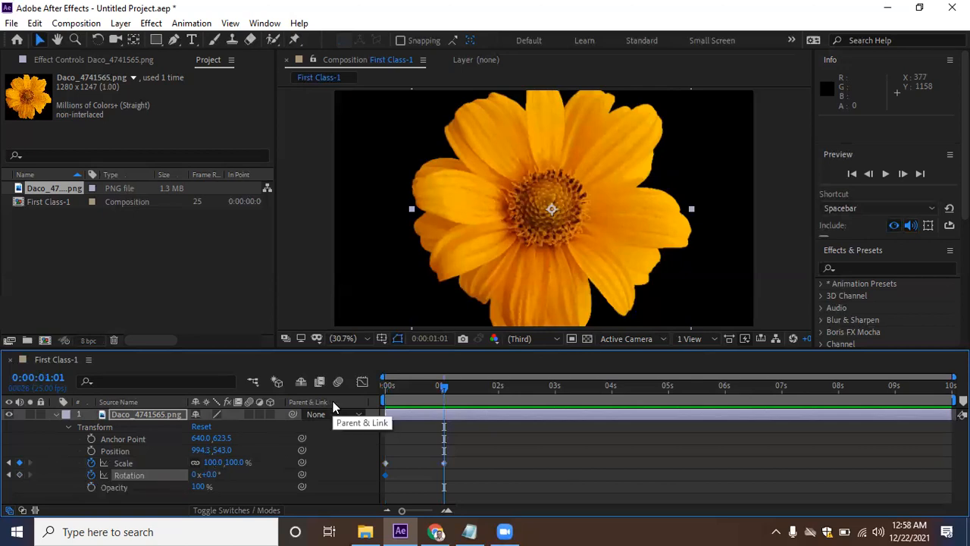
pyautogui.moveTo(437, 385); pyautogui.dragTo(375, 393)
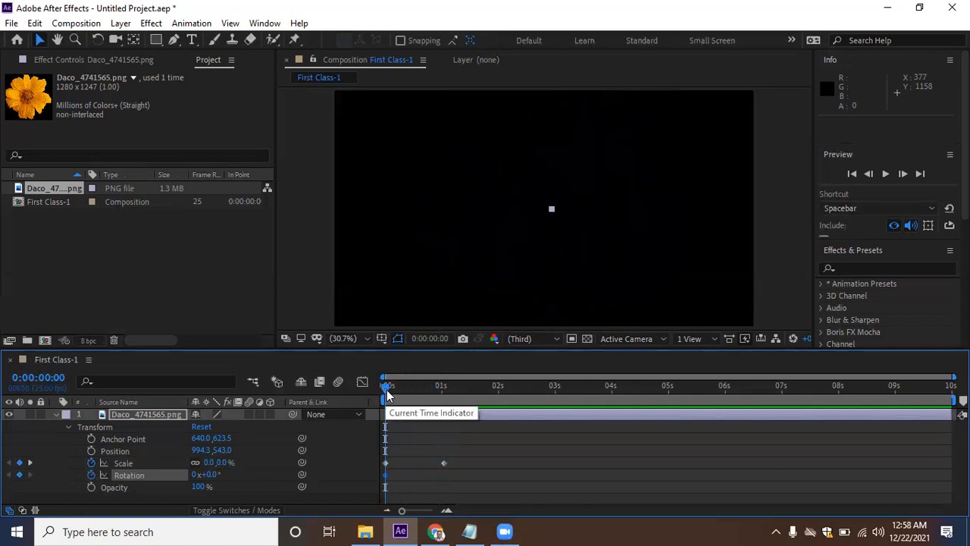
# Keyframe the flower's Rotation at one full revolution (1x+0.0°) at 0:00:01:01
pyautogui.moveTo(384, 389); pyautogui.dragTo(430, 399)
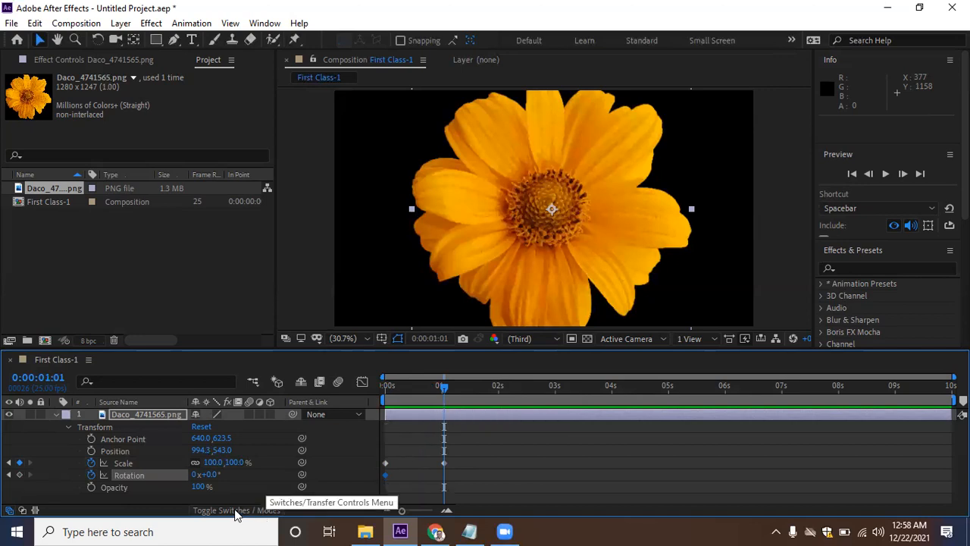
pyautogui.click(196, 475)
pyautogui.press('Return')
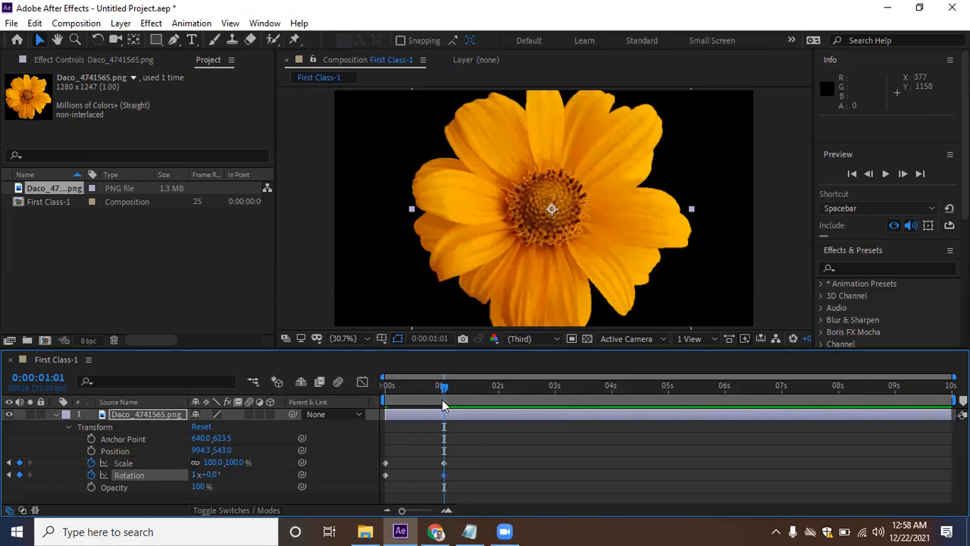
# Preview the flower's combined growing and rotating animation from the beginning and return to 0:00:00:00
pyautogui.moveTo(446, 389); pyautogui.dragTo(369, 388)
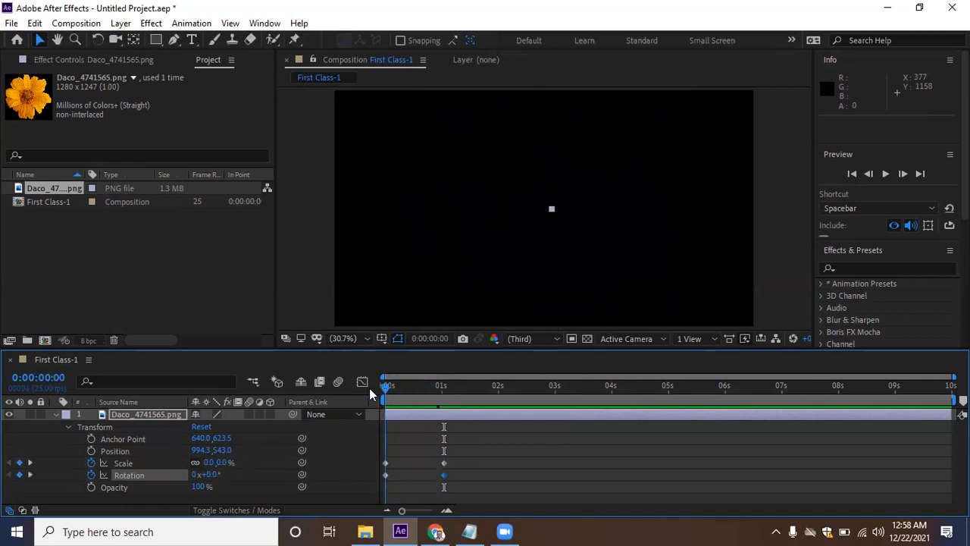
pyautogui.press('space')
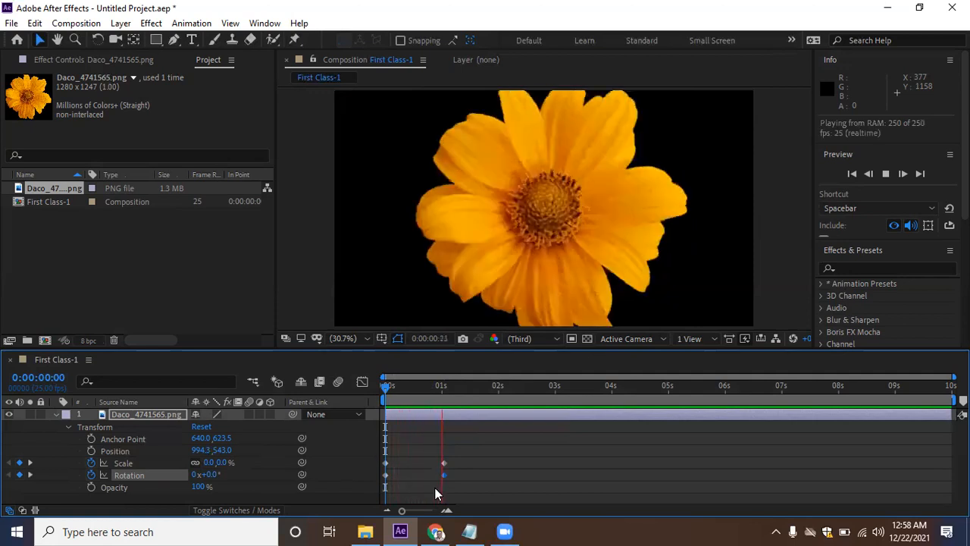
pyautogui.press('space')
pyautogui.moveTo(458, 394); pyautogui.dragTo(375, 392)
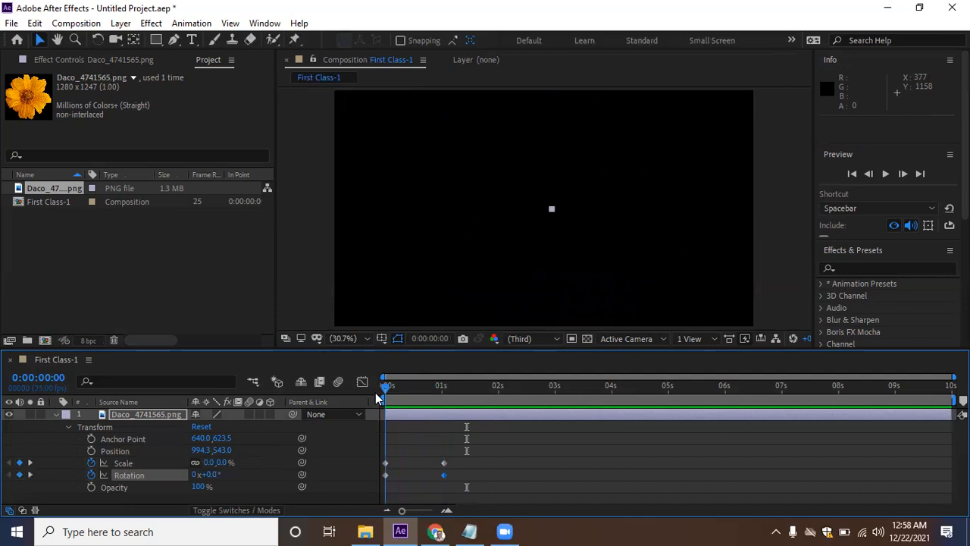
# Keyframe the flower's Opacity at 0% at 0:00:00:00 and at 100% at 0:00:01:01
pyautogui.click(91, 487)
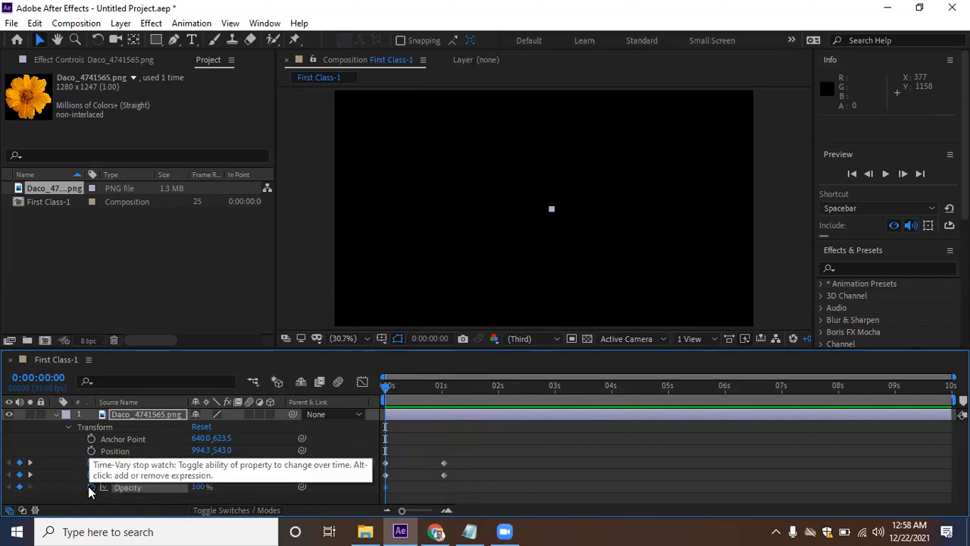
pyautogui.click(199, 486)
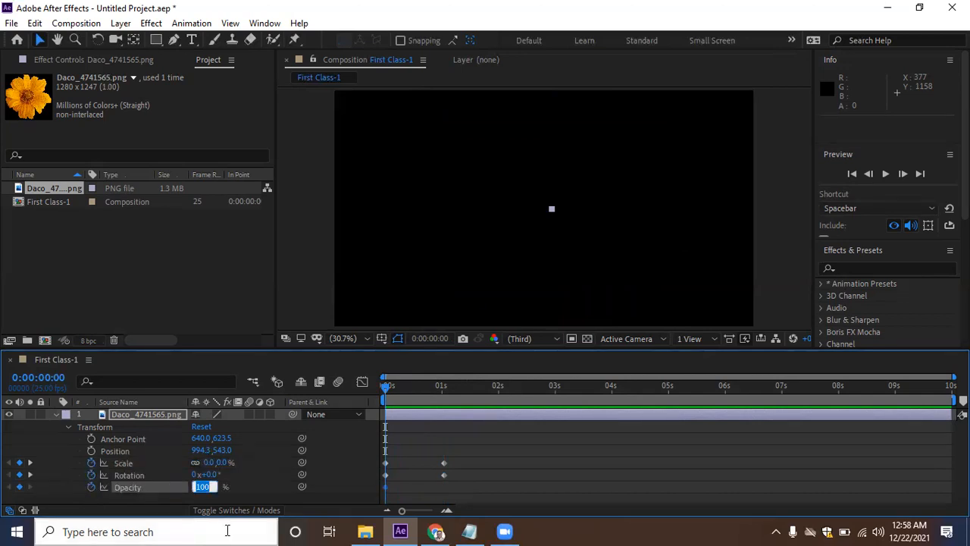
pyautogui.write('0')
pyautogui.press('Return')
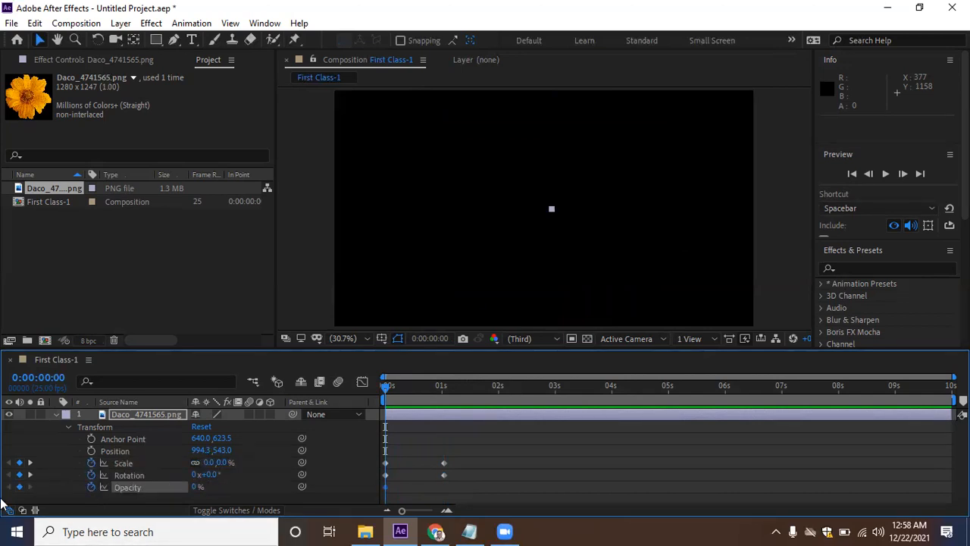
pyautogui.click(30, 464)
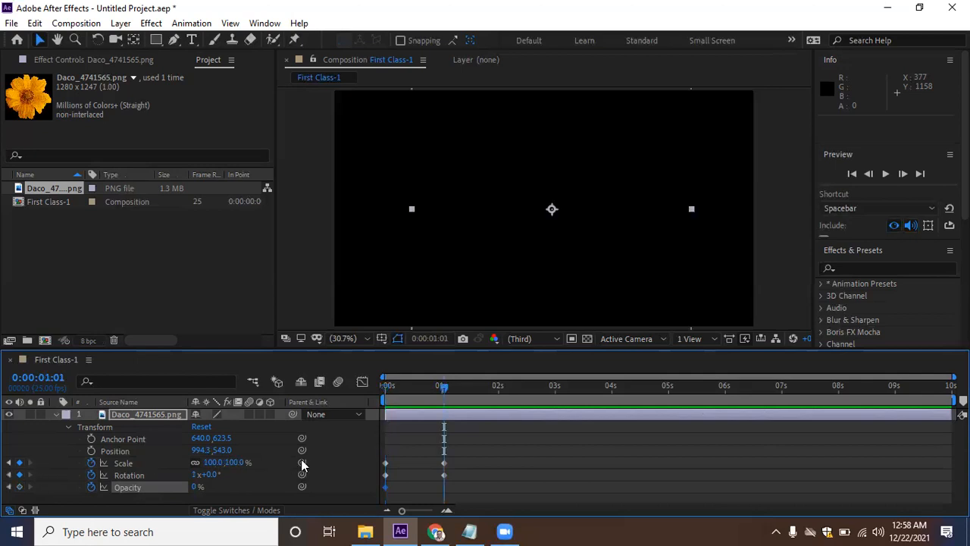
pyautogui.click(194, 486)
pyautogui.write('10')
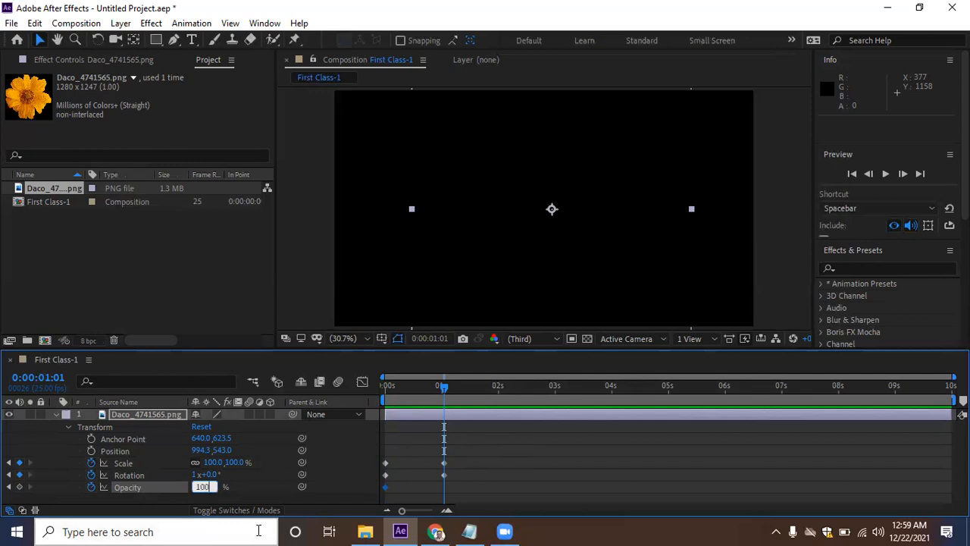
pyautogui.write('0')
pyautogui.press('Return')
# Preview the flower's fade-in with its scaling and rotation twice from the beginning, and inspect the frame at 0:00:00:13
pyautogui.moveTo(441, 386); pyautogui.dragTo(351, 399)
pyautogui.press('space')
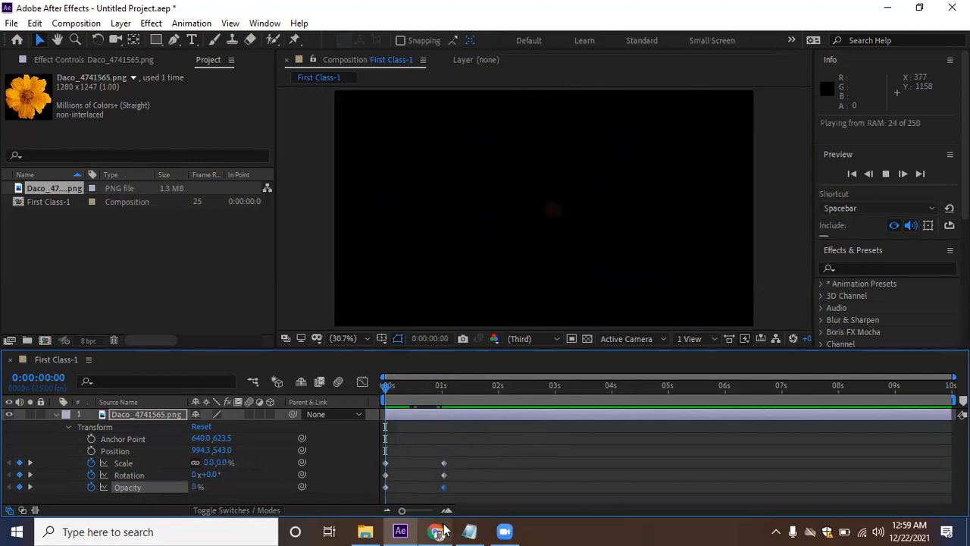
pyautogui.moveTo(444, 531)
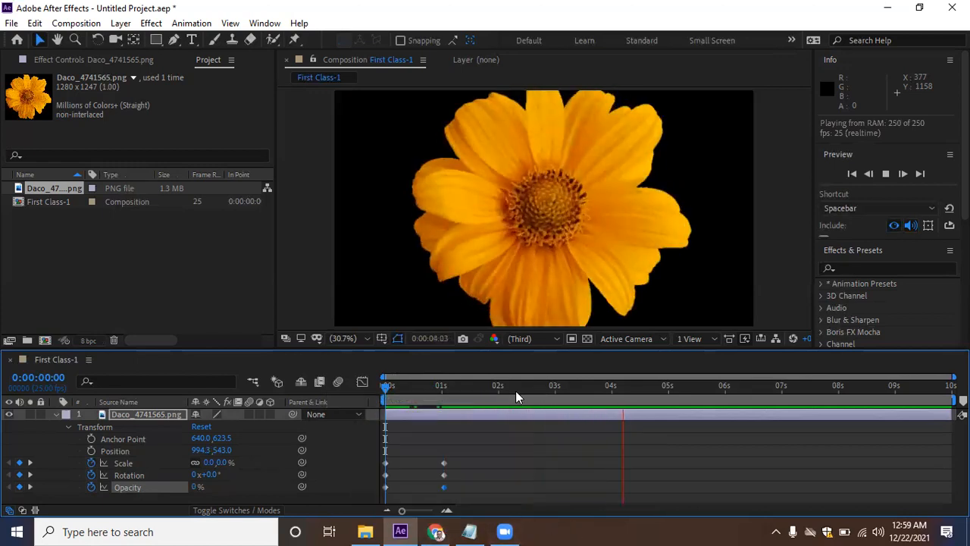
pyautogui.click(647, 388)
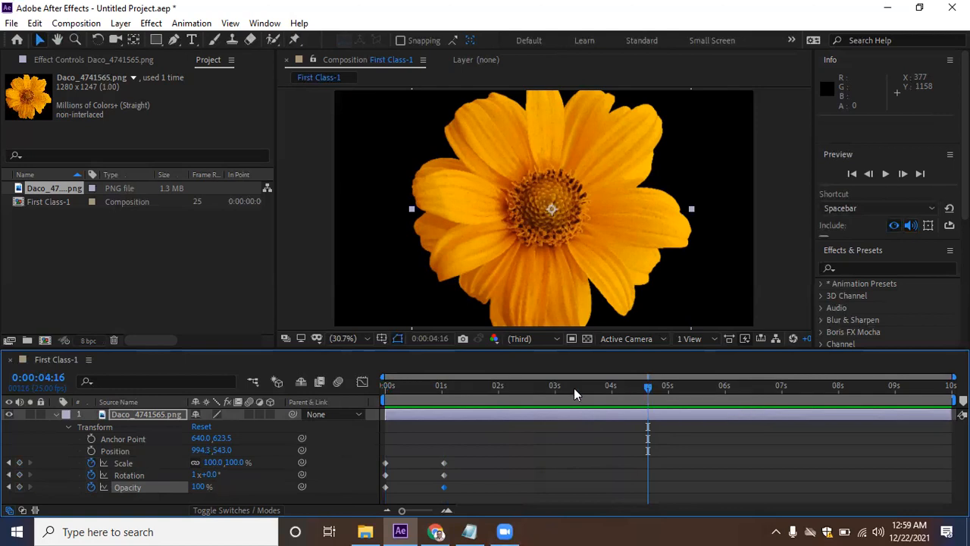
pyautogui.moveTo(574, 388); pyautogui.dragTo(320, 402)
pyautogui.press('space')
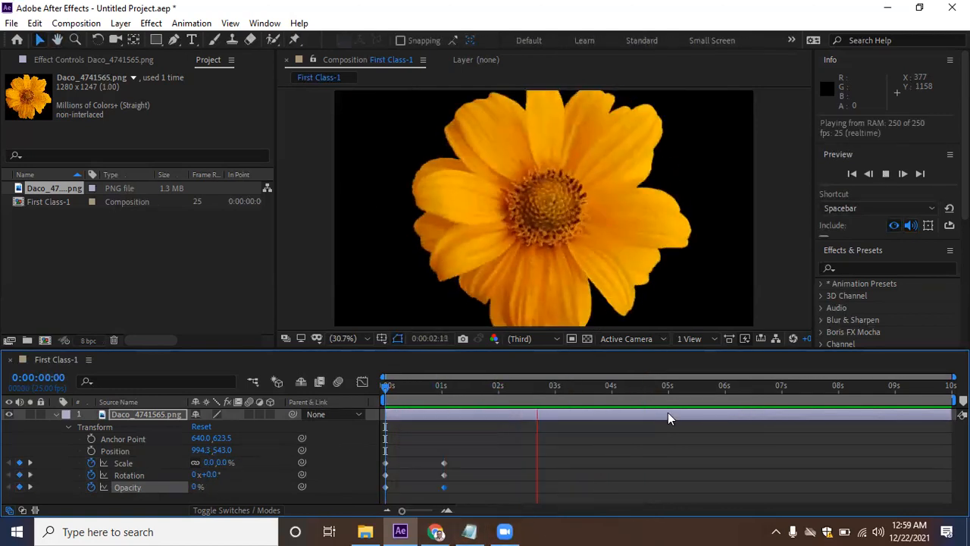
pyautogui.press('space')
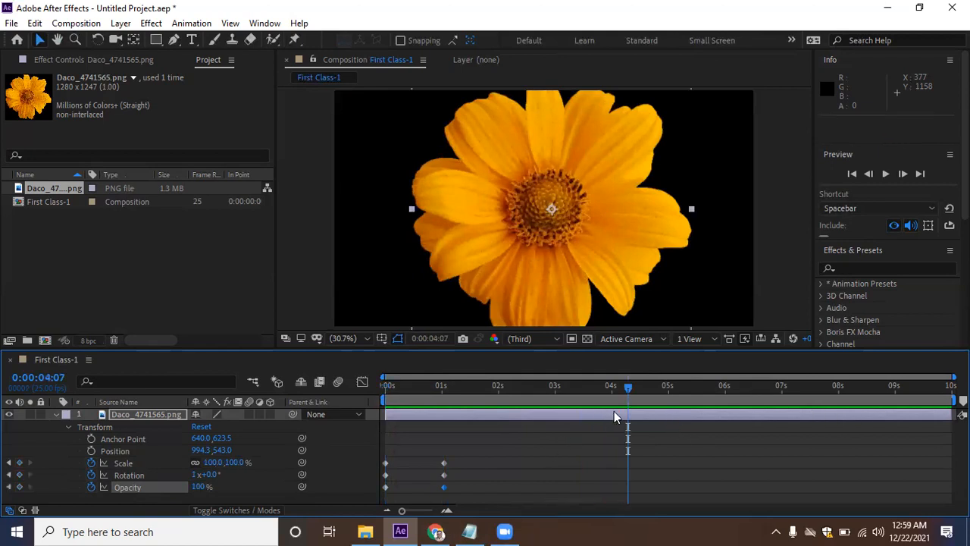
pyautogui.moveTo(625, 389); pyautogui.dragTo(410, 394)
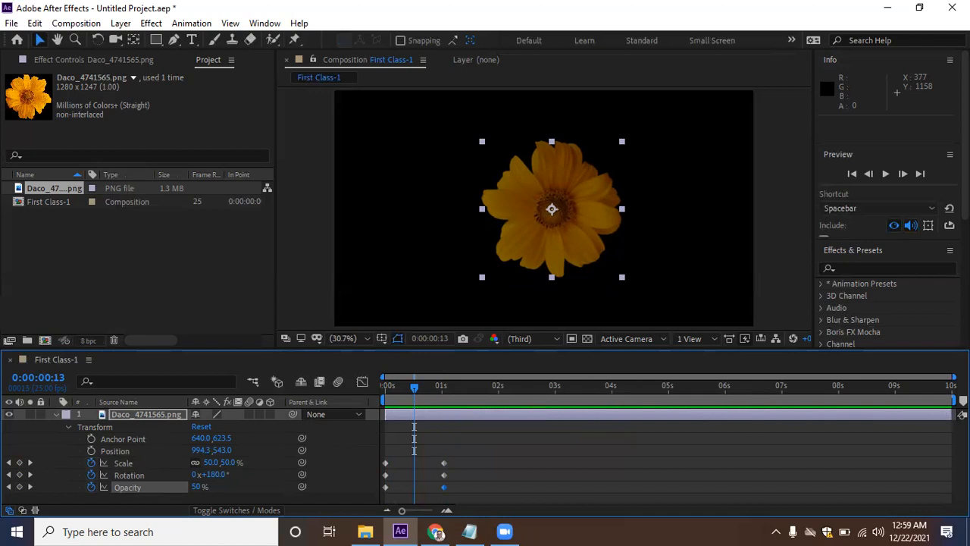
# Shorten the work area to end just after the 0:00:01:01 keyframes, and preview the looping animation within it
pyautogui.moveTo(952, 399); pyautogui.dragTo(453, 413)
pyautogui.moveTo(415, 388); pyautogui.dragTo(374, 393)
pyautogui.press('space')
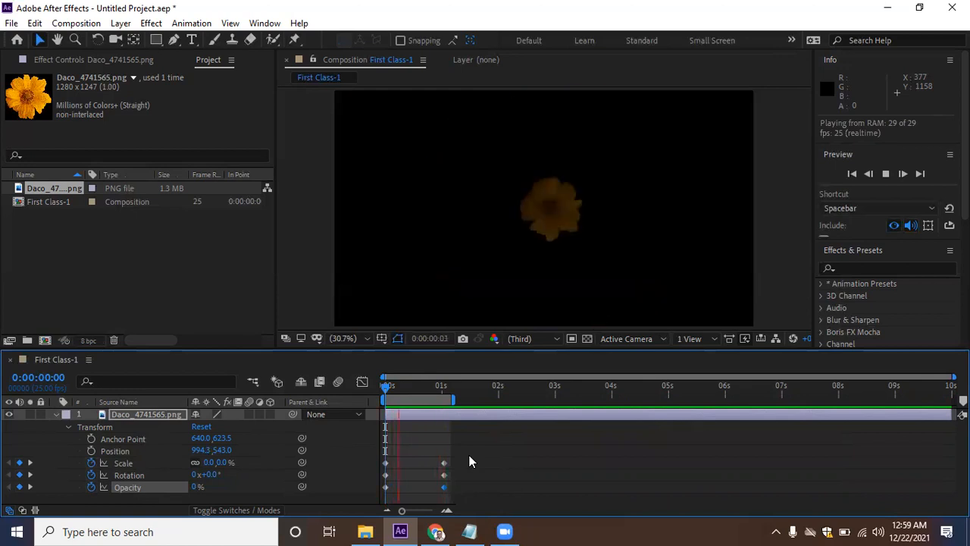
pyautogui.press('space')
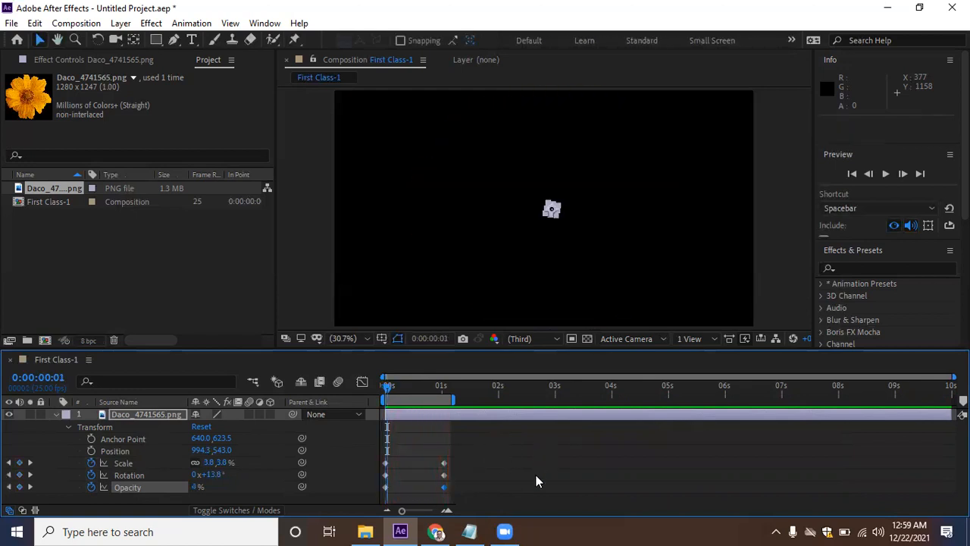
pyautogui.press('space')
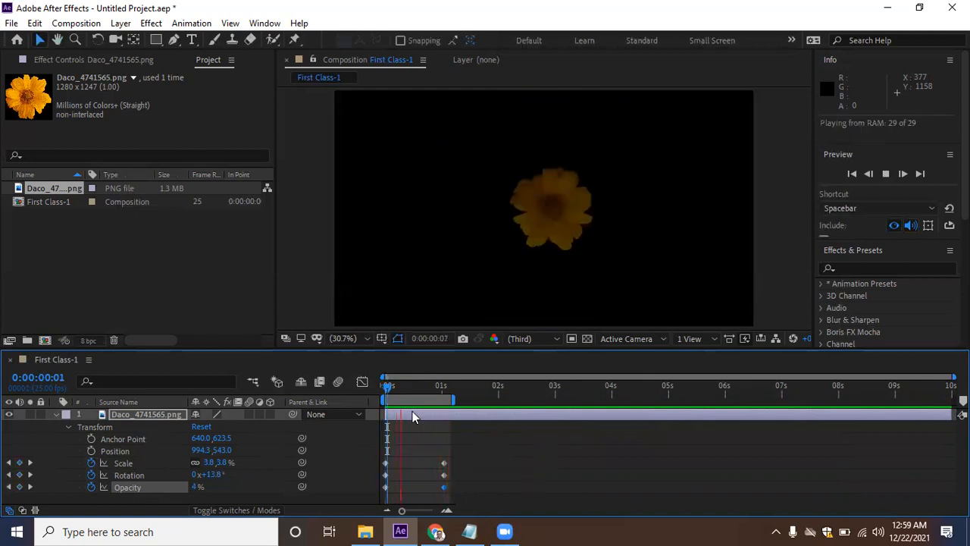
pyautogui.press('space')
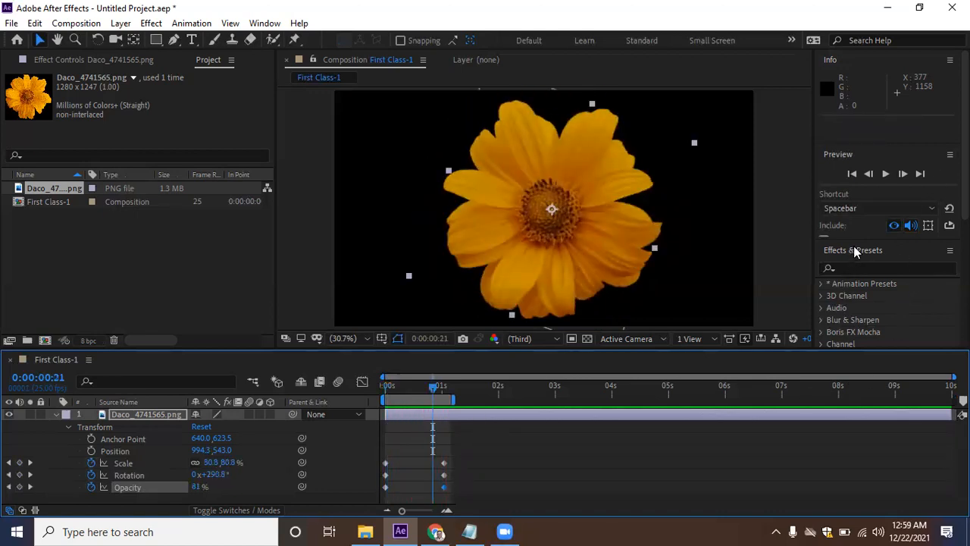
# Reveal more of the preview settings, and try playing the animation from the beginning once instead of looping
pyautogui.moveTo(851, 237); pyautogui.dragTo(851, 279)
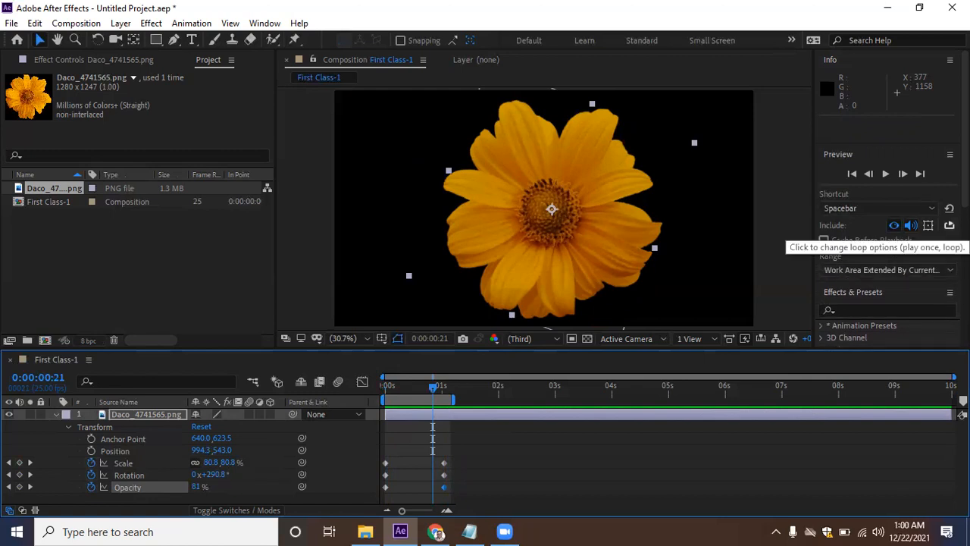
pyautogui.click(949, 225)
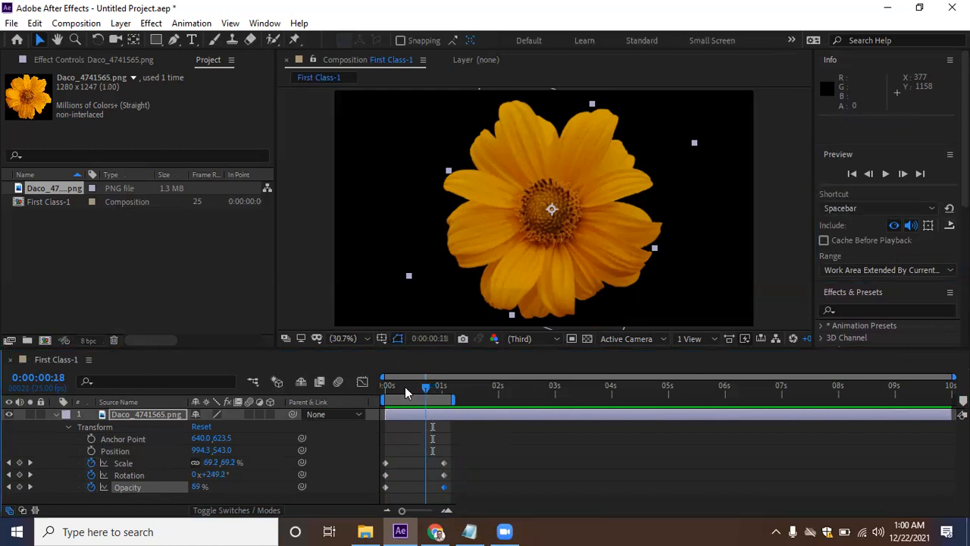
pyautogui.press('space')
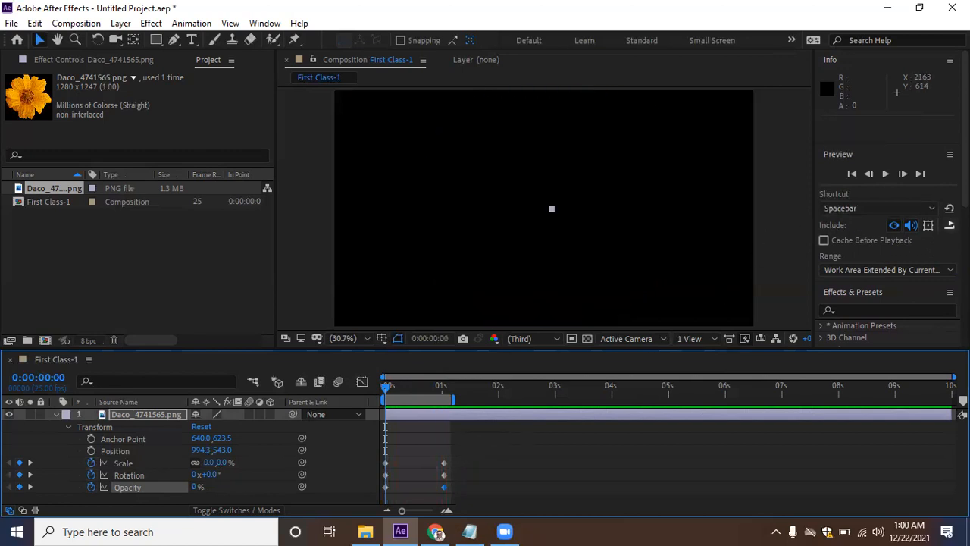
# Preview the shortened work area with looping playback and return to 0:00:00:00
pyautogui.press('space')
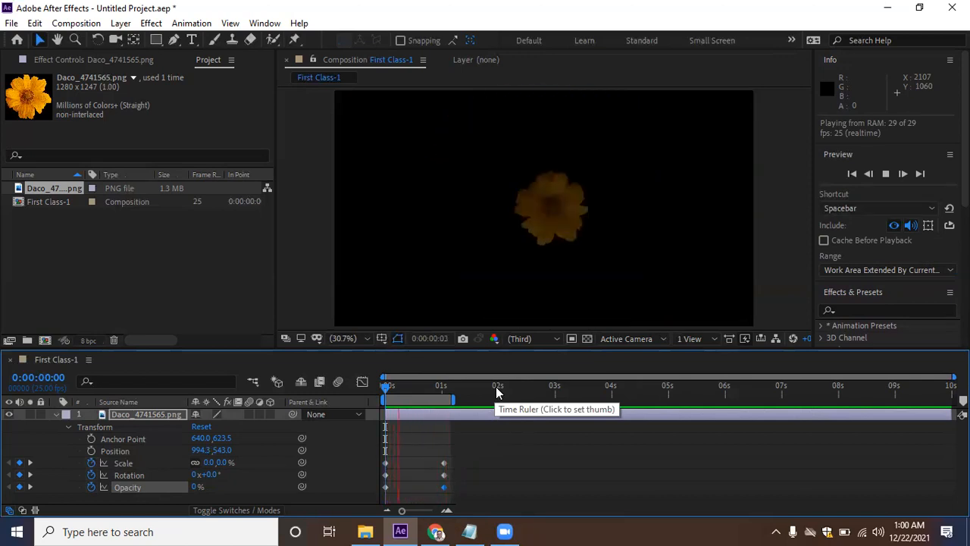
pyautogui.press('space')
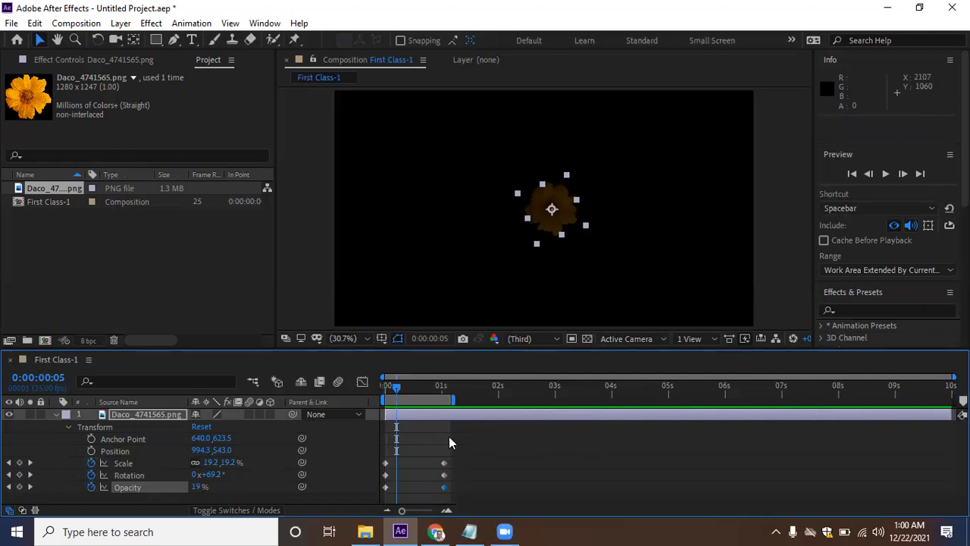
pyautogui.moveTo(398, 389)
pyautogui.mouseDown()
pyautogui.moveTo(444, 391)
pyautogui.moveTo(386, 393)
pyautogui.mouseUp()
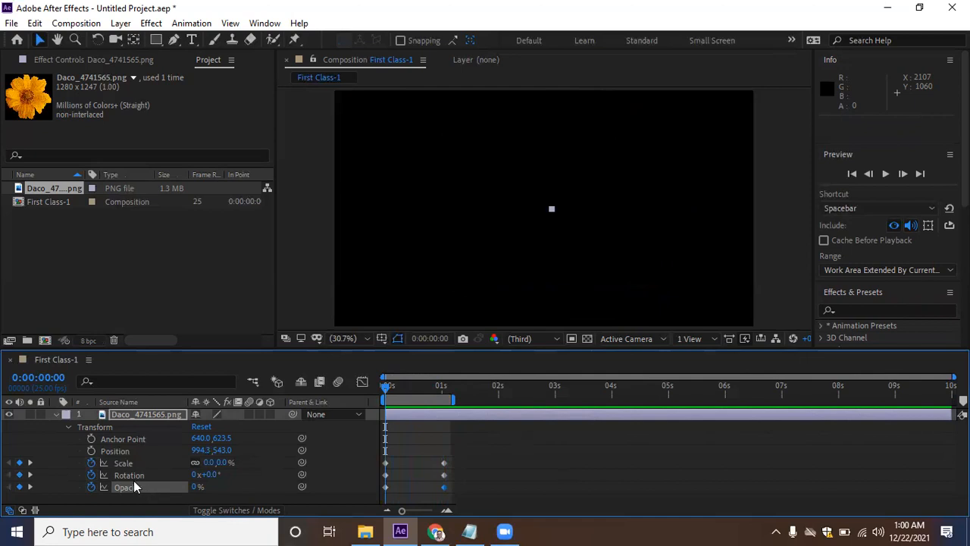
# Keyframe the flower's Position off-frame at about -173.5, 582 at 0:00:00:00 and near the centre at about 1010.6, 578.8 at 0:00:01:01
pyautogui.click(92, 452)
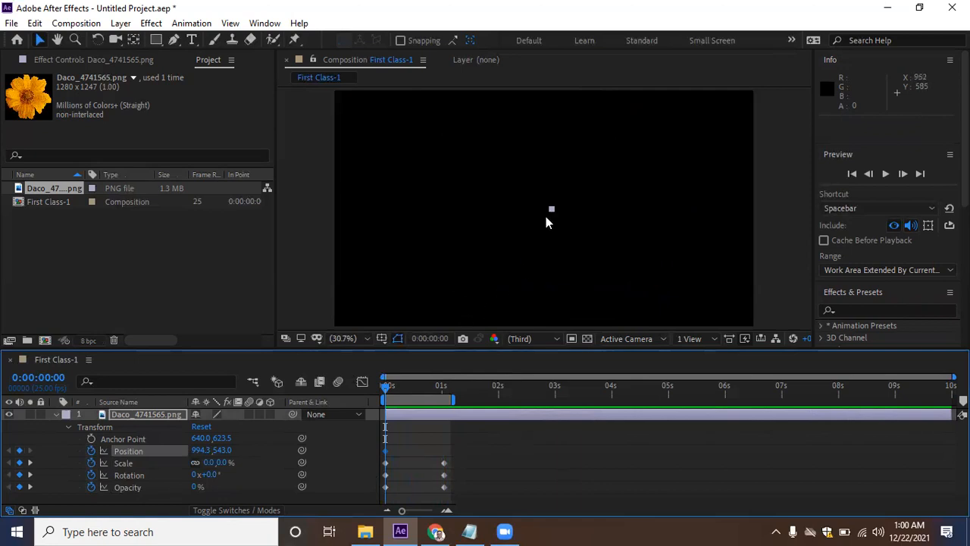
pyautogui.moveTo(551, 212); pyautogui.dragTo(297, 218)
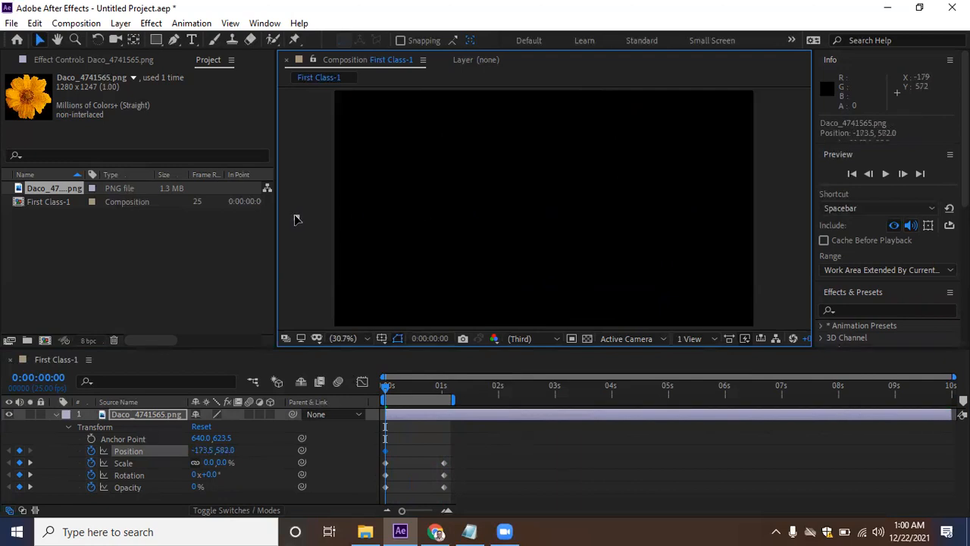
pyautogui.moveTo(388, 387); pyautogui.dragTo(394, 387)
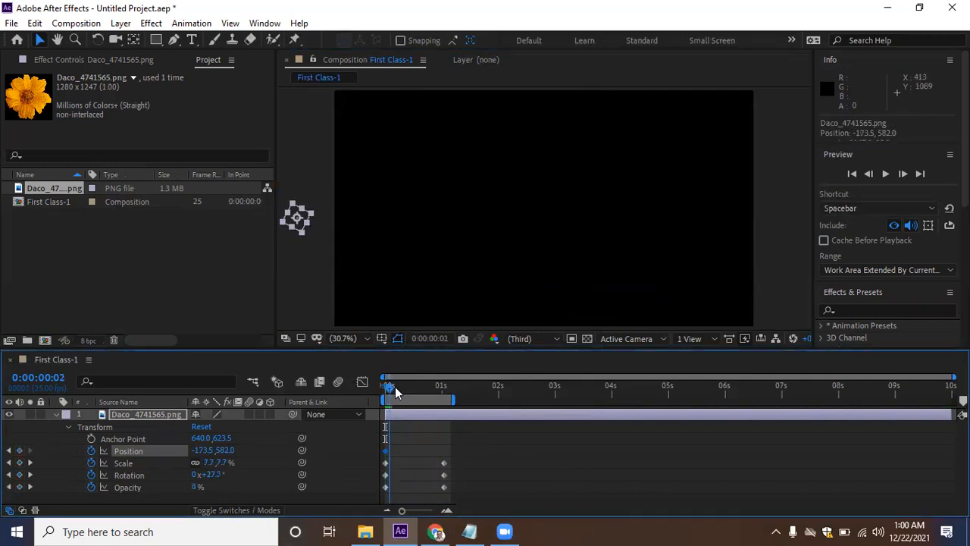
pyautogui.click(30, 462)
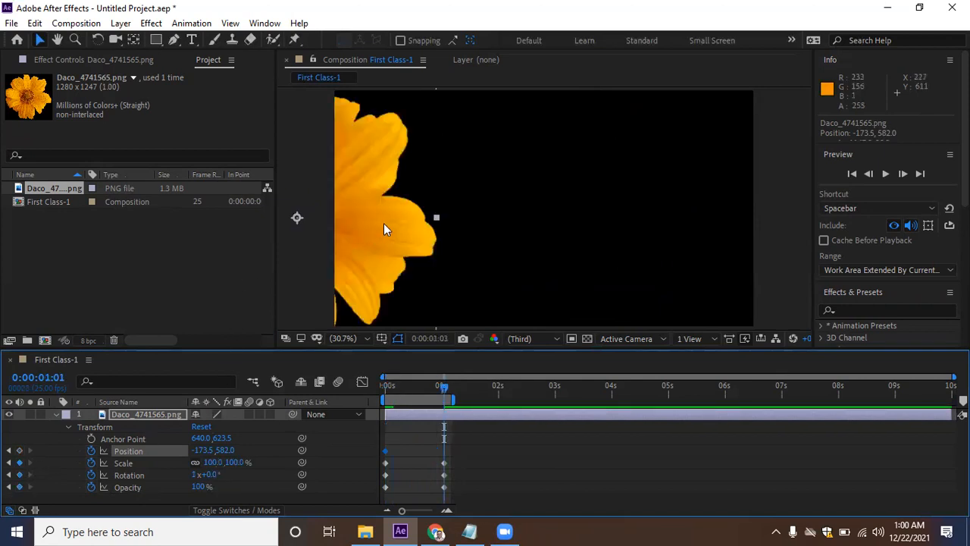
pyautogui.moveTo(384, 223); pyautogui.dragTo(646, 221)
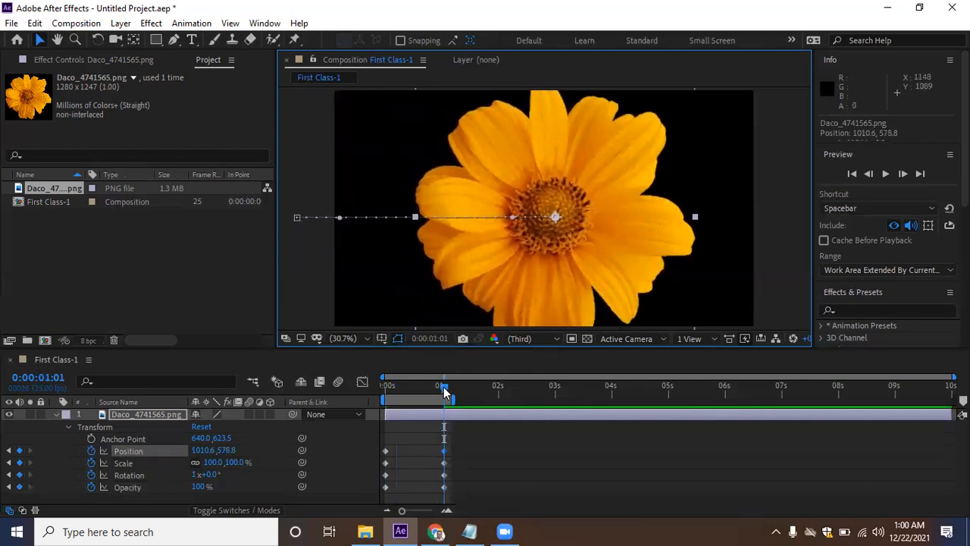
# Preview the flower's slide-in with all four properties animated, and collapse the layer's Transform properties at 0:00:01:02
pyautogui.press('space')
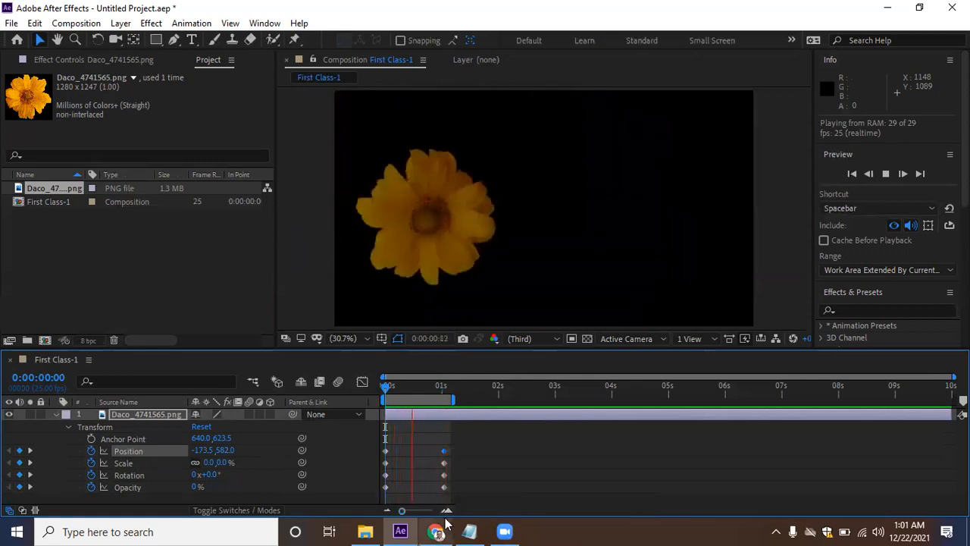
pyautogui.press('space')
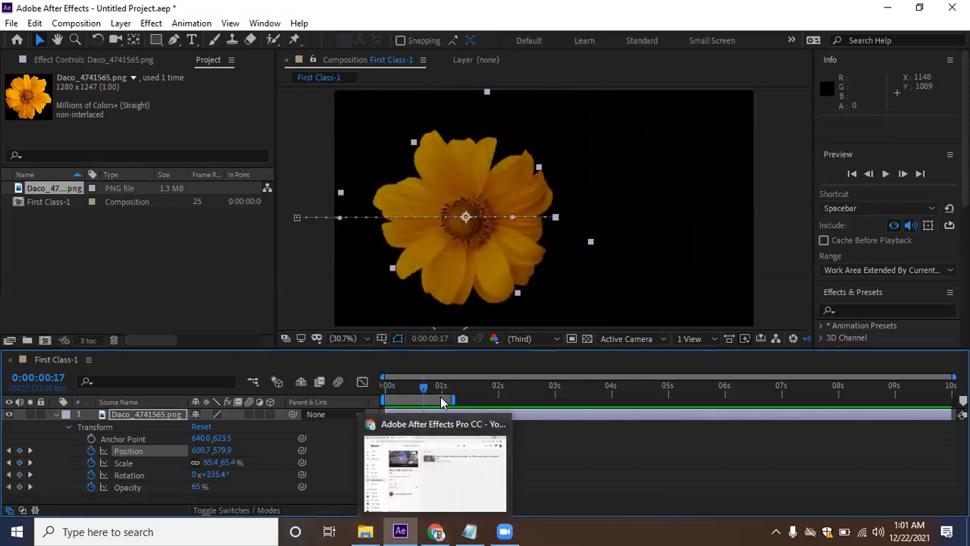
pyautogui.moveTo(424, 391); pyautogui.dragTo(446, 407)
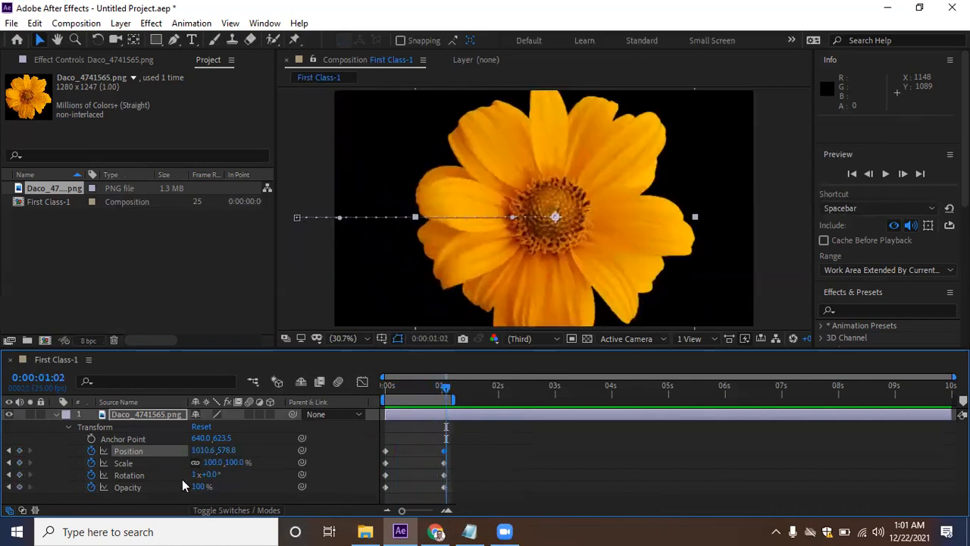
pyautogui.click(68, 427)
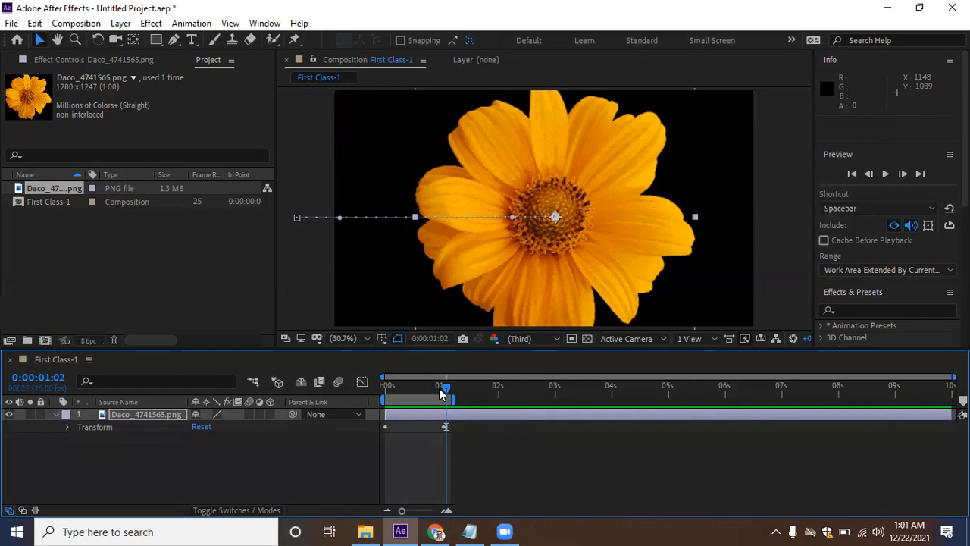
# Isolate the flower layer's Scale and Rotation properties one at a time, and go to the composition's last frame with the layer deselected
pyautogui.moveTo(444, 388); pyautogui.dragTo(381, 397)
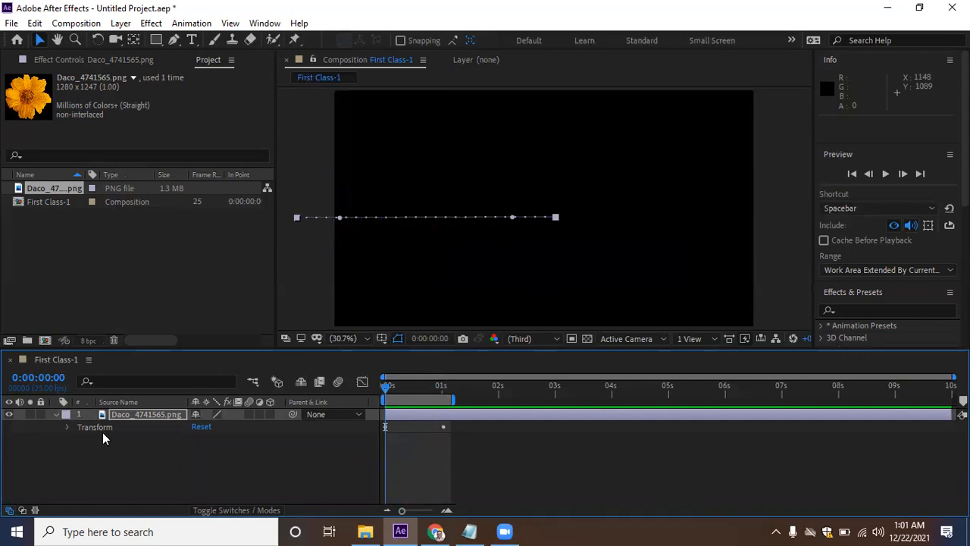
pyautogui.press('s')
pyautogui.press('s')
pyautogui.press('r')
pyautogui.press('r')
pyautogui.press('End')
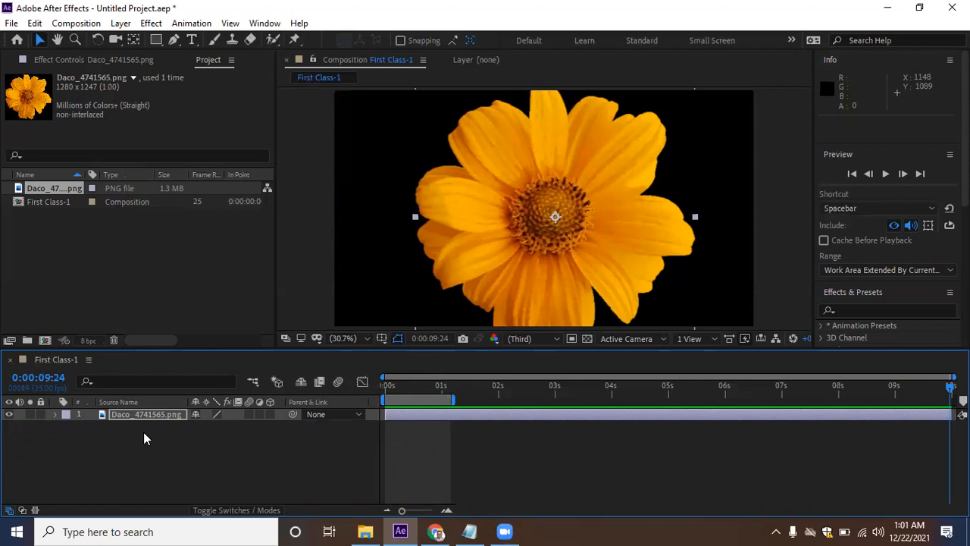
pyautogui.click(263, 444)
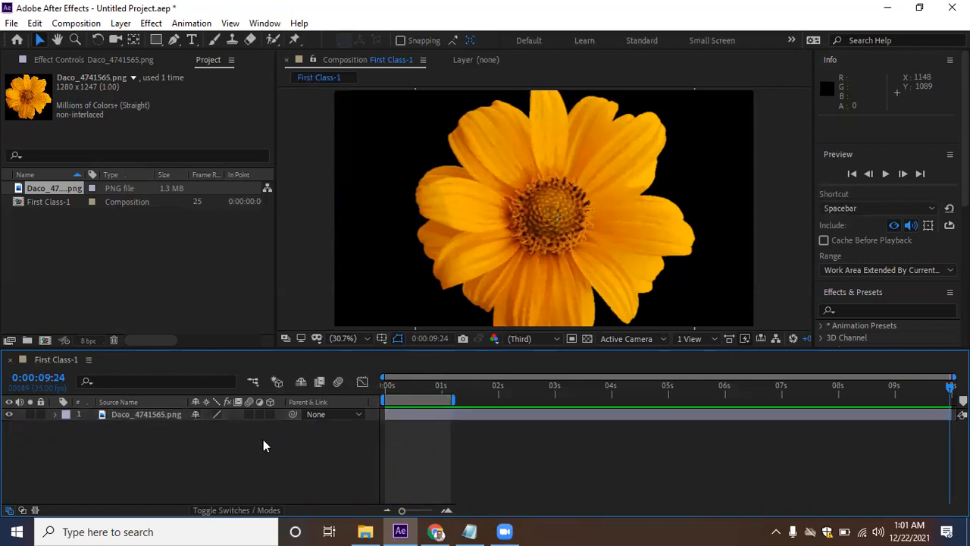
# Reveal the flower layer's Opacity, Scale, Position and Rotation properties together in the timeline
pyautogui.press('t')
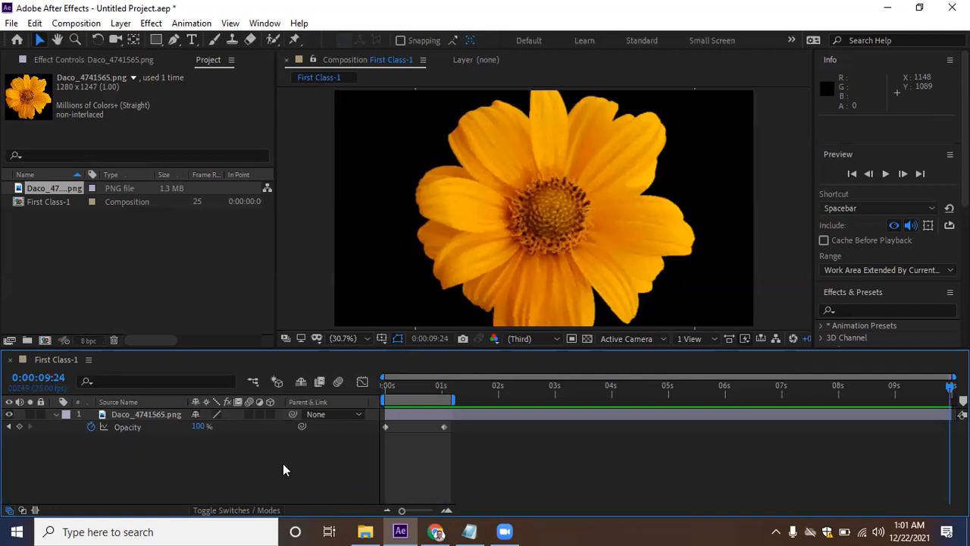
pyautogui.hotkey('shift', 's')
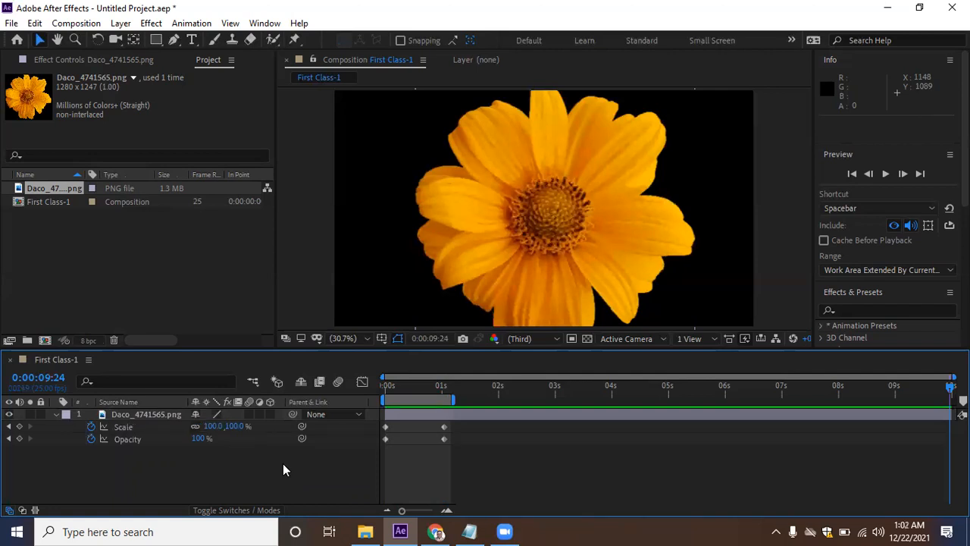
pyautogui.hotkey('shift', 'p')
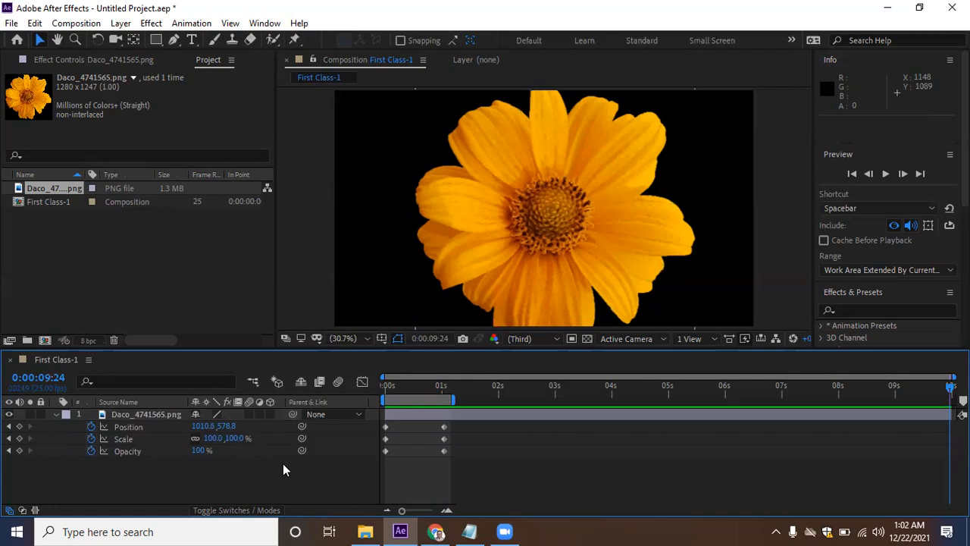
pyautogui.hotkey('shift', 'r')
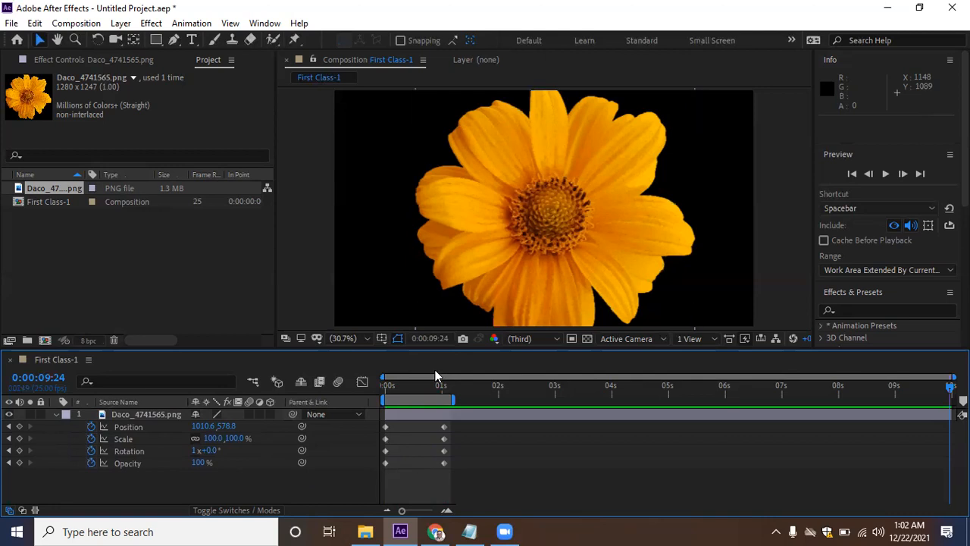
# Preview the combined flower animation, and play it again from 0:00:00:00
pyautogui.press('space')
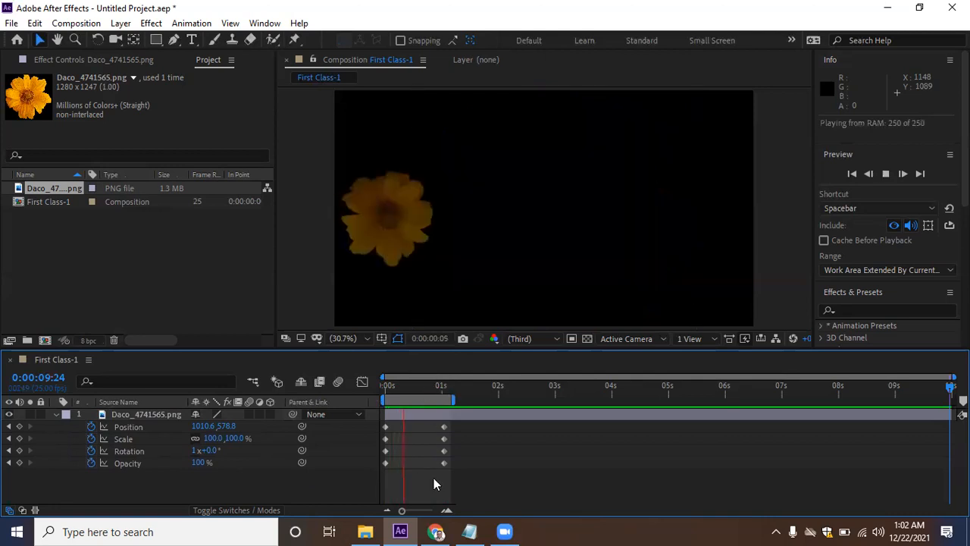
pyautogui.press('space')
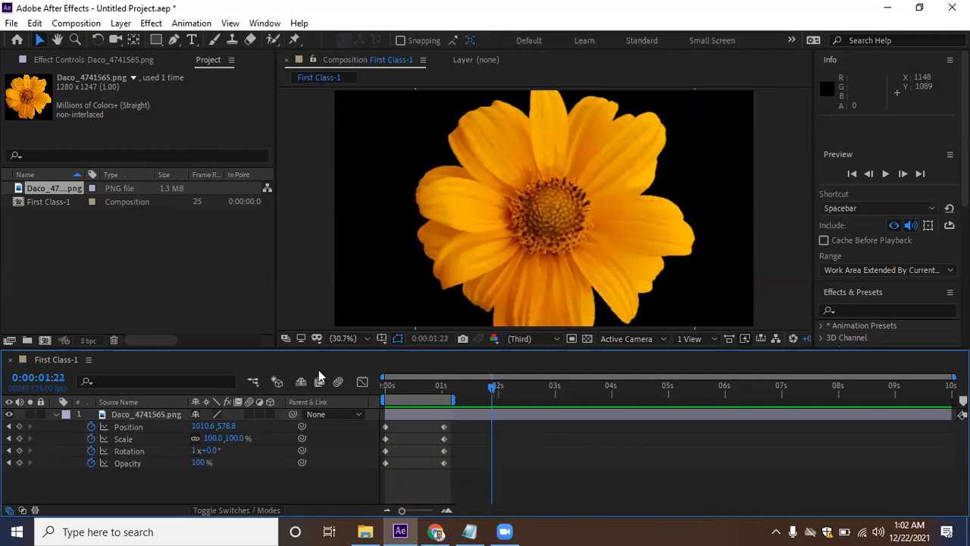
pyautogui.press('Home')
pyautogui.press('space')
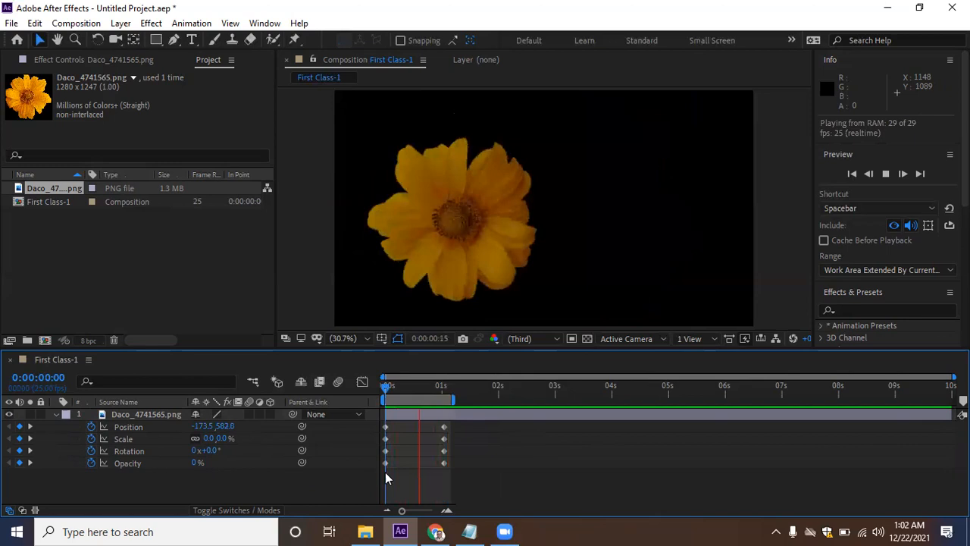
pyautogui.press('space')
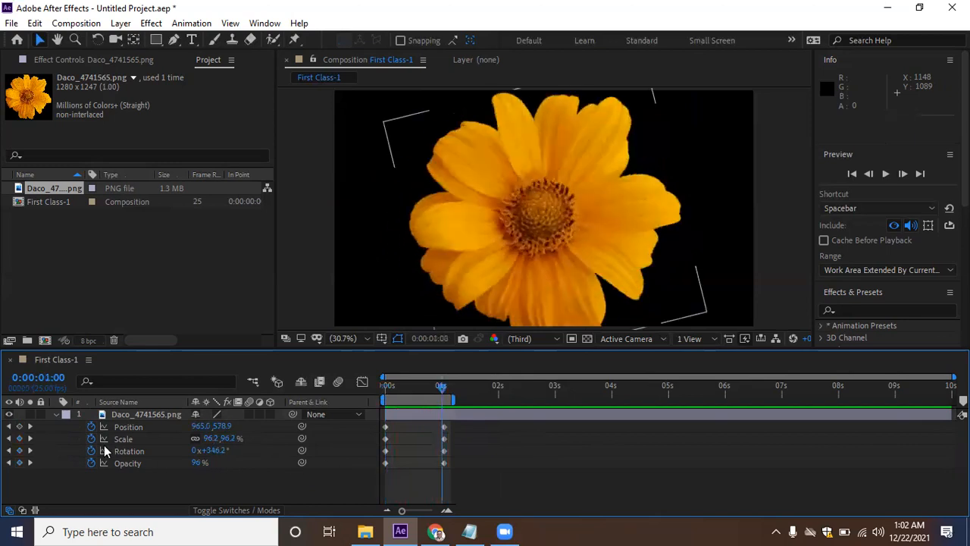
# Collapse all of the flower layer's properties and return to 0:00:00:00
pyautogui.click(56, 414)
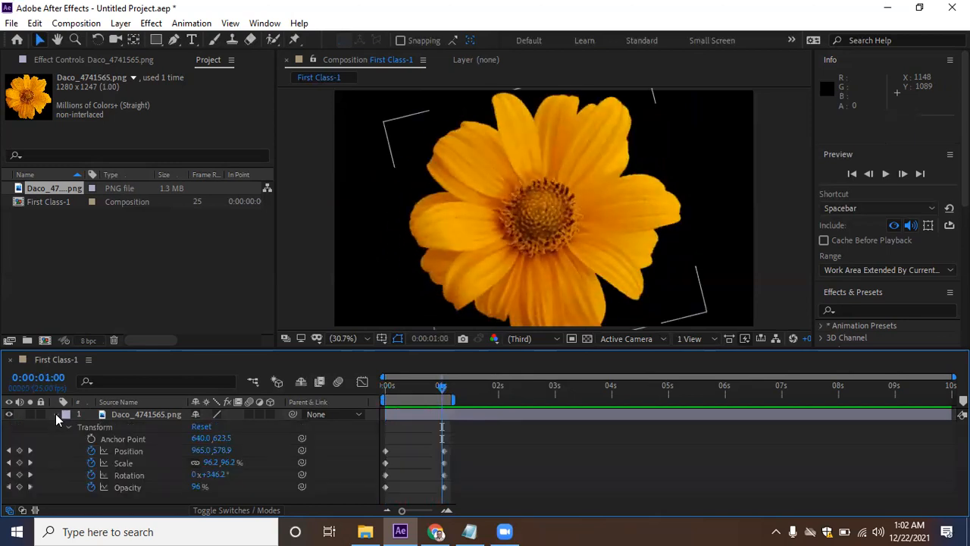
pyautogui.click(55, 414)
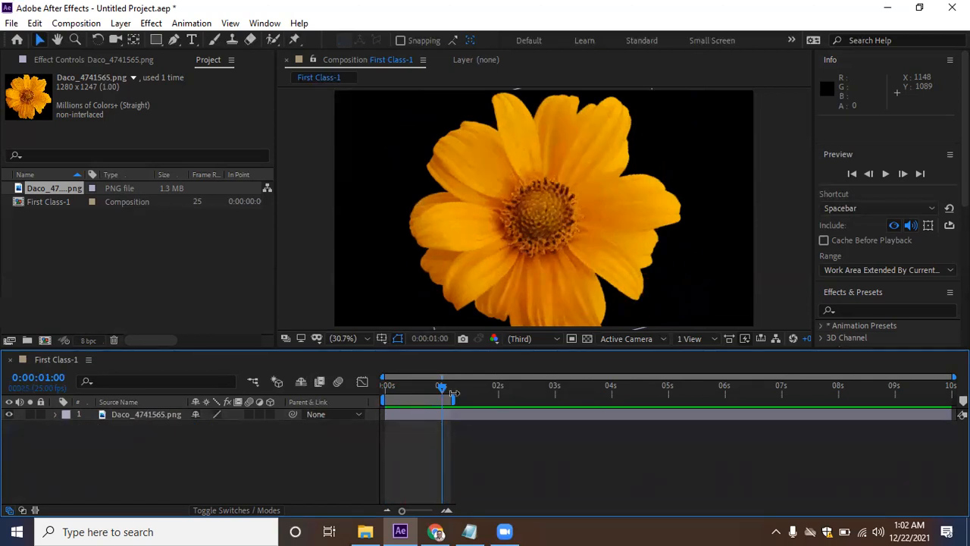
pyautogui.moveTo(437, 390)
pyautogui.mouseDown()
pyautogui.moveTo(392, 381)
pyautogui.moveTo(440, 386)
pyautogui.mouseUp()
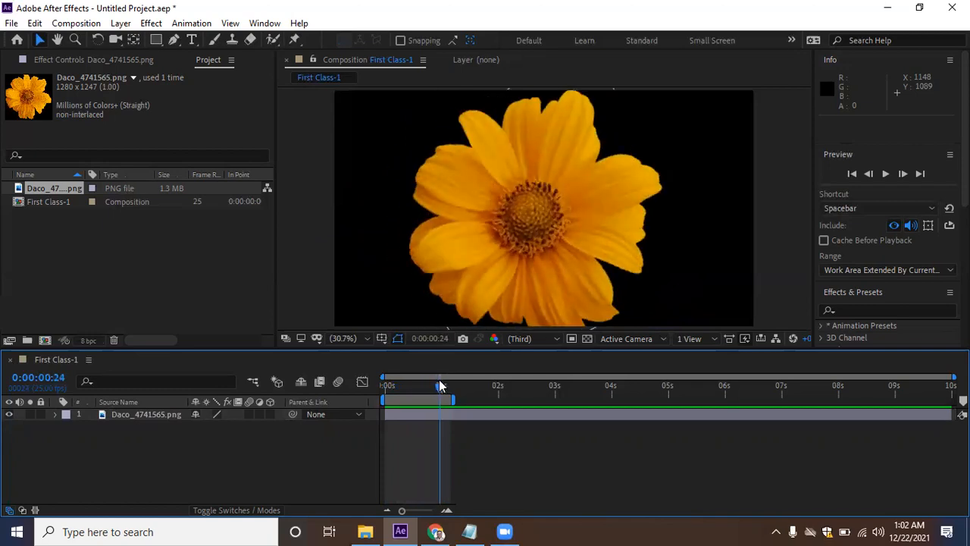
pyautogui.moveTo(439, 385); pyautogui.dragTo(377, 386)
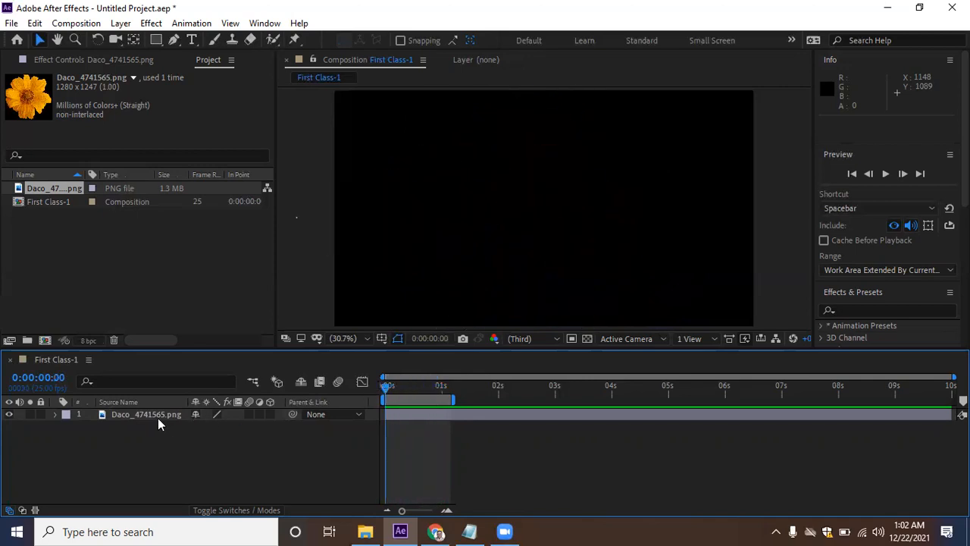
# Import Daco_4188655.png from Downloads and add it to the First Class-1 timeline beneath the Daco_4741565.png layer
pyautogui.rightClick(117, 251)
pyautogui.moveTo(169, 325)
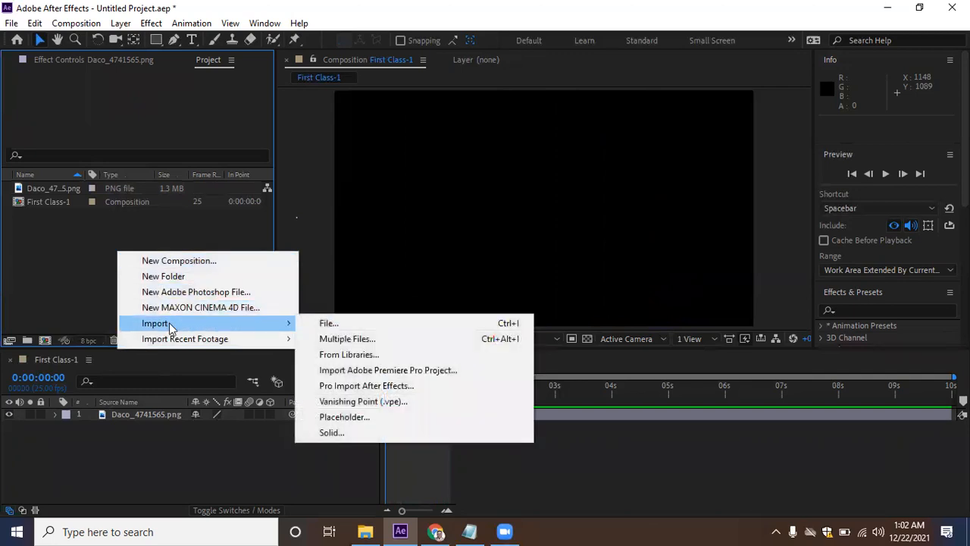
pyautogui.click(64, 272)
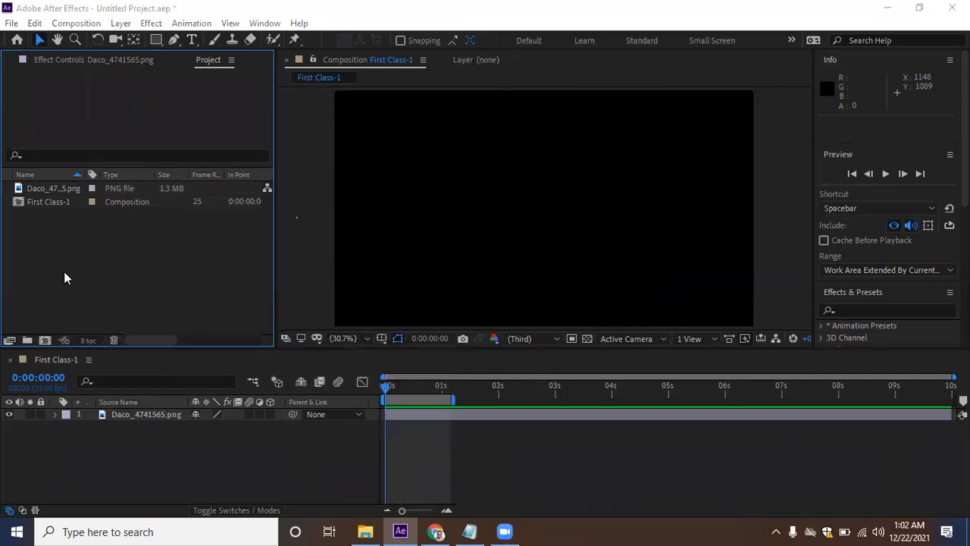
pyautogui.doubleClick(136, 269)
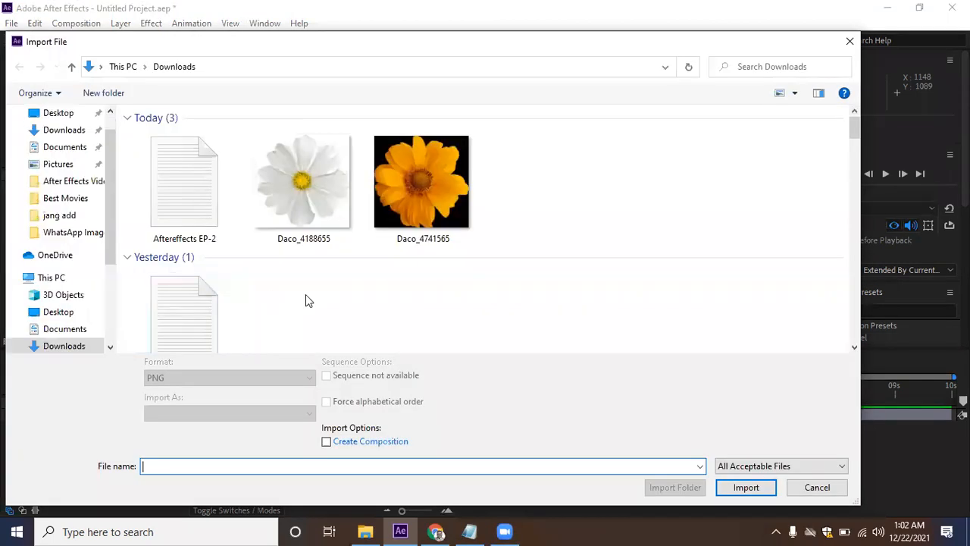
pyautogui.doubleClick(287, 197)
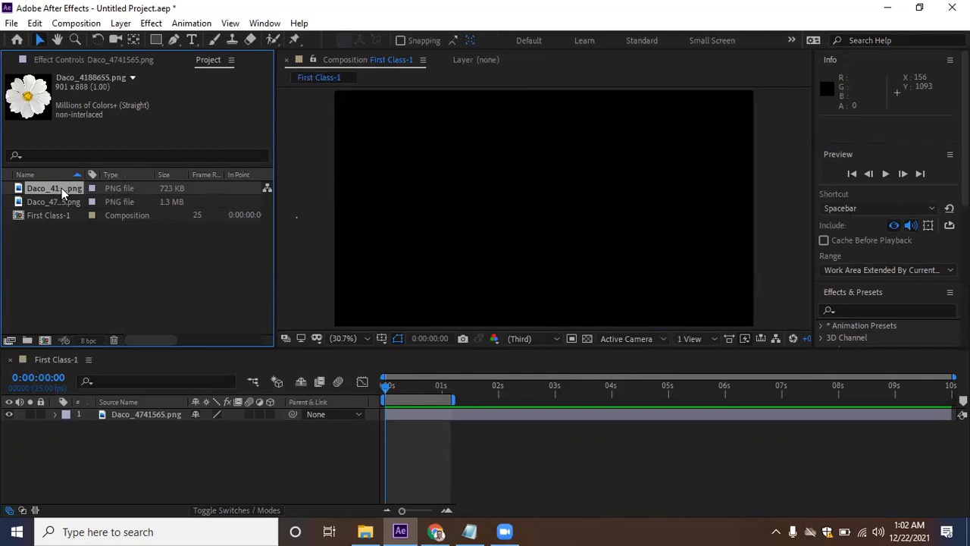
pyautogui.moveTo(62, 188); pyautogui.dragTo(152, 438)
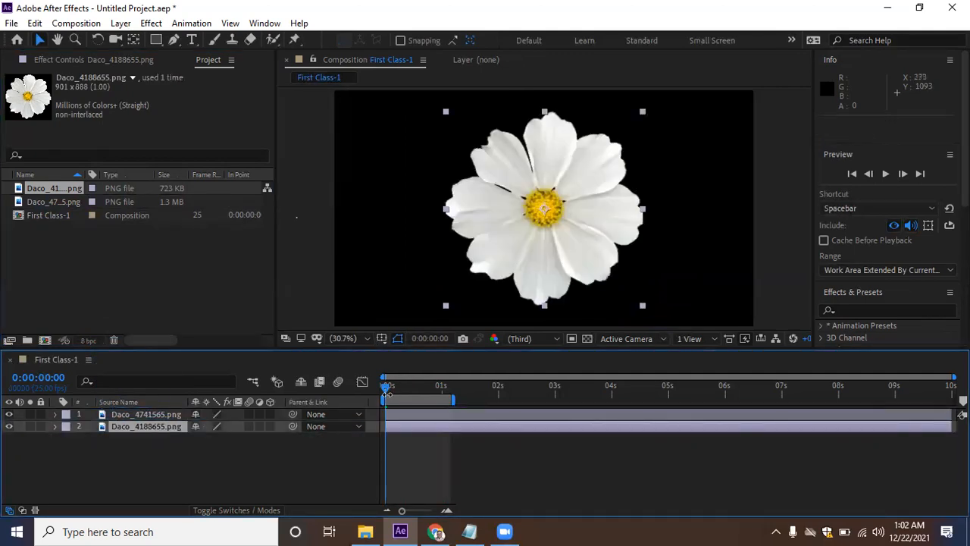
# Move the Daco_4188655.png layer above Daco_4741565.png, and scrub to 0:00:00:09 to check the overlap
pyautogui.moveTo(386, 391)
pyautogui.mouseDown()
pyautogui.moveTo(449, 413)
pyautogui.moveTo(393, 400)
pyautogui.mouseUp()
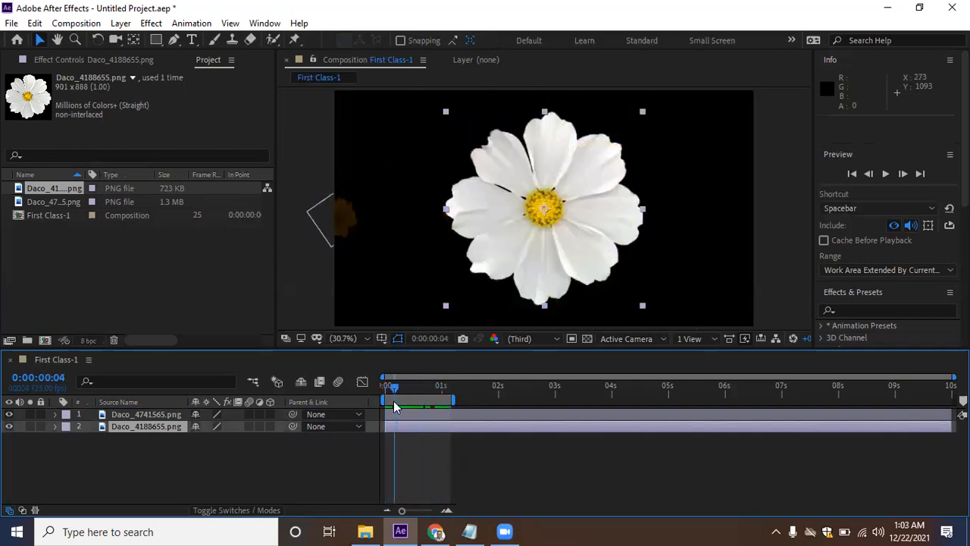
pyautogui.click(159, 427)
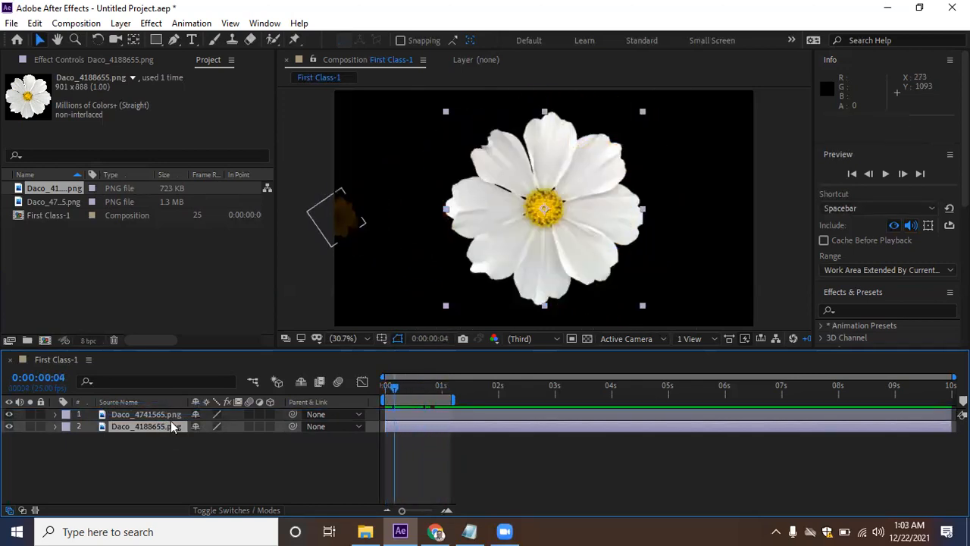
pyautogui.moveTo(167, 424); pyautogui.dragTo(162, 411)
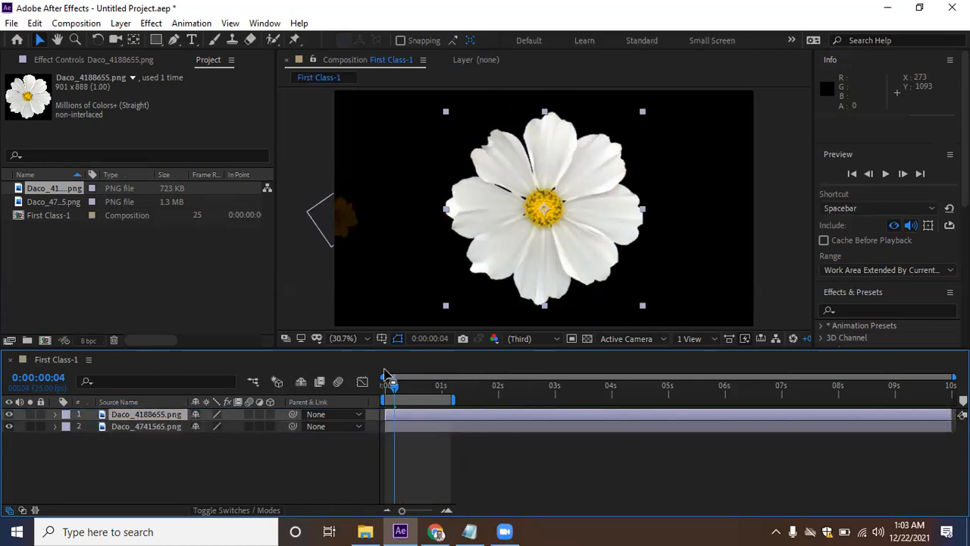
pyautogui.moveTo(389, 388)
pyautogui.mouseDown()
pyautogui.moveTo(455, 392)
pyautogui.moveTo(369, 386)
pyautogui.moveTo(454, 388)
pyautogui.moveTo(405, 387)
pyautogui.mouseUp()
# Switch the Daco_4741565.png layer's visibility off and on, and lock the layer
pyautogui.click(162, 427)
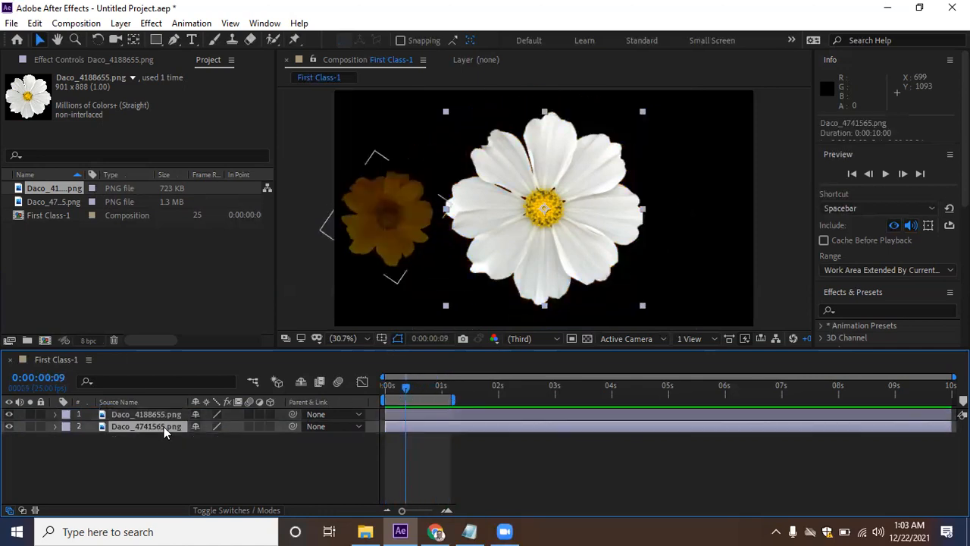
pyautogui.click(9, 427)
pyautogui.click(9, 427)
pyautogui.click(9, 427)
pyautogui.click(9, 427)
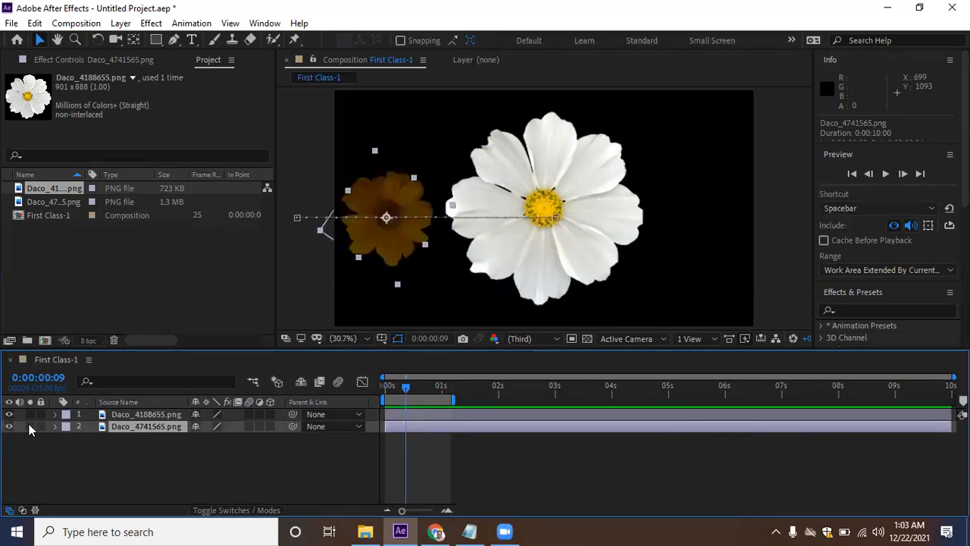
pyautogui.click(40, 426)
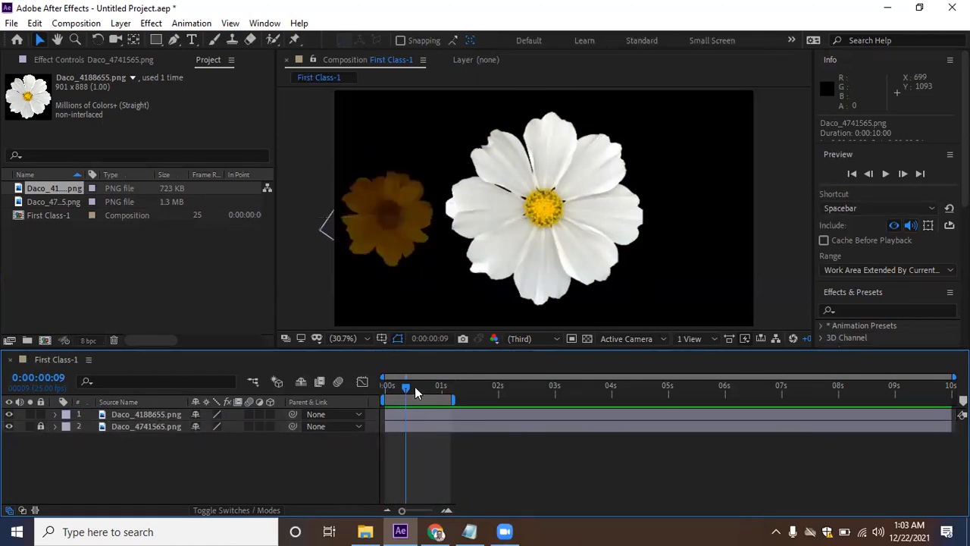
# Scrub to 0:00:01:00 and back to 0:00:00:00 to compare both flowers, and reveal the locked layer's keyframed properties
pyautogui.moveTo(410, 388); pyautogui.dragTo(442, 388)
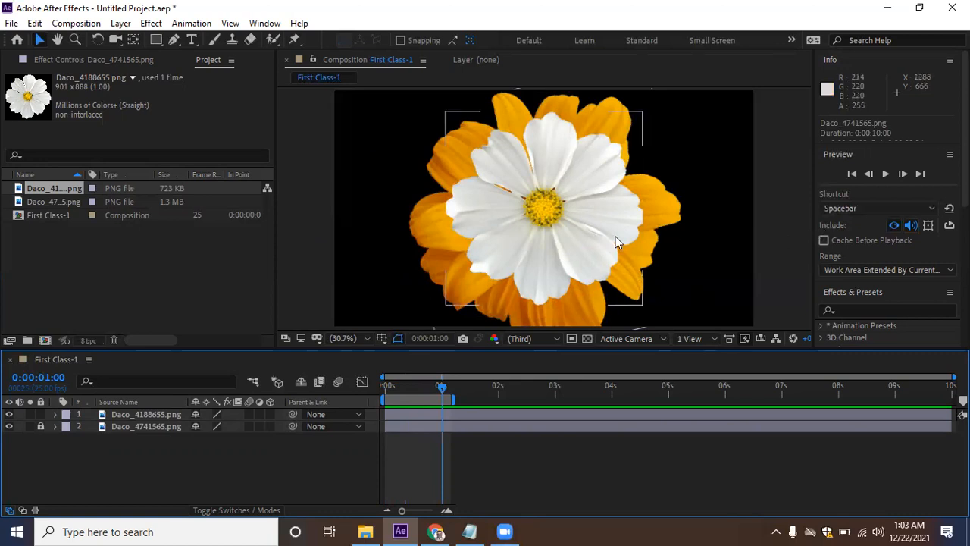
pyautogui.moveTo(444, 384); pyautogui.dragTo(380, 388)
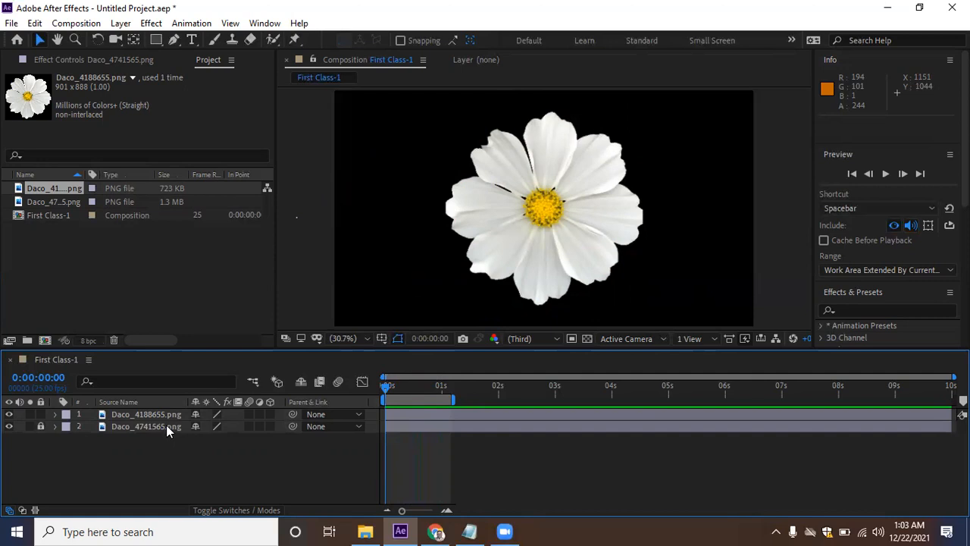
pyautogui.press('u')
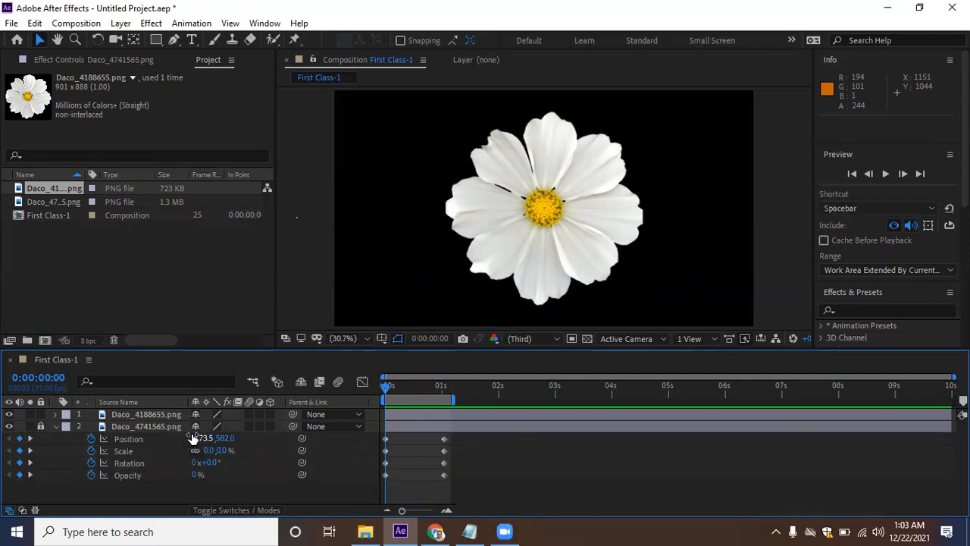
pyautogui.moveTo(386, 386)
pyautogui.mouseDown()
pyautogui.moveTo(422, 388)
pyautogui.moveTo(378, 386)
pyautogui.mouseUp()
# Start a Position keyframe on the Daco_4188655.png layer at 0:00:00:00, and collapse its Transform properties at 0:00:00:18
pyautogui.click(158, 415)
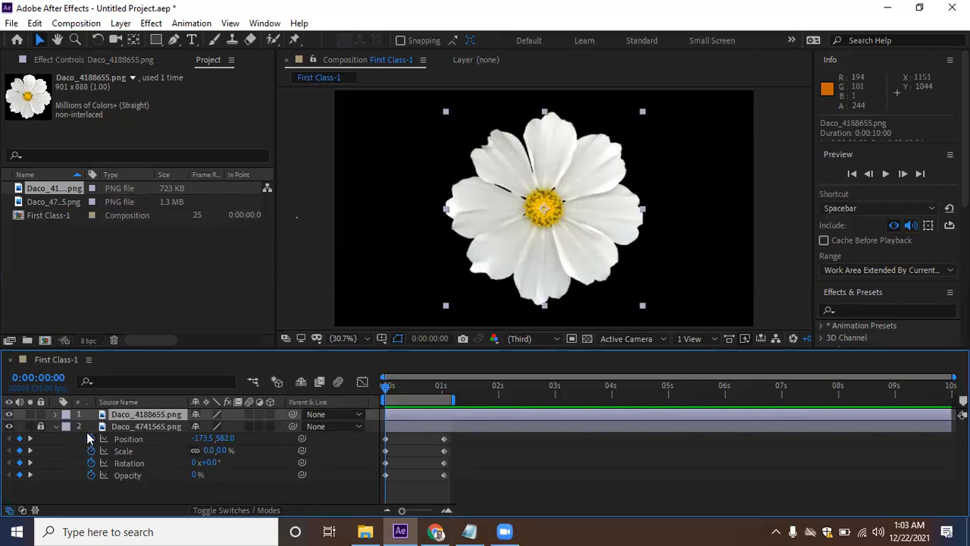
pyautogui.click(55, 415)
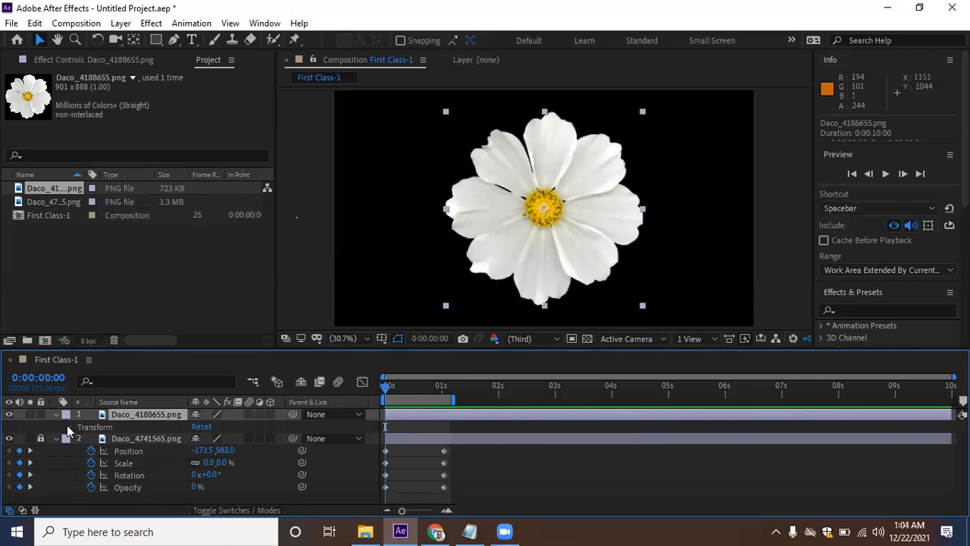
pyautogui.click(69, 428)
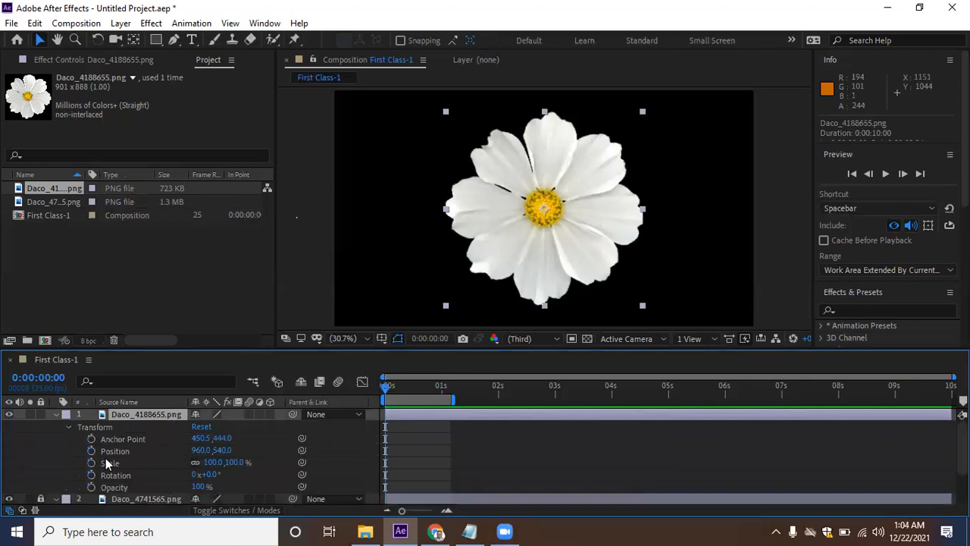
pyautogui.click(90, 453)
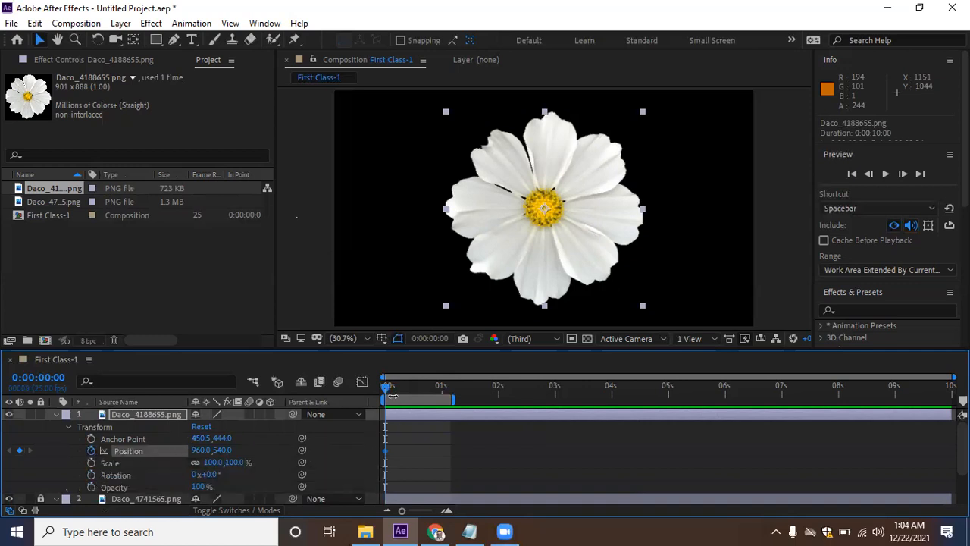
pyautogui.moveTo(386, 392); pyautogui.dragTo(426, 394)
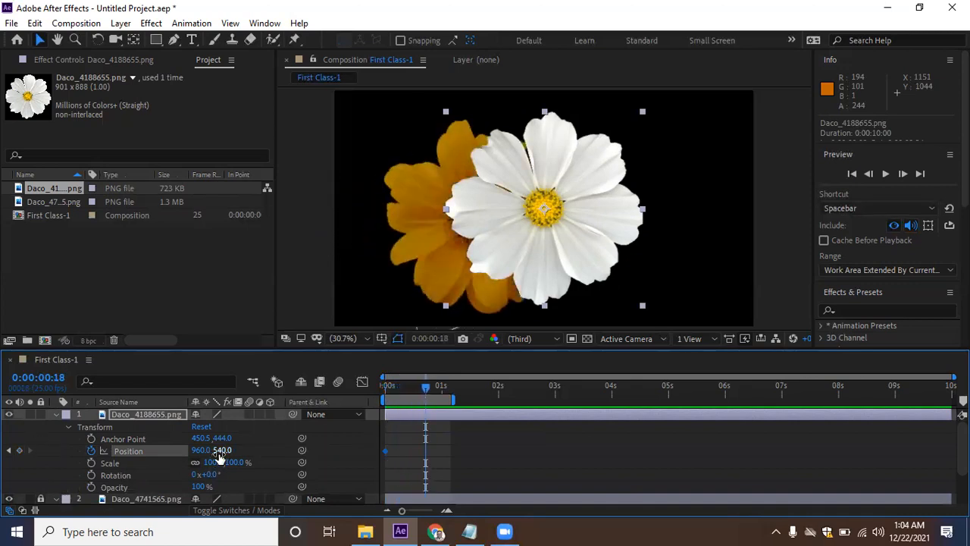
pyautogui.click(70, 426)
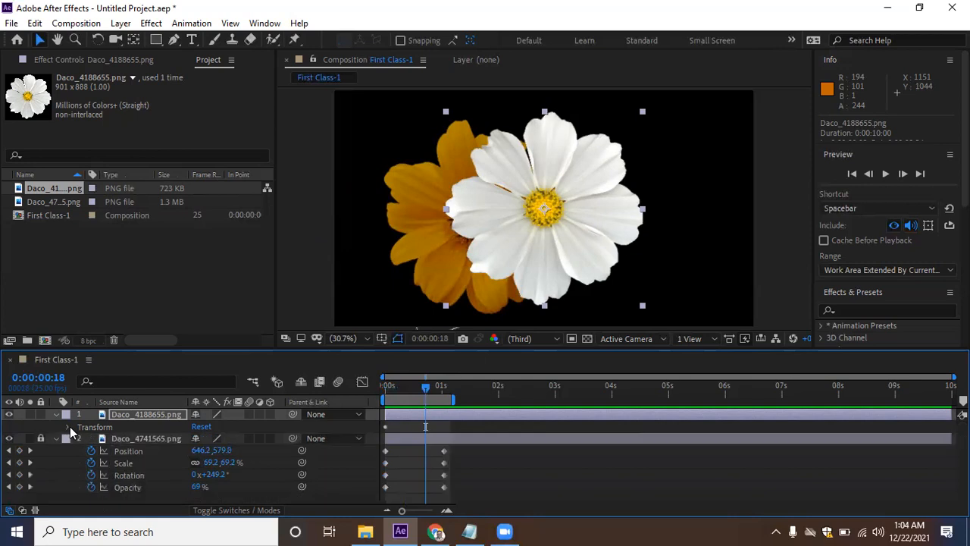
pyautogui.moveTo(425, 391); pyautogui.dragTo(445, 393)
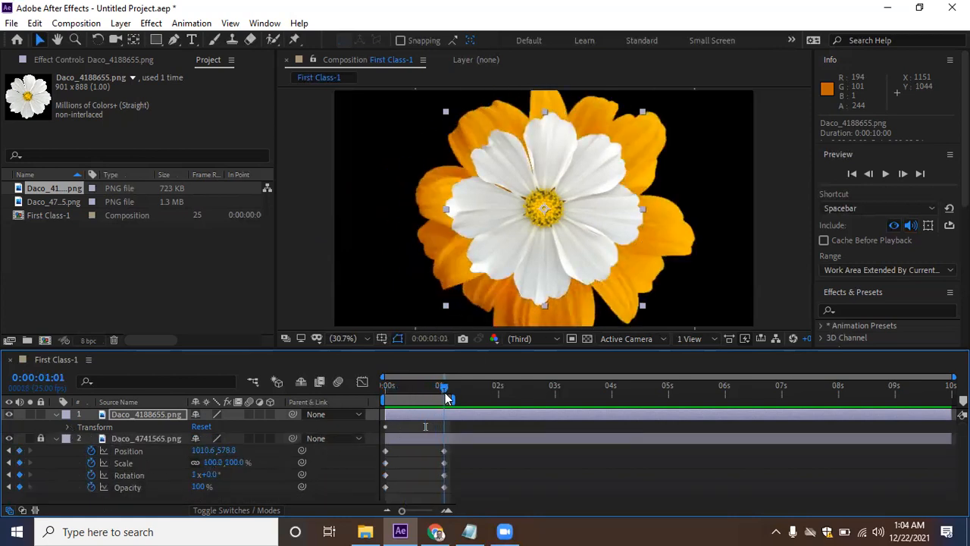
pyautogui.moveTo(551, 256); pyautogui.dragTo(794, 260)
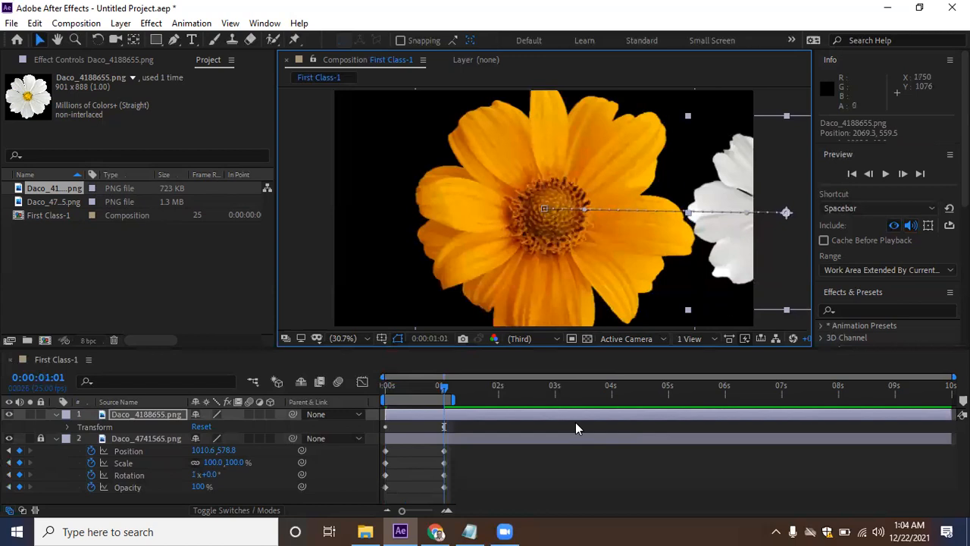
pyautogui.moveTo(443, 388); pyautogui.dragTo(491, 406)
pyautogui.moveTo(732, 193); pyautogui.dragTo(775, 217)
pyautogui.moveTo(491, 390); pyautogui.dragTo(442, 396)
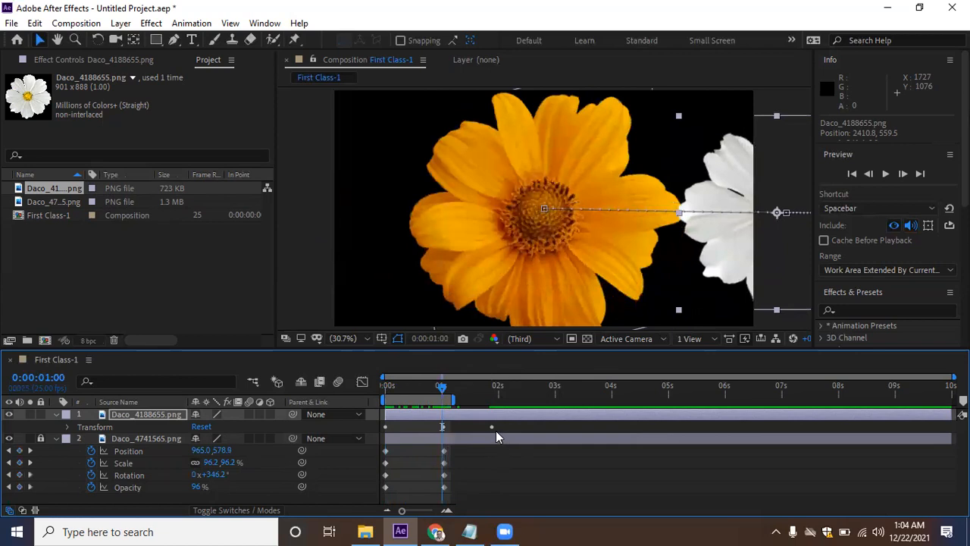
pyautogui.hotkey('ctrl', 'z')
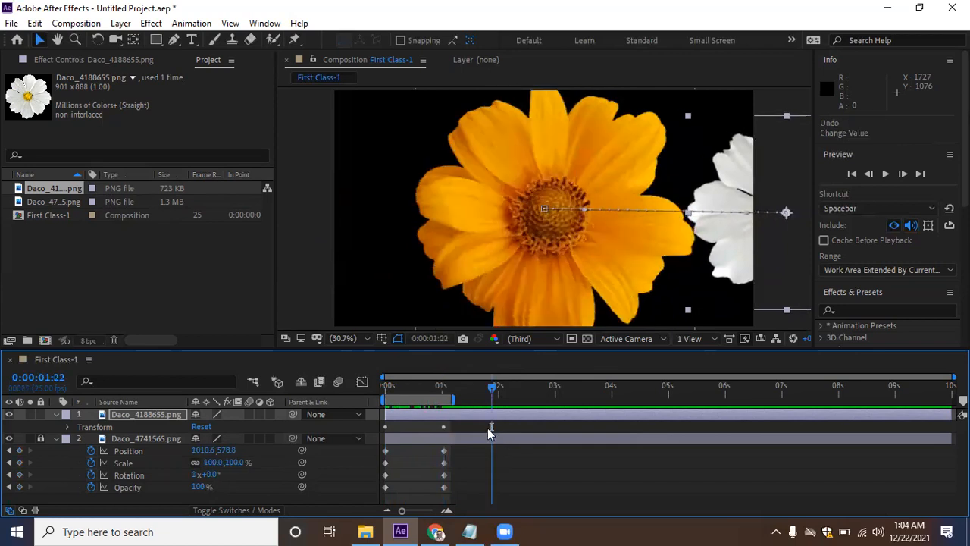
pyautogui.press('j')
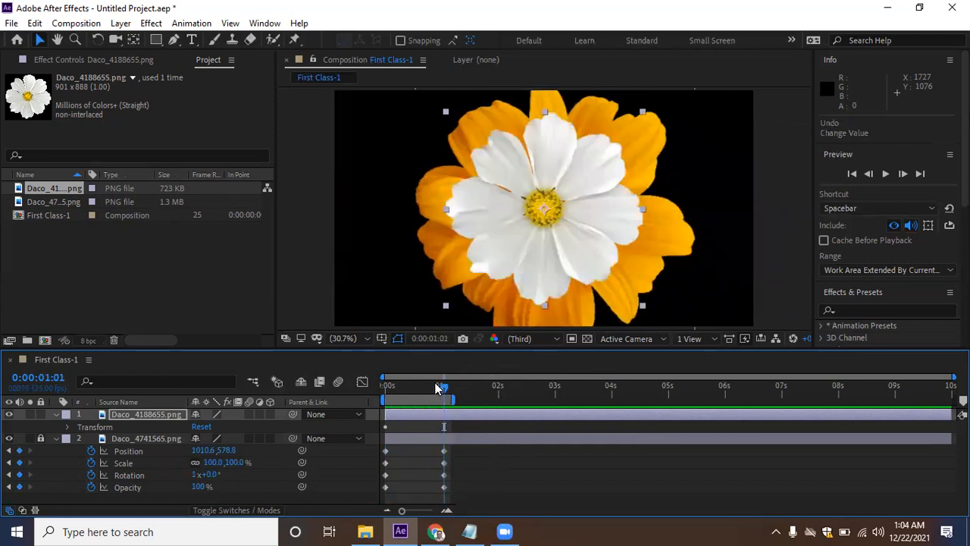
# At 0:00:01:01, move the white flower horizontally out of frame to about 2466, 572, and check the motion from the start
pyautogui.moveTo(437, 385)
pyautogui.mouseDown()
pyautogui.moveTo(367, 385)
pyautogui.moveTo(445, 388)
pyautogui.mouseUp()
pyautogui.moveTo(534, 254); pyautogui.dragTo(875, 268)
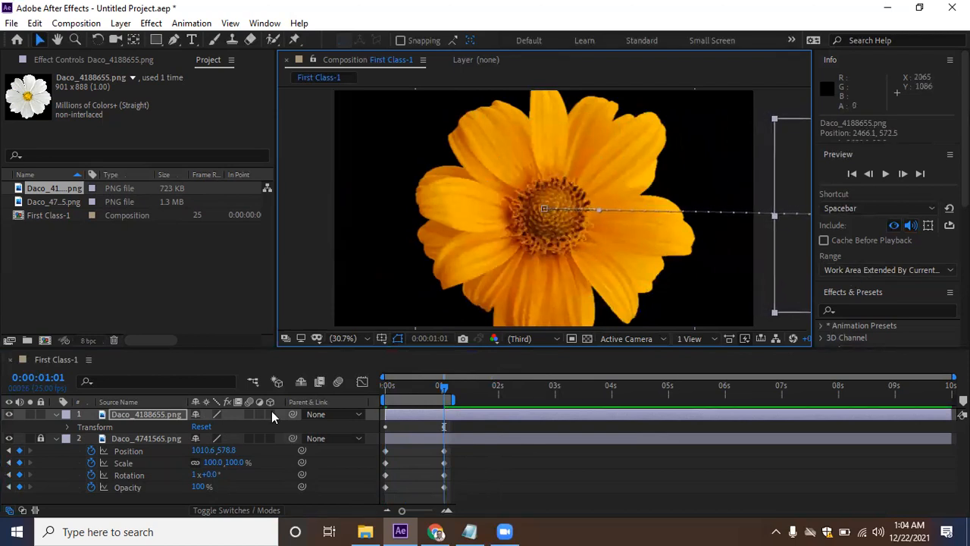
pyautogui.press('space')
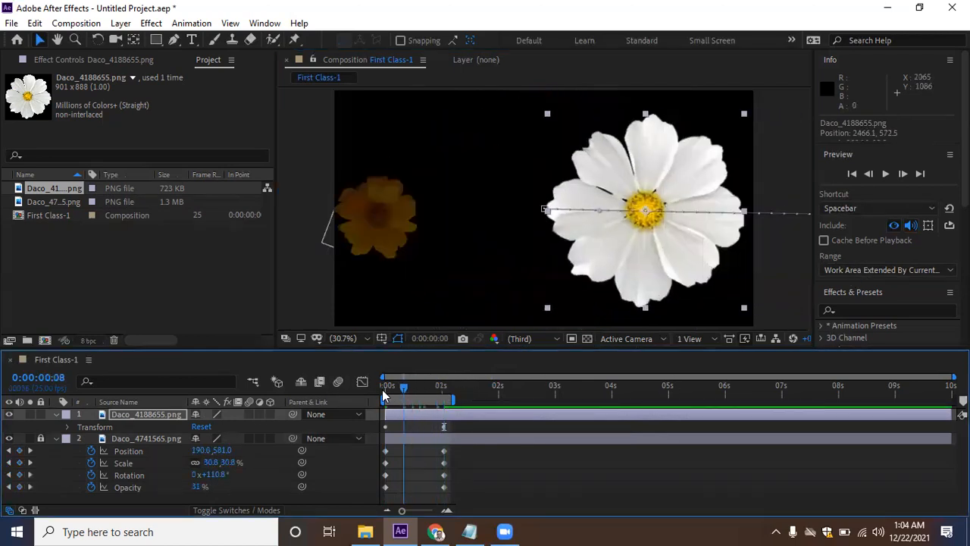
pyautogui.moveTo(415, 399); pyautogui.dragTo(445, 399)
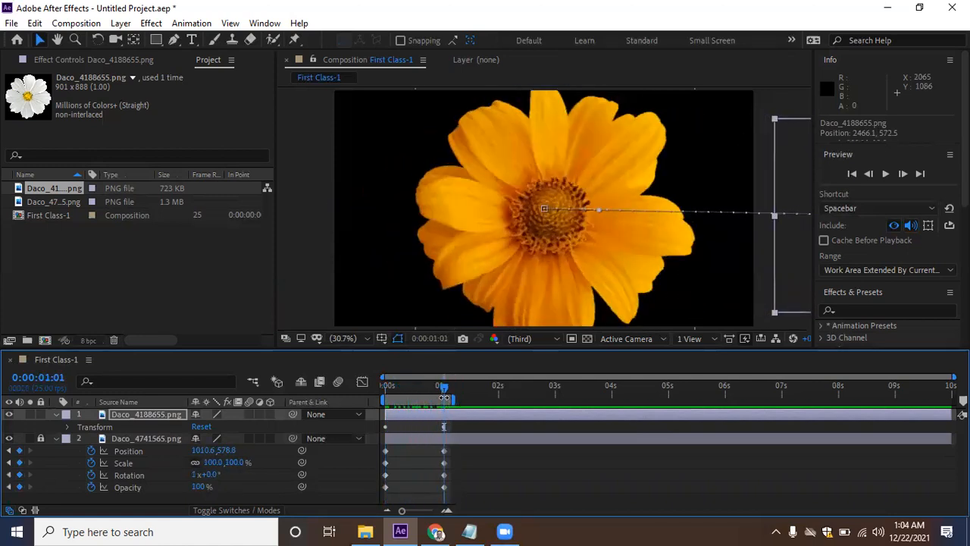
# Collapse the locked Daco_4741565.png layer's properties and expand the Transform properties of Daco_4188655.png
pyautogui.click(91, 464)
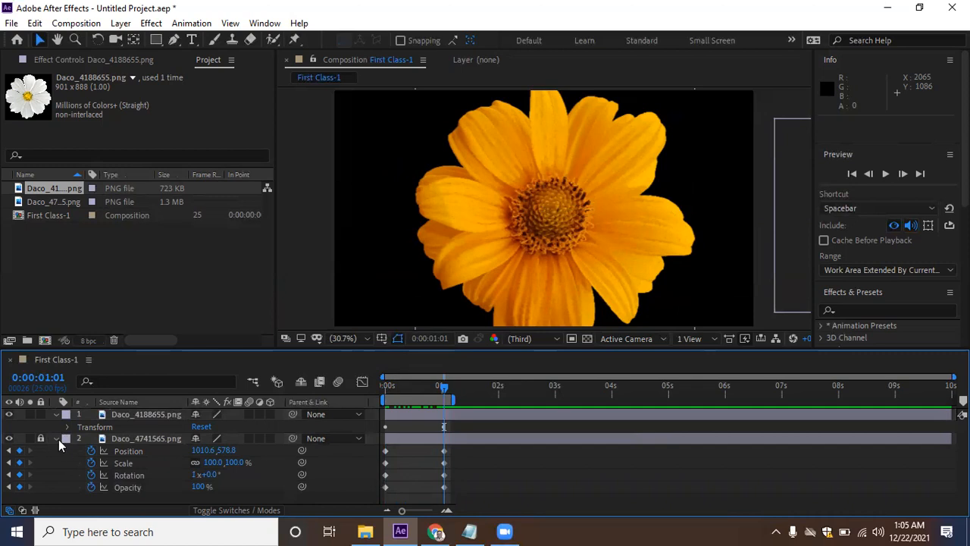
pyautogui.click(56, 439)
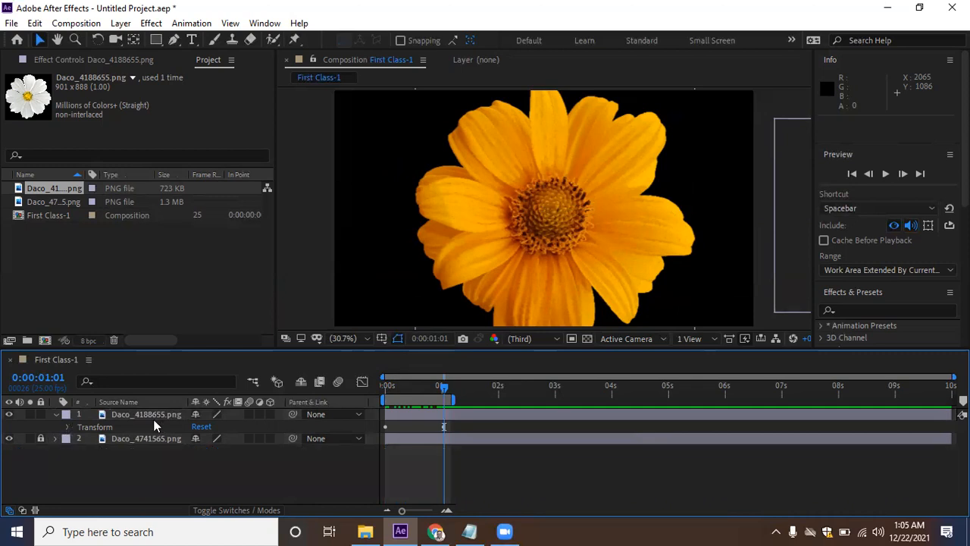
pyautogui.click(68, 427)
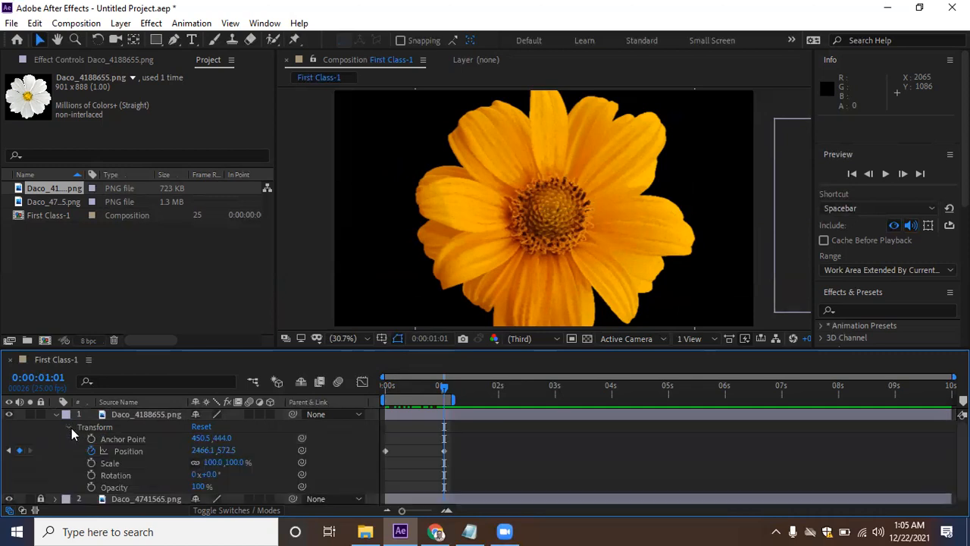
pyautogui.click(90, 463)
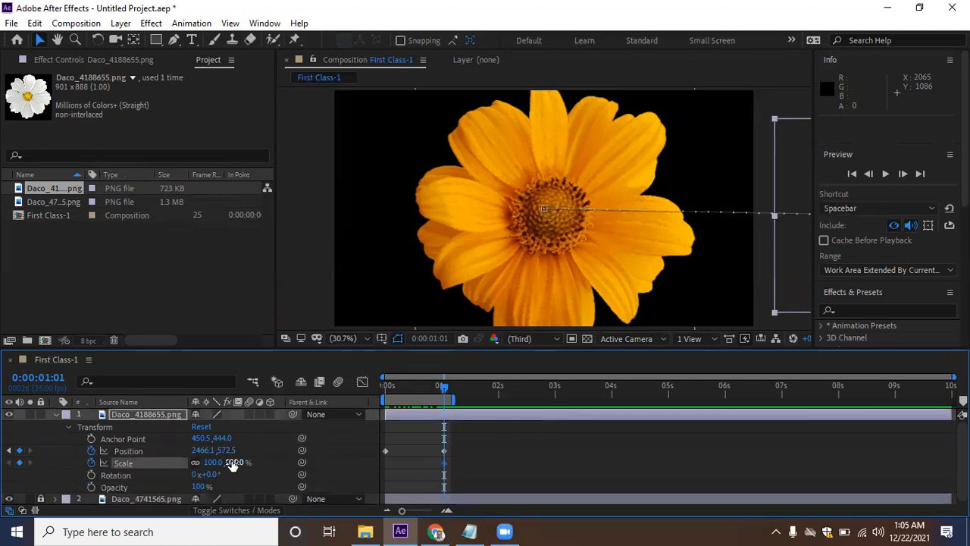
pyautogui.hotkey('ctrl', 'z')
pyautogui.click(338, 457)
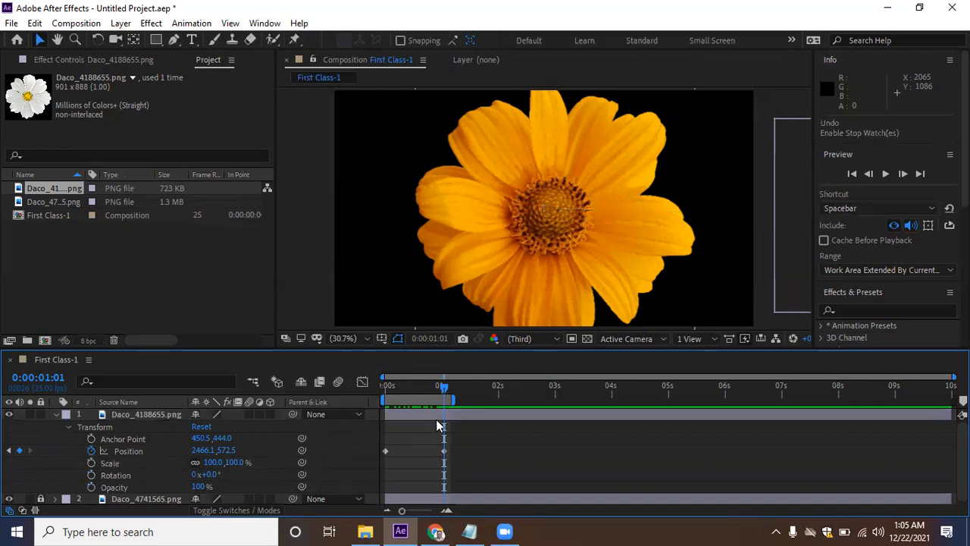
# Start a Scale keyframe on the Daco_4188655.png layer at 0:00:00:00, and set its Scale to 0% at 0:00:01:01
pyautogui.click(384, 399)
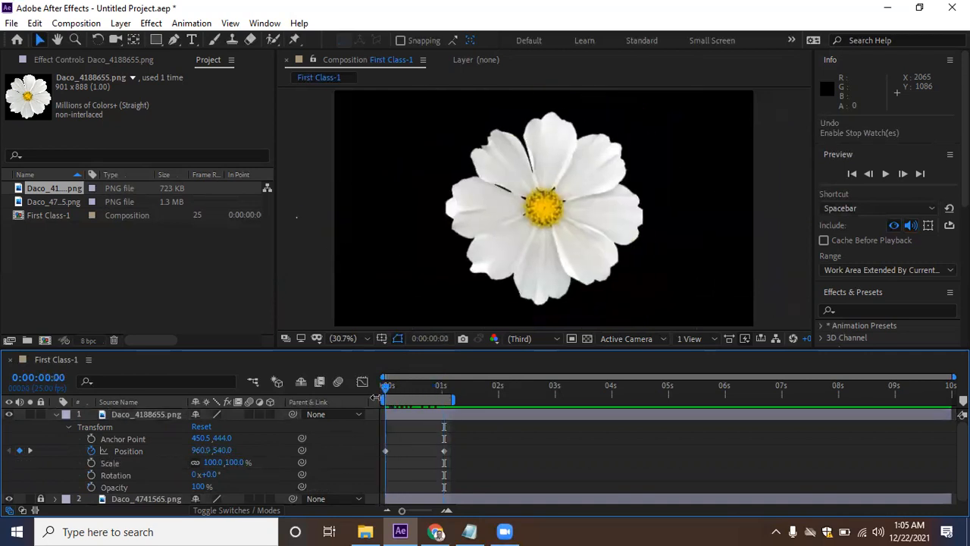
pyautogui.click(90, 463)
pyautogui.moveTo(388, 391); pyautogui.dragTo(444, 391)
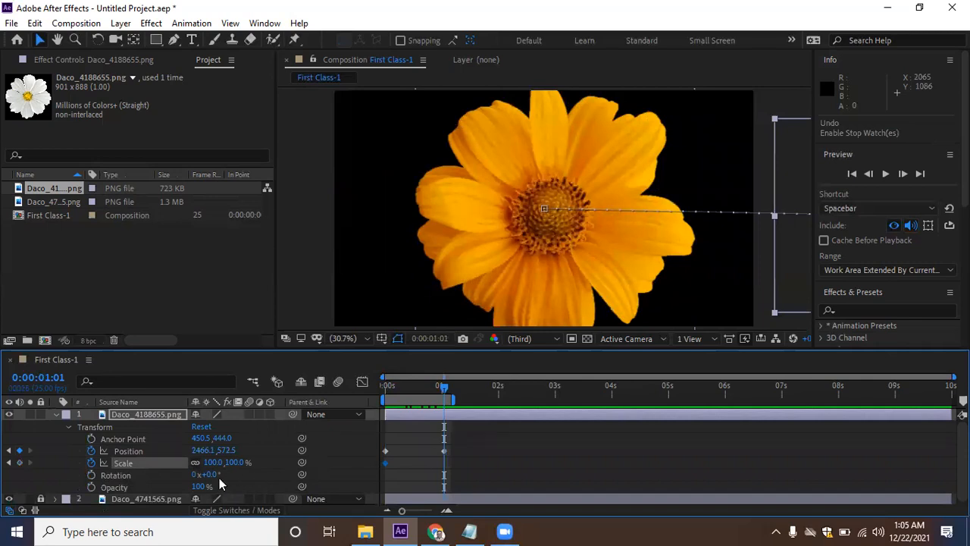
pyautogui.moveTo(218, 462); pyautogui.dragTo(190, 463)
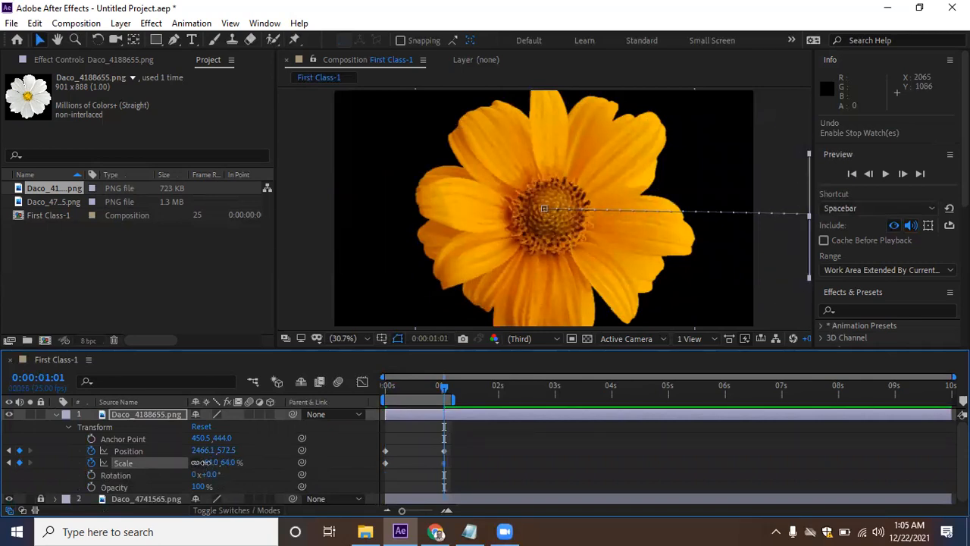
pyautogui.click(214, 462)
pyautogui.write('0')
pyautogui.press('Return')
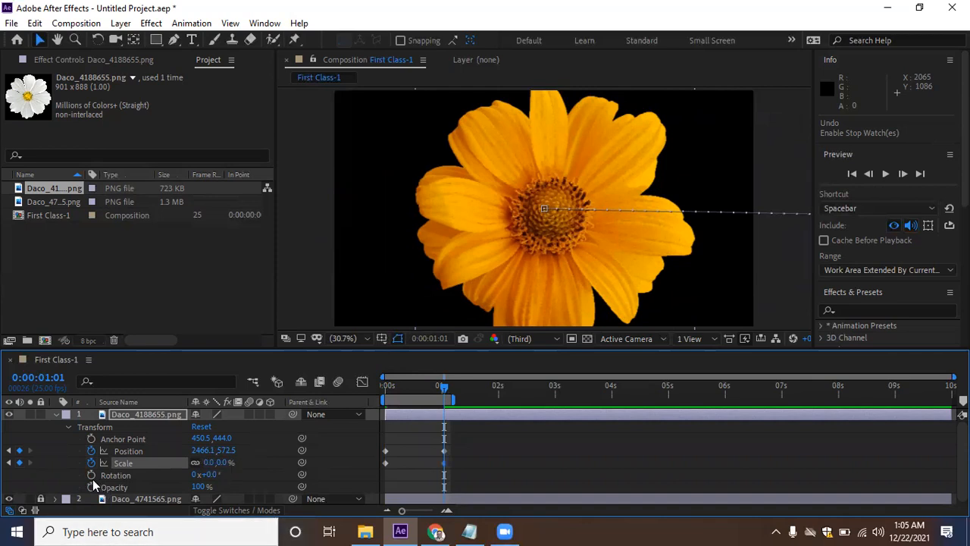
# Start Rotation and Opacity keyframes on the Daco_4188655.png layer at 0:00:00:00, with Opacity set to 0%
pyautogui.moveTo(444, 388); pyautogui.dragTo(388, 400)
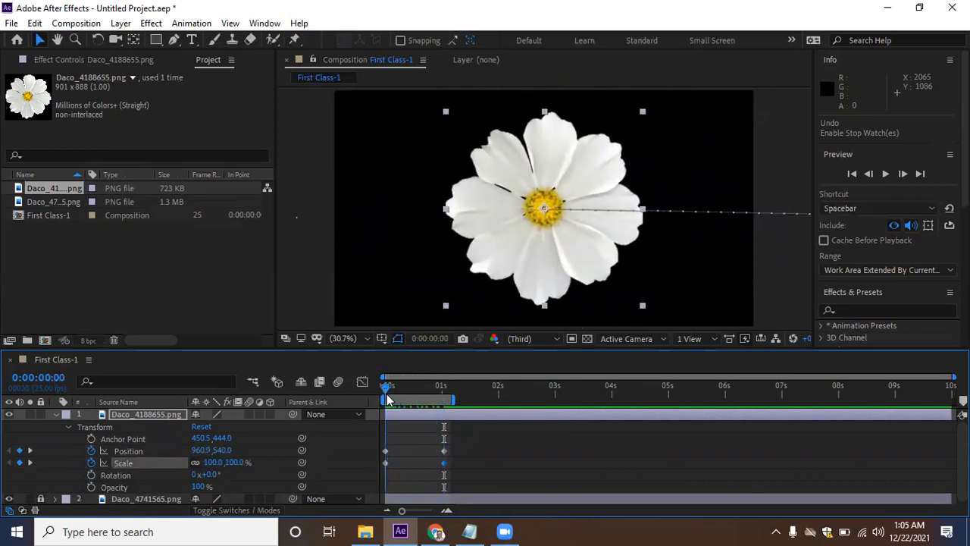
pyautogui.click(91, 475)
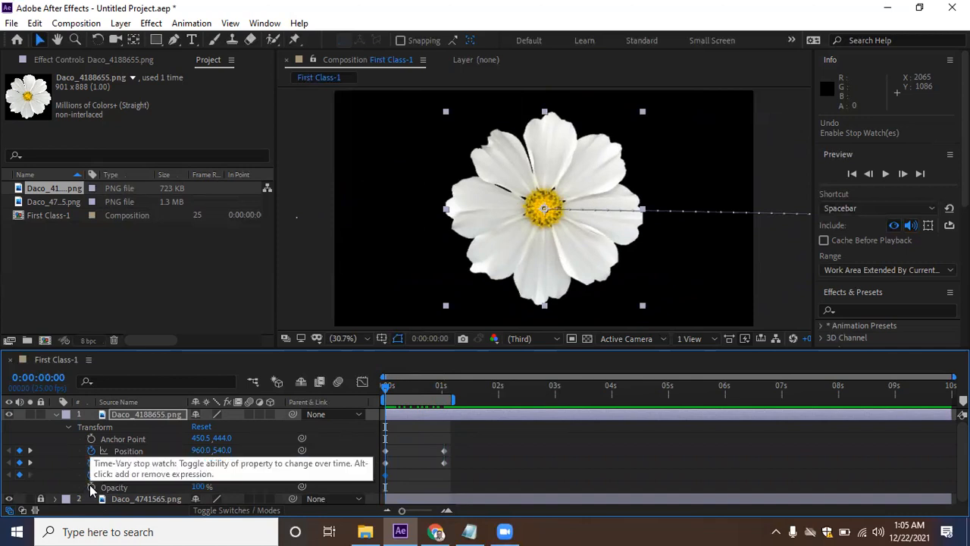
pyautogui.click(90, 487)
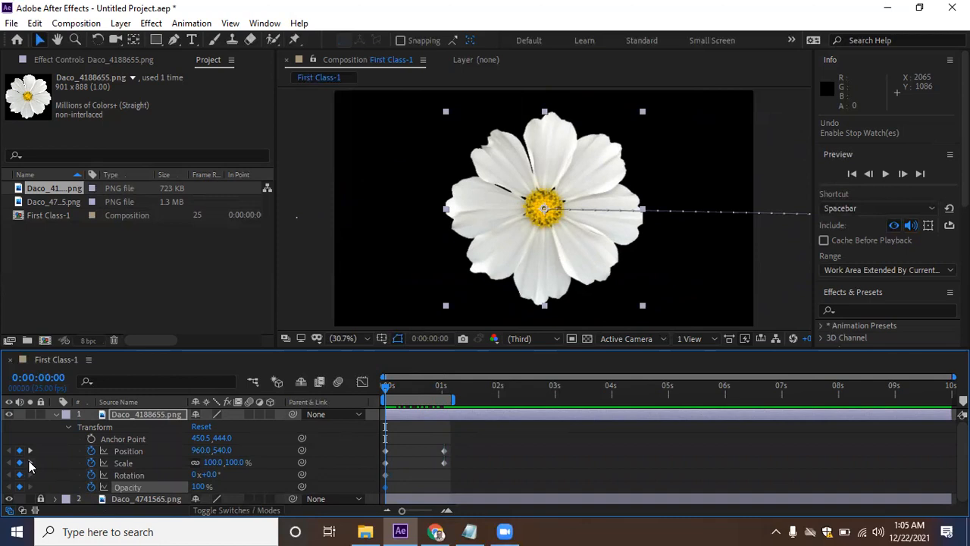
pyautogui.click(198, 487)
pyautogui.write('0')
pyautogui.press('Return')
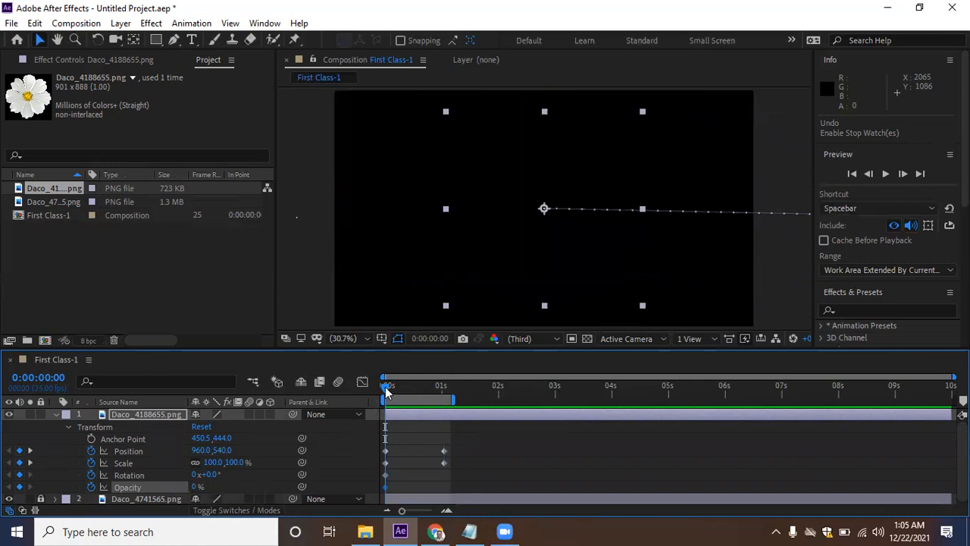
# At 0:00:01:01, set the white flower layer's Rotation to 1 full turn and its Opacity to 100%
pyautogui.click(30, 463)
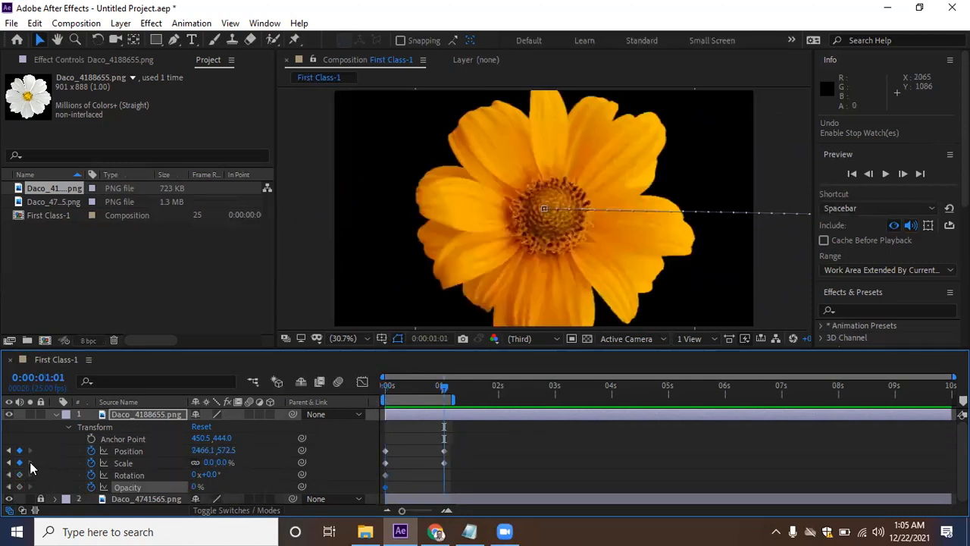
pyautogui.click(194, 474)
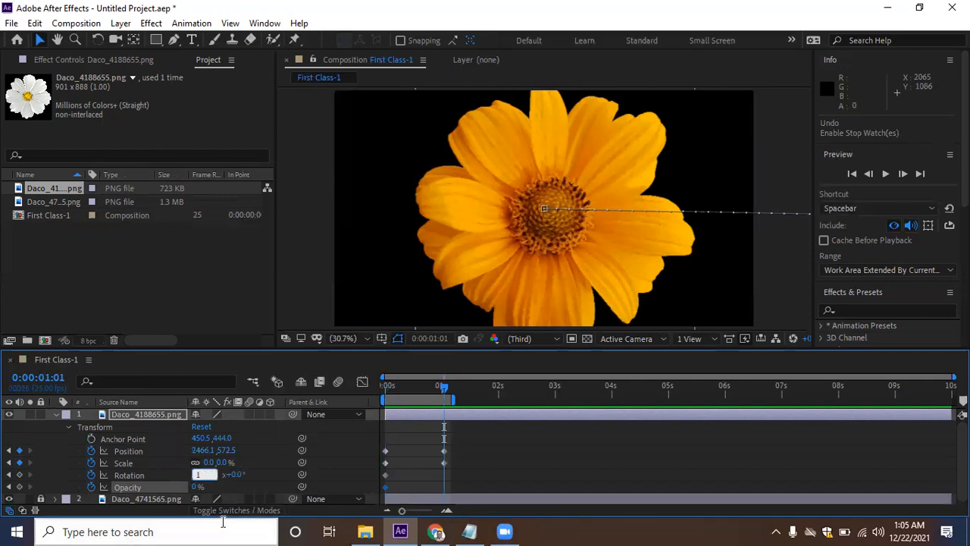
pyautogui.write('1')
pyautogui.press('Return')
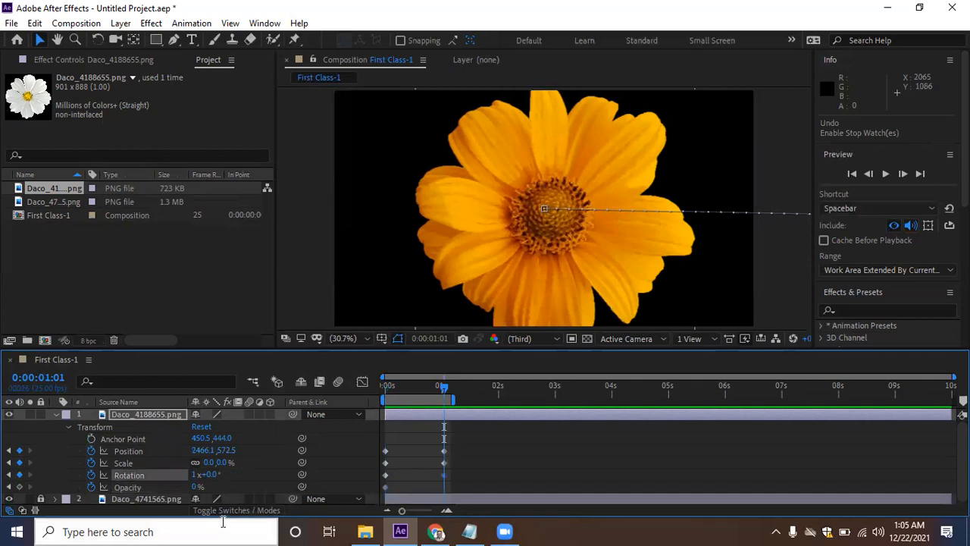
pyautogui.click(194, 487)
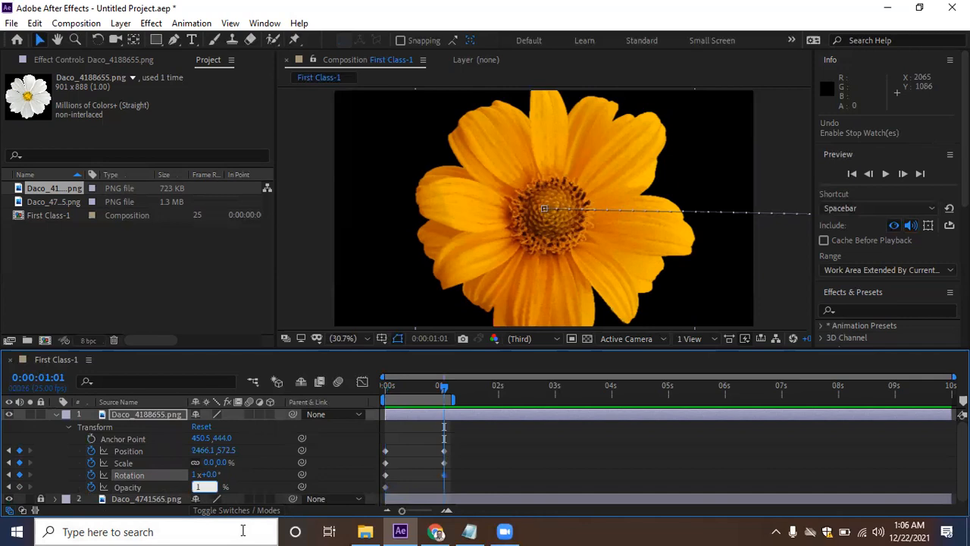
pyautogui.press('Return')
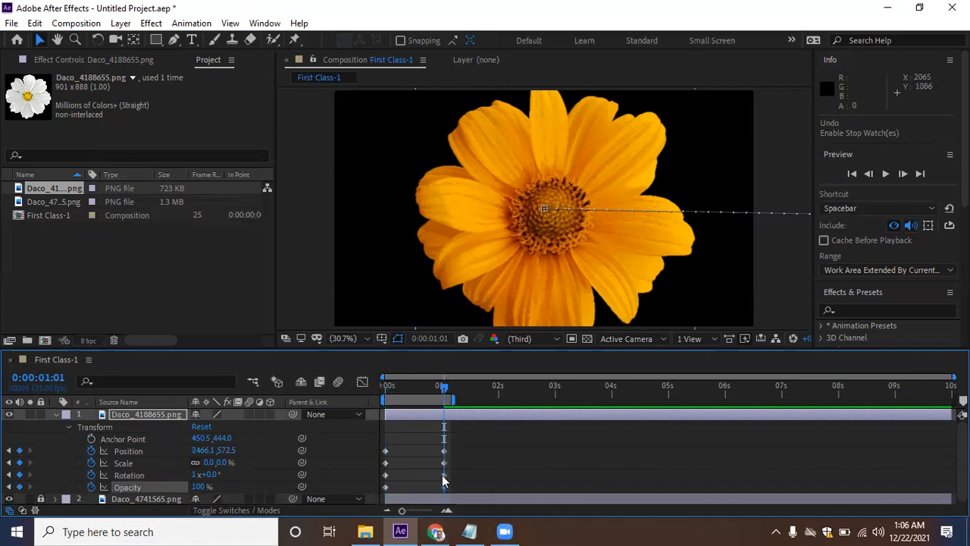
# Play the animation of both flowers from 0:00:00:00 and stop the preview
pyautogui.moveTo(443, 390); pyautogui.dragTo(362, 392)
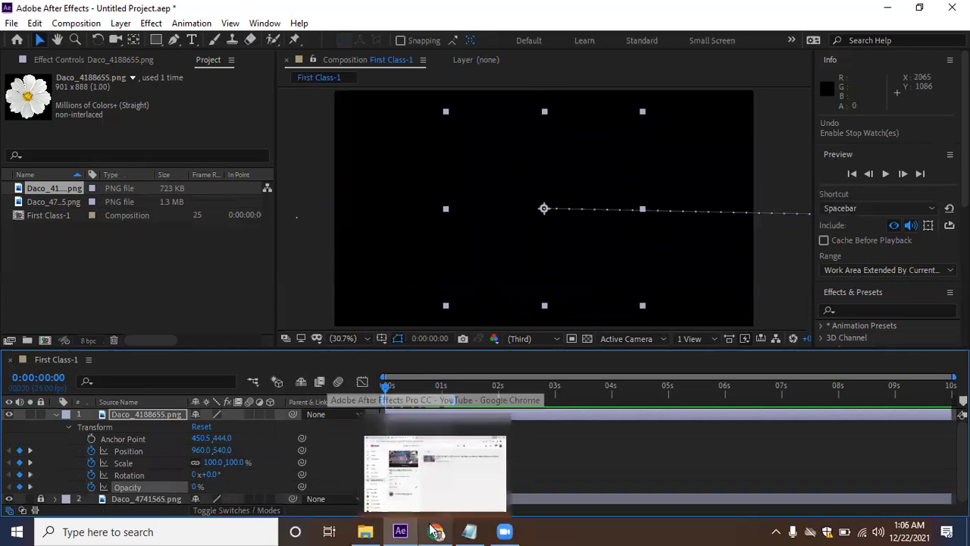
pyautogui.press('space')
pyautogui.moveTo(469, 528)
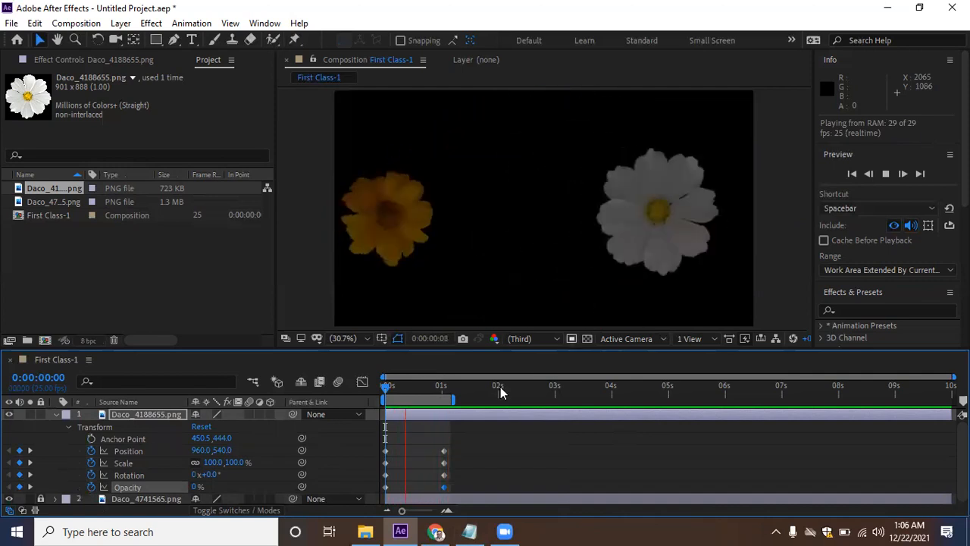
pyautogui.press('space')
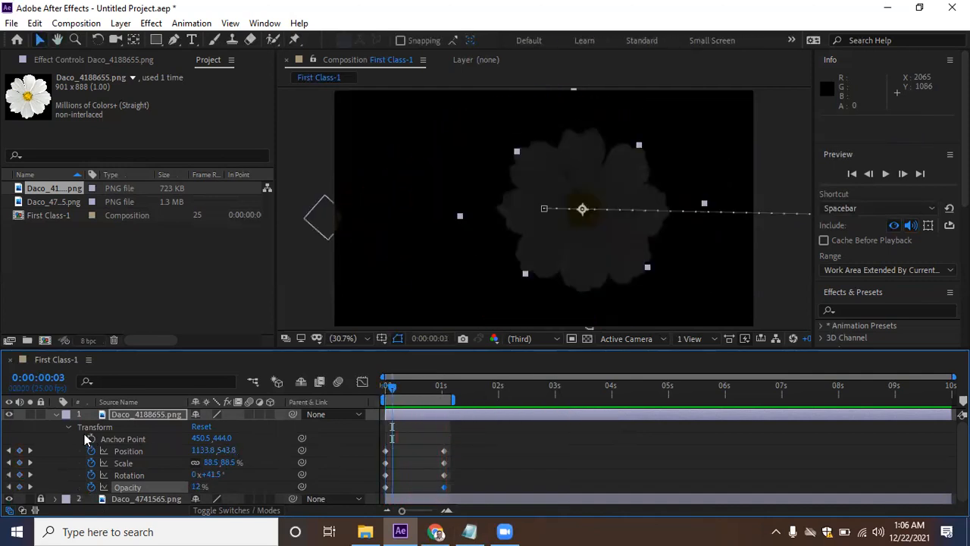
# Collapse the Daco_4188655.png layer's properties, and return to 0:00:00:00 with no layer selected
pyautogui.click(68, 427)
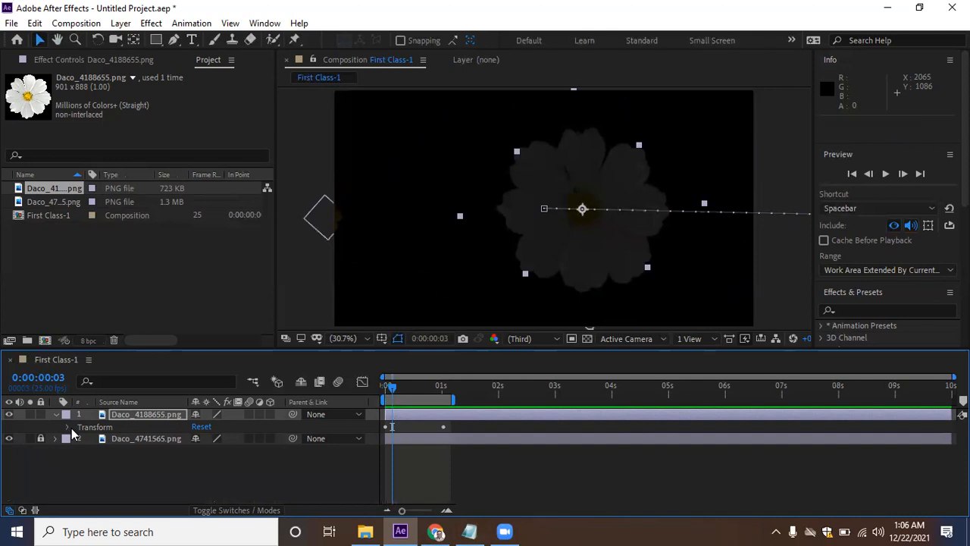
pyautogui.click(56, 414)
pyautogui.click(152, 454)
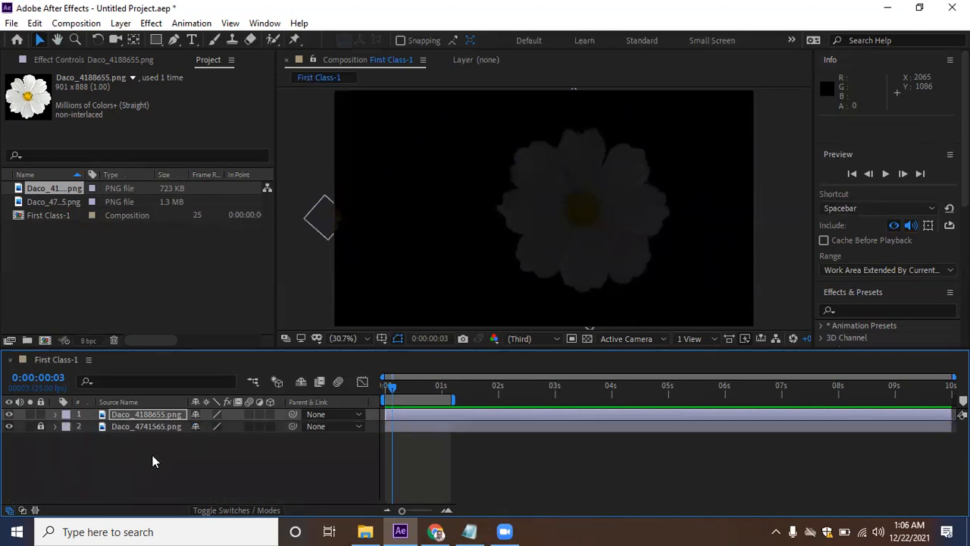
pyautogui.click(160, 416)
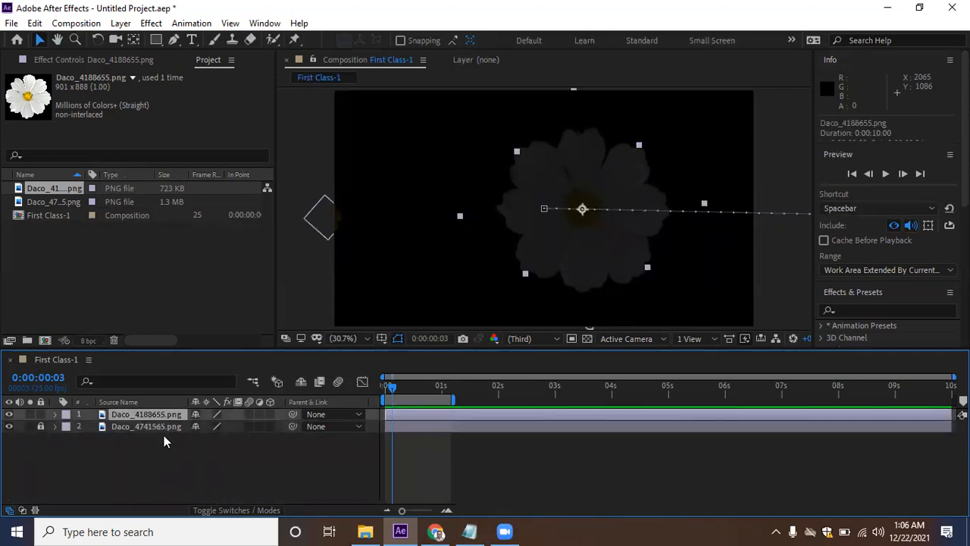
pyautogui.click(164, 435)
pyautogui.moveTo(399, 397)
pyautogui.mouseDown()
pyautogui.moveTo(435, 394)
pyautogui.moveTo(383, 395)
pyautogui.mouseUp()
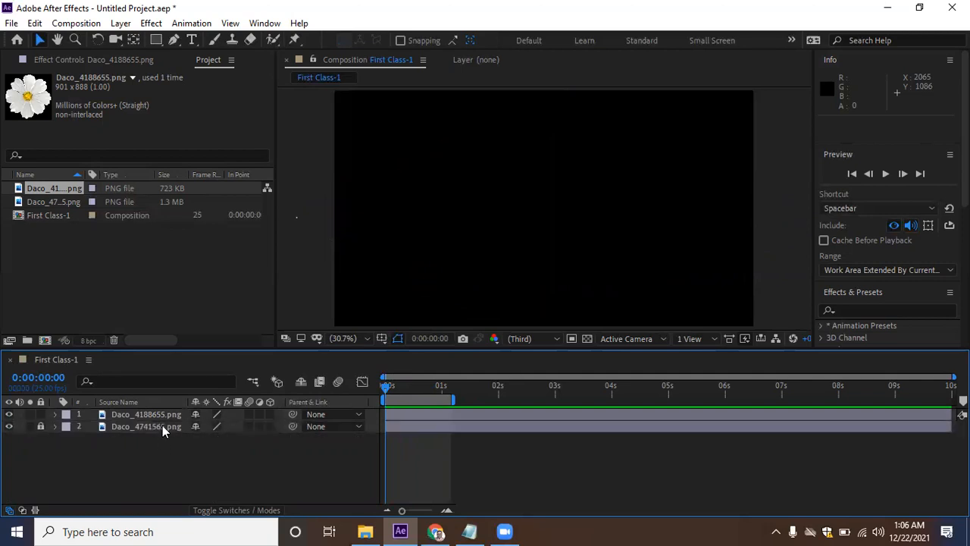
# Reveal the keyframed properties of both flower layers and preview the animation from 0:00:00:00
pyautogui.hotkey('ctrl', 'a')
pyautogui.press('u')
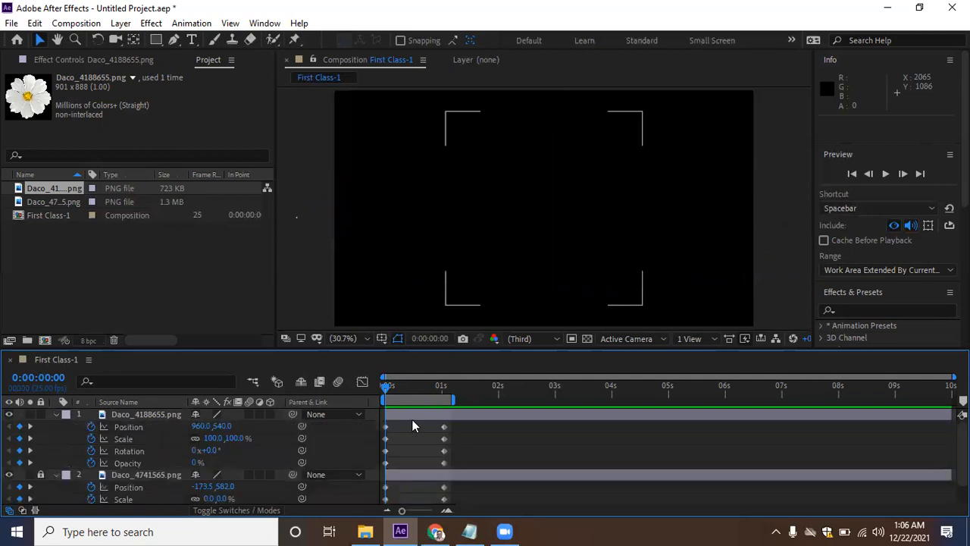
pyautogui.moveTo(384, 390)
pyautogui.mouseDown()
pyautogui.moveTo(439, 394)
pyautogui.moveTo(385, 404)
pyautogui.moveTo(407, 413)
pyautogui.moveTo(412, 390)
pyautogui.moveTo(382, 386)
pyautogui.mouseUp()
pyautogui.press('space')
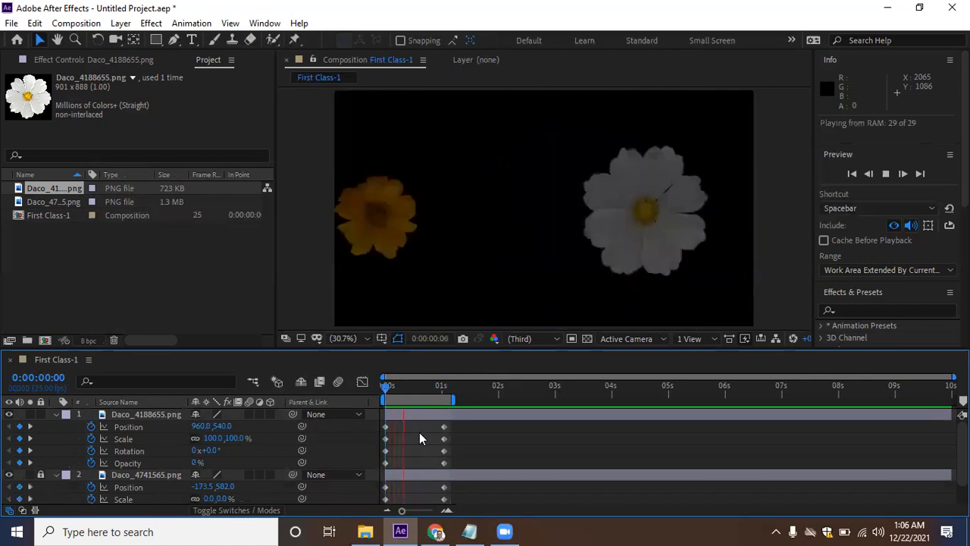